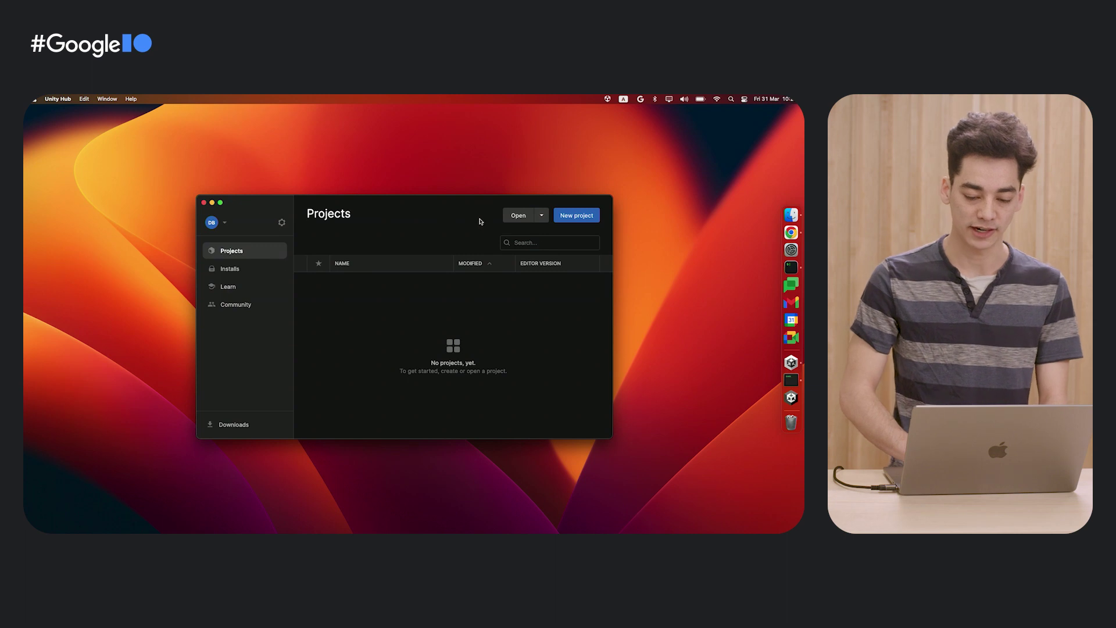
Step: Start a new project from the 3D (URP) template, name it 'Geospatial Creator Project' and create it
click(574, 216)
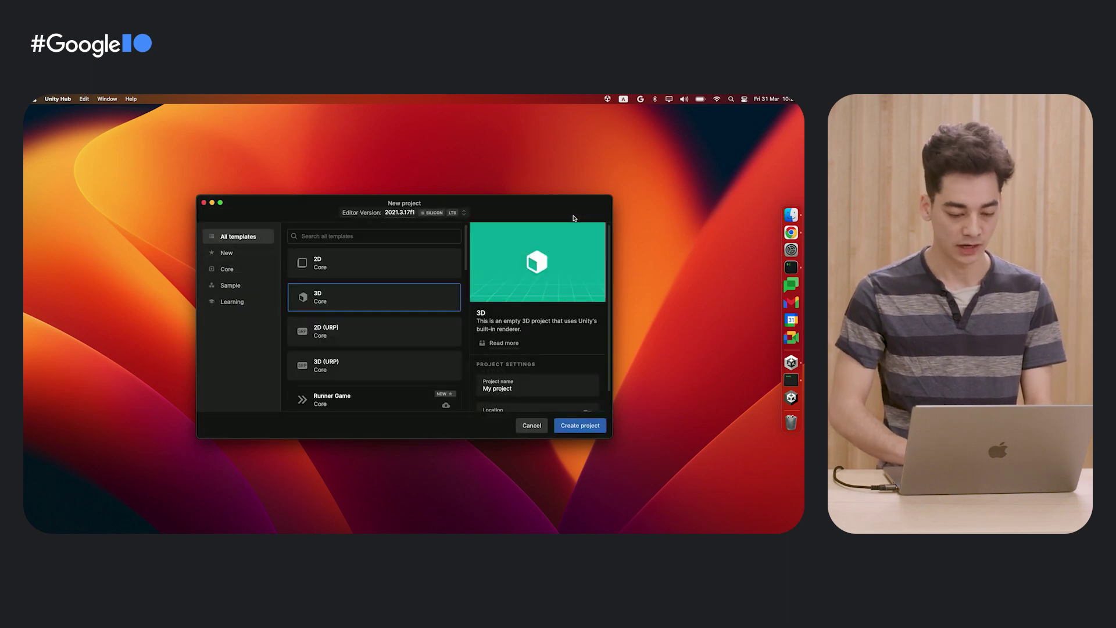
click(430, 367)
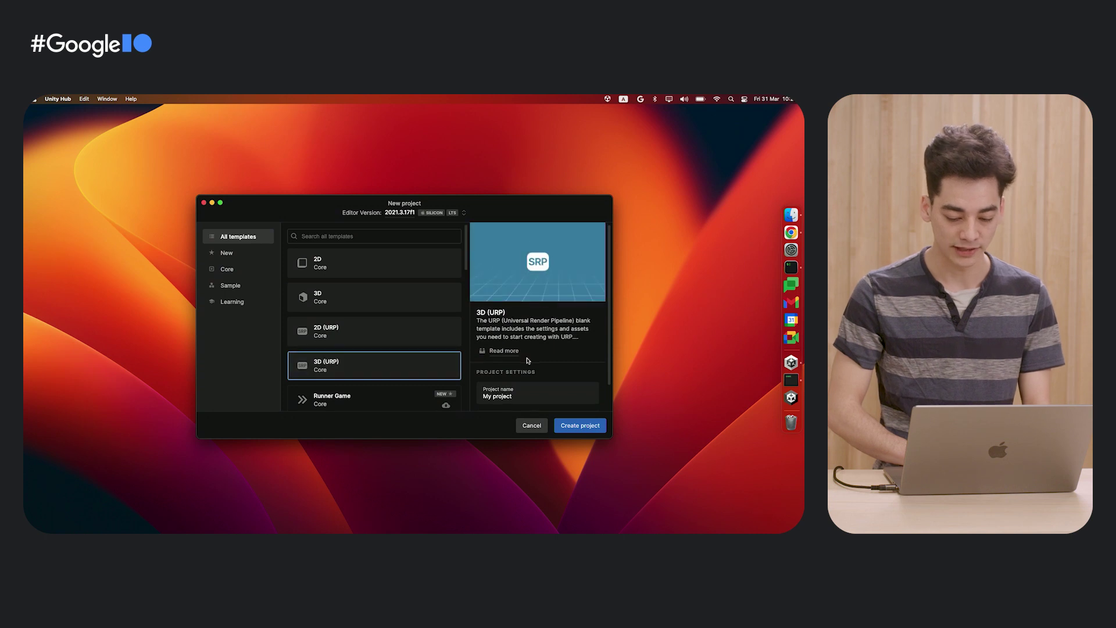
scroll(524, 360, down, 2)
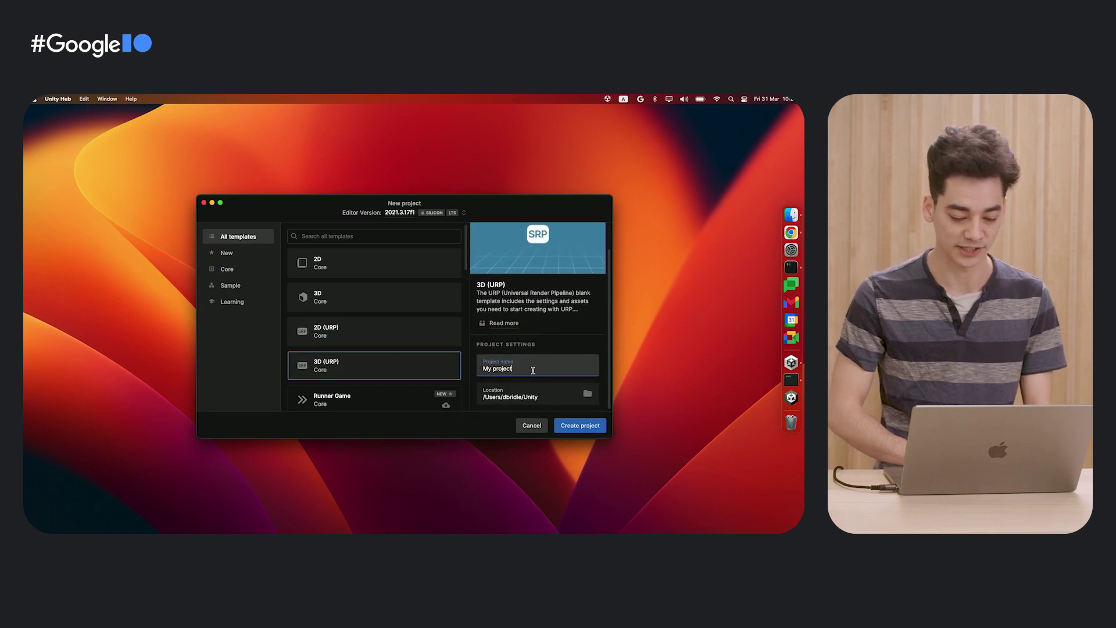
double_click(532, 370)
text(Geospatial)
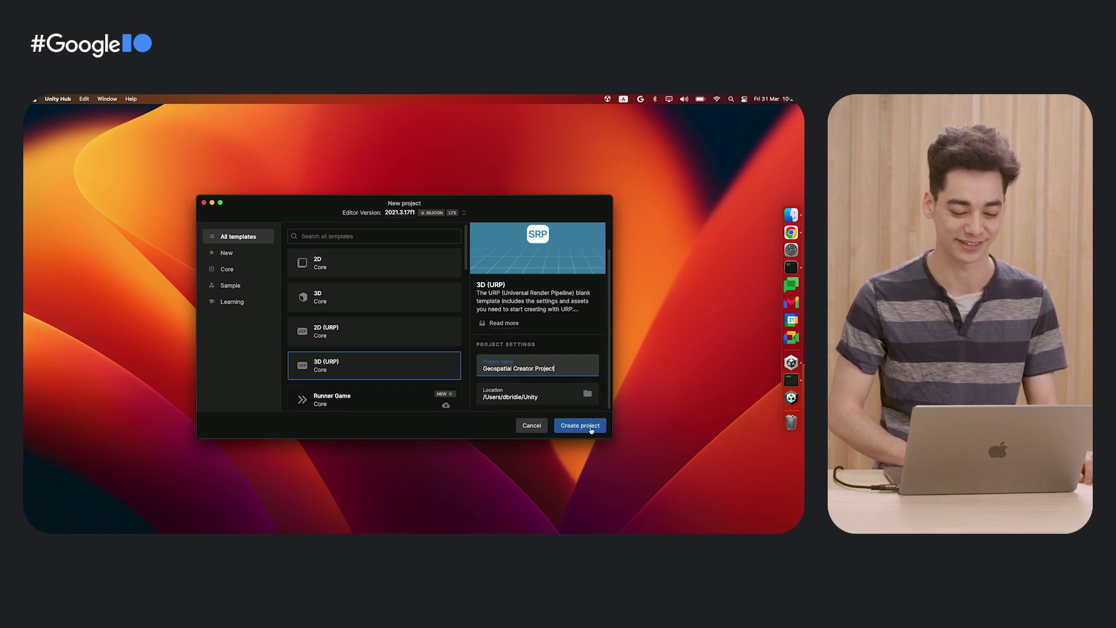
click(590, 426)
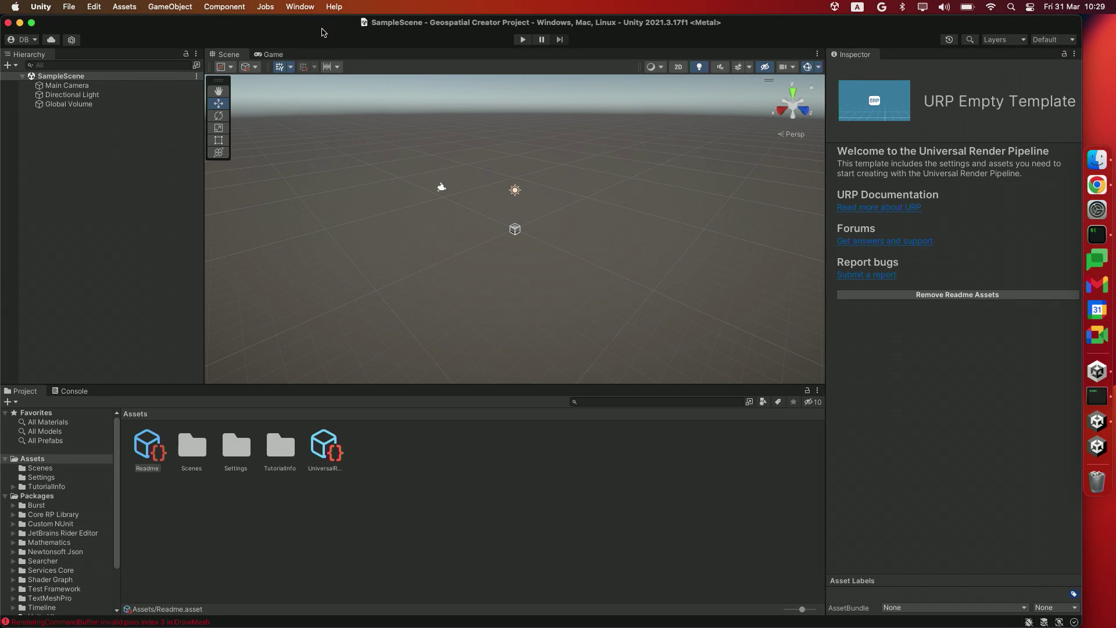
Step: Add ARCore Extensions through the Package Manager from the tarball Downloads/arcore-unity-extensions.tgz
click(299, 7)
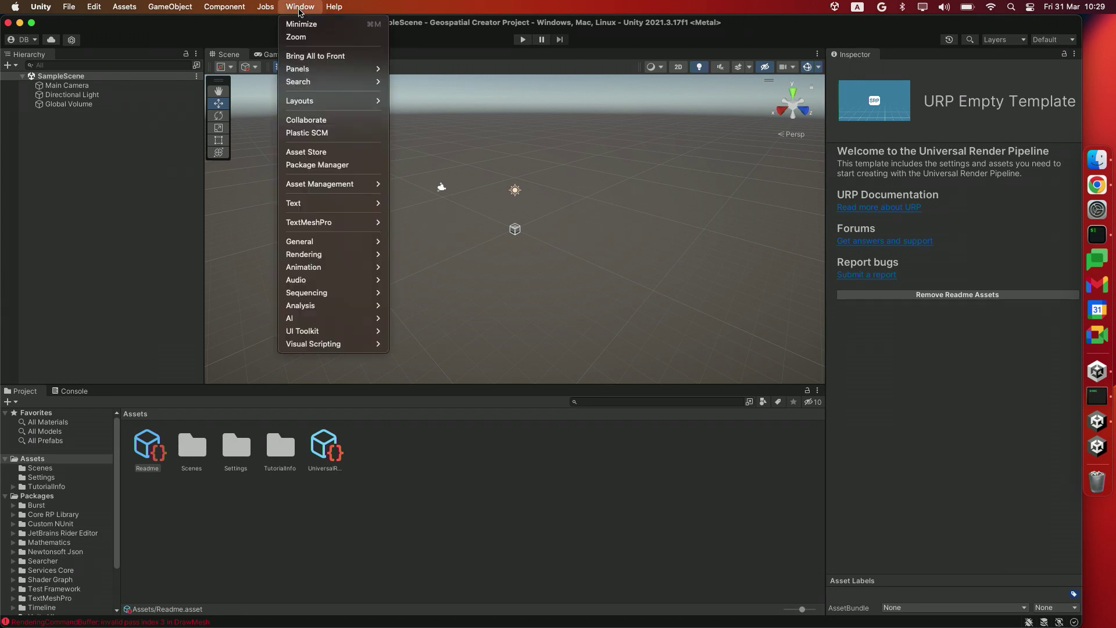
click(326, 165)
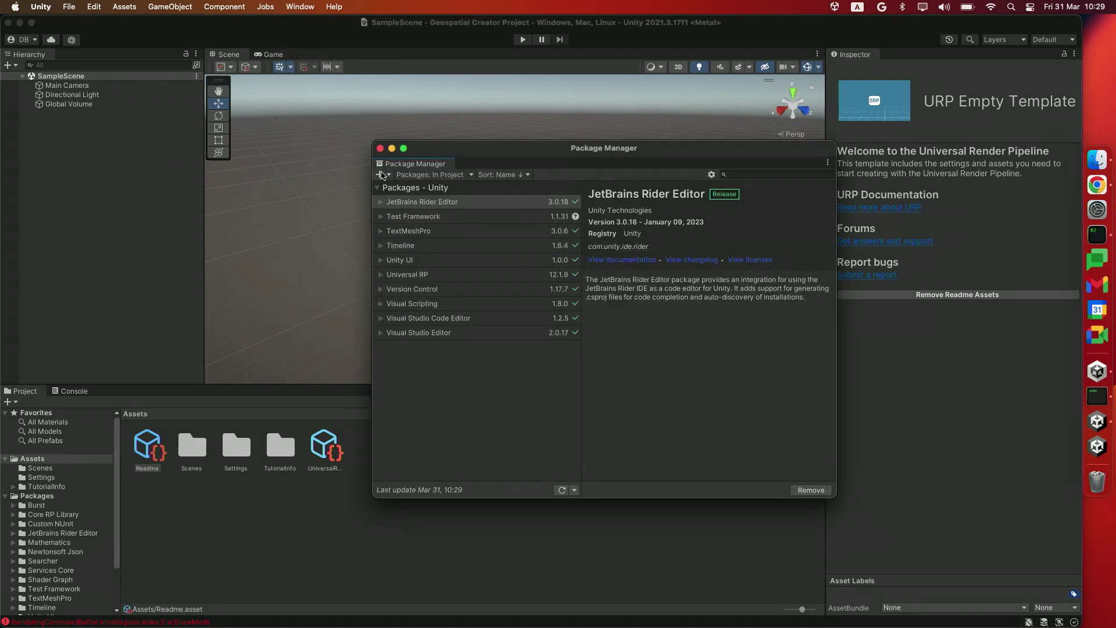
click(386, 177)
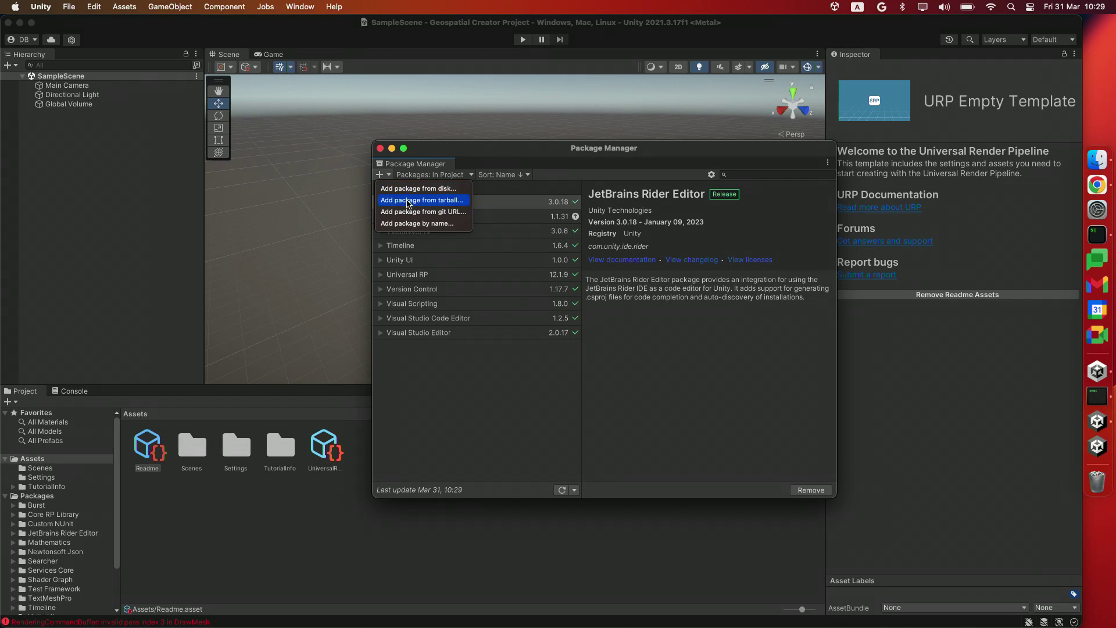
click(409, 201)
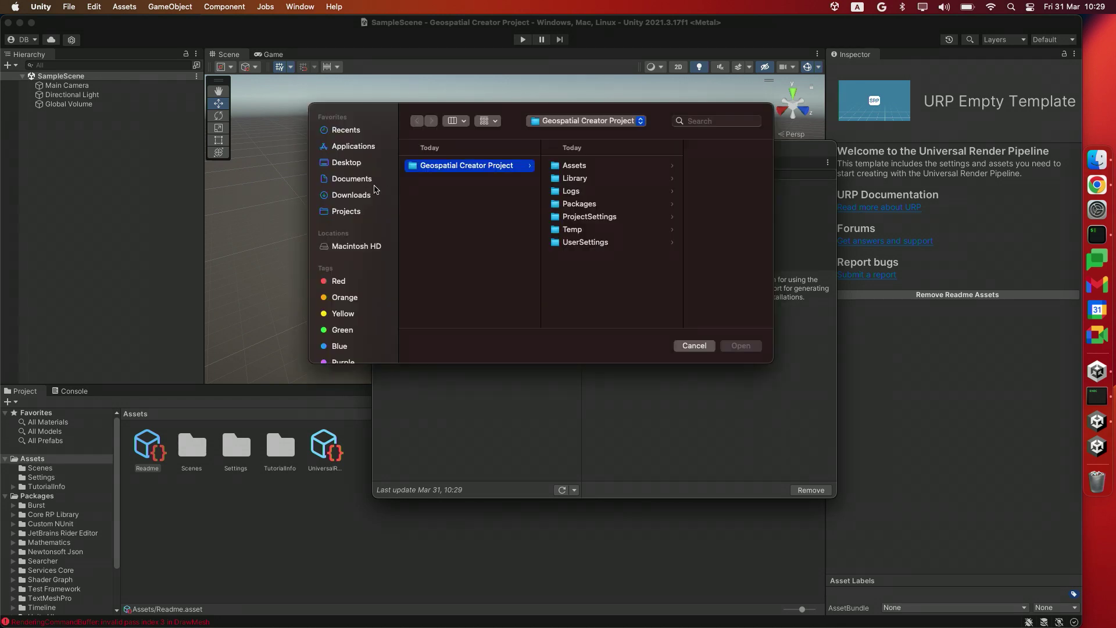
click(363, 197)
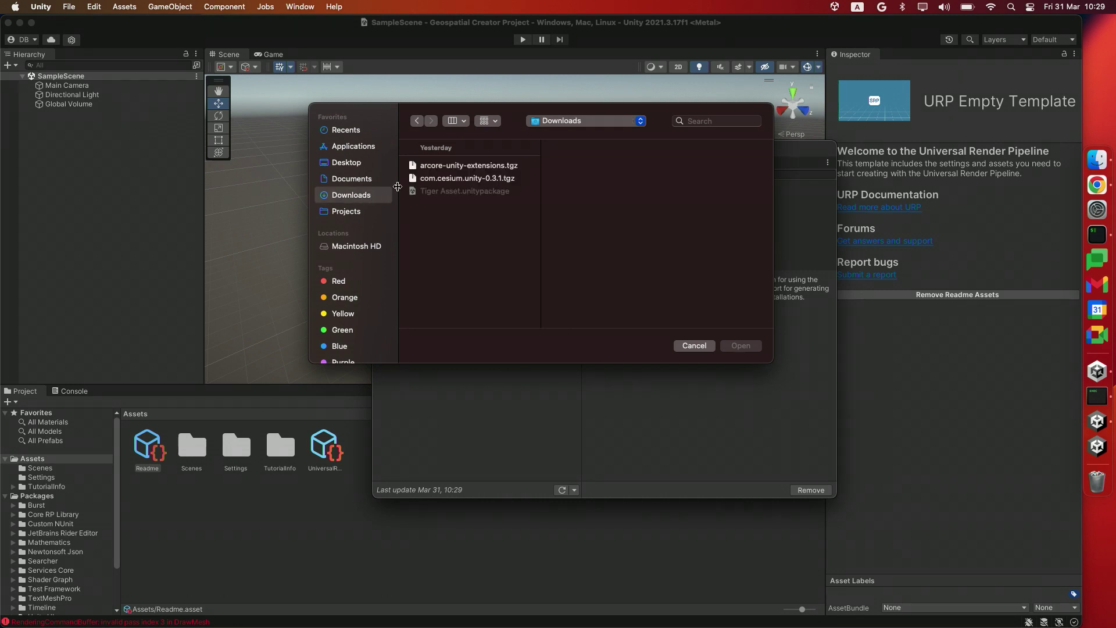
click(440, 166)
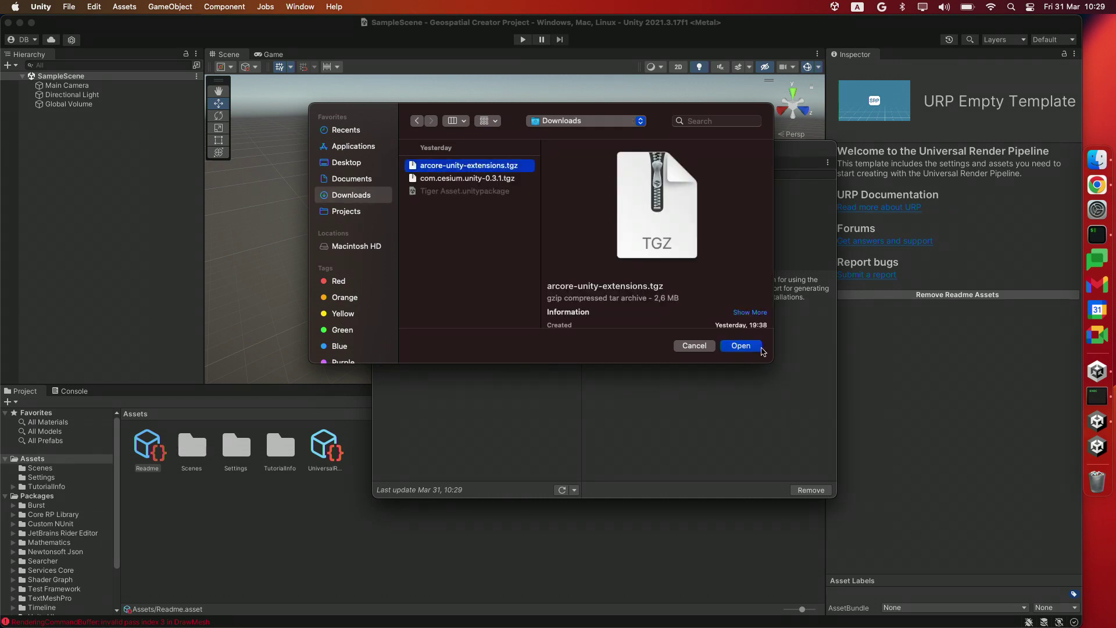
click(740, 345)
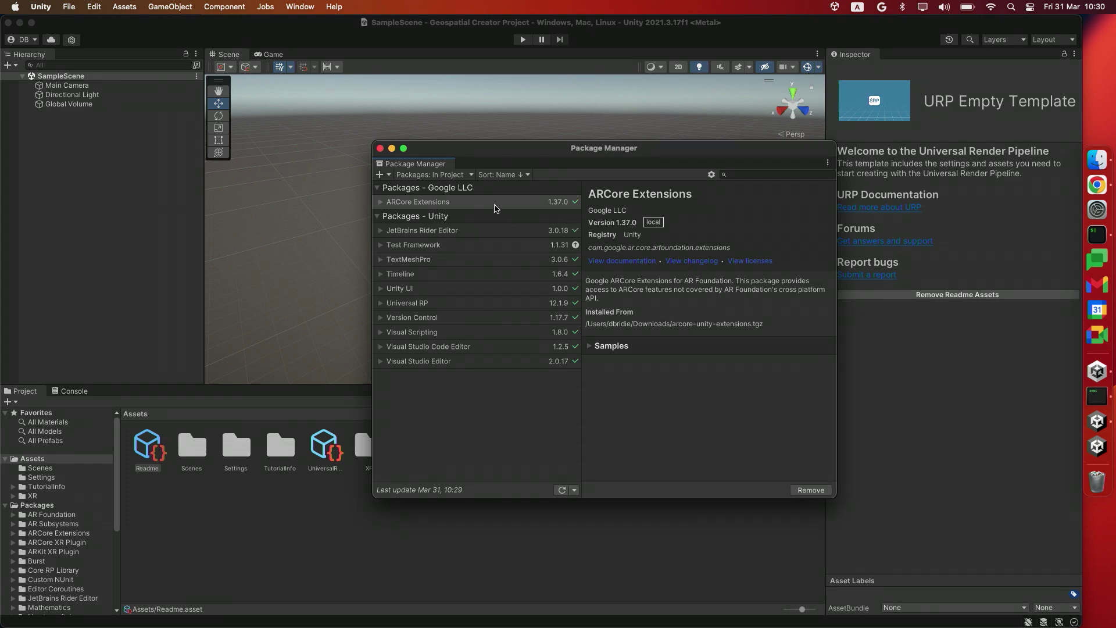
Step: Install Cesium from com.cesium.unity-0.3.1.tgz, then import the TMP Essential Resources
click(381, 174)
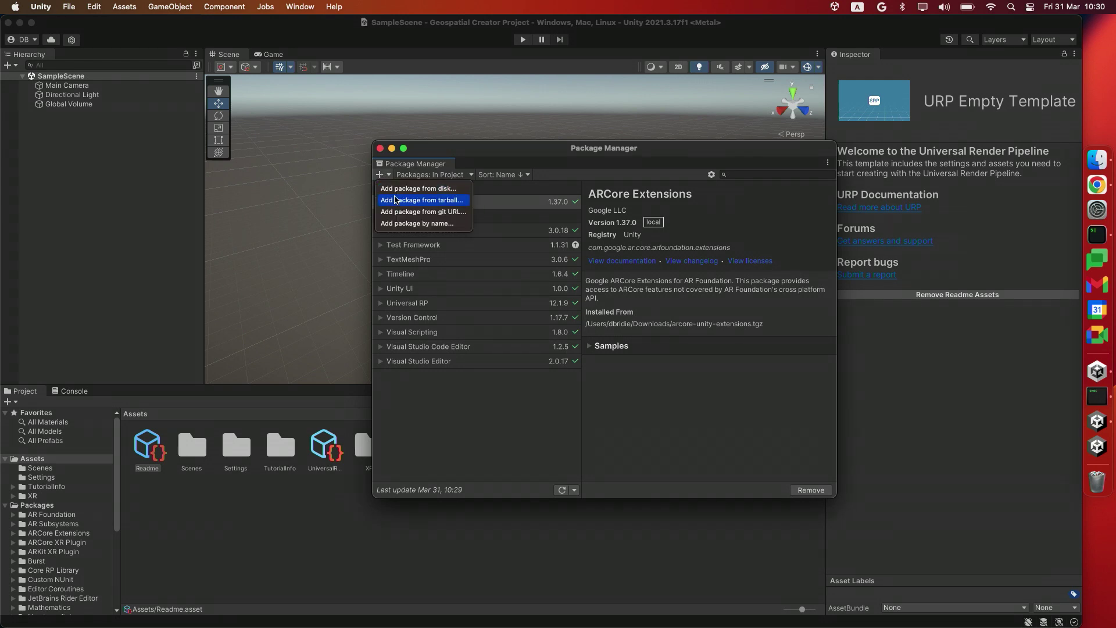
click(400, 201)
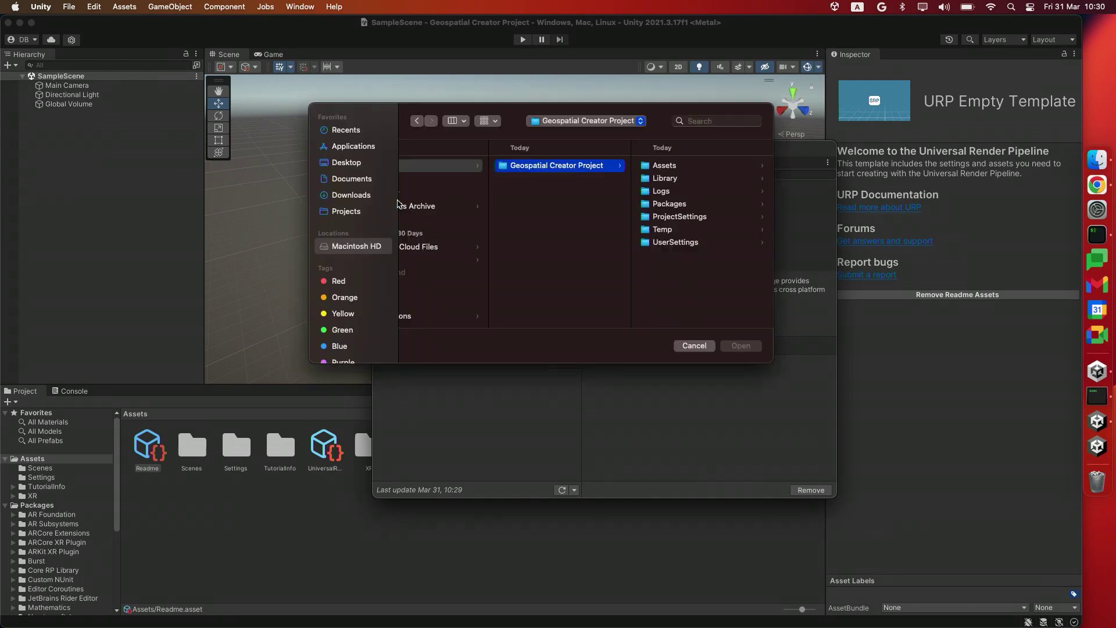
click(358, 198)
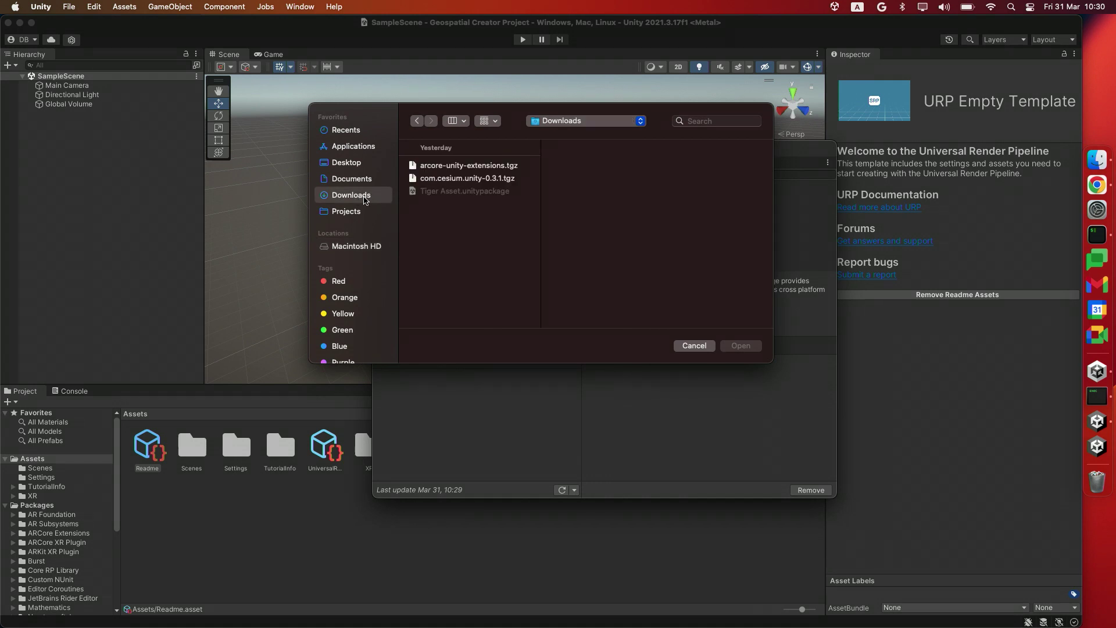
click(456, 178)
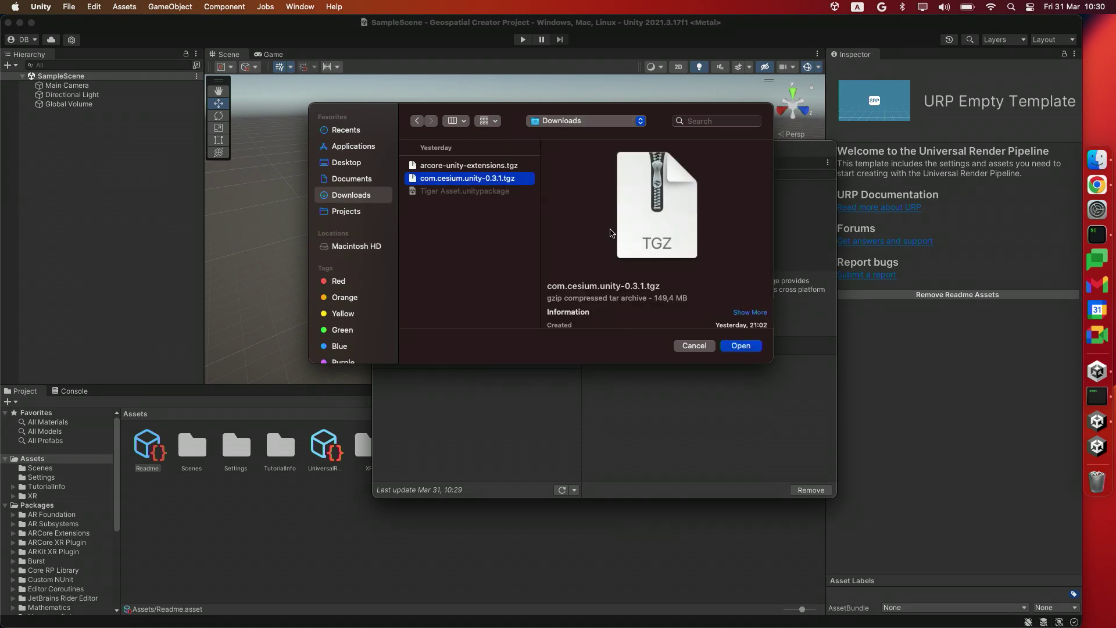
click(740, 347)
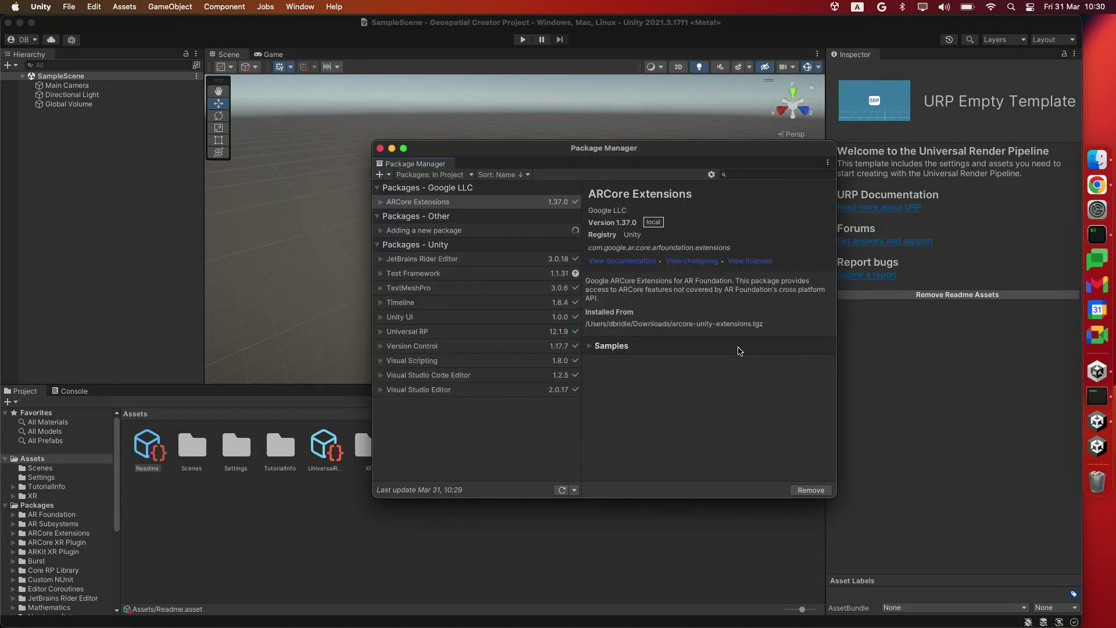
click(545, 233)
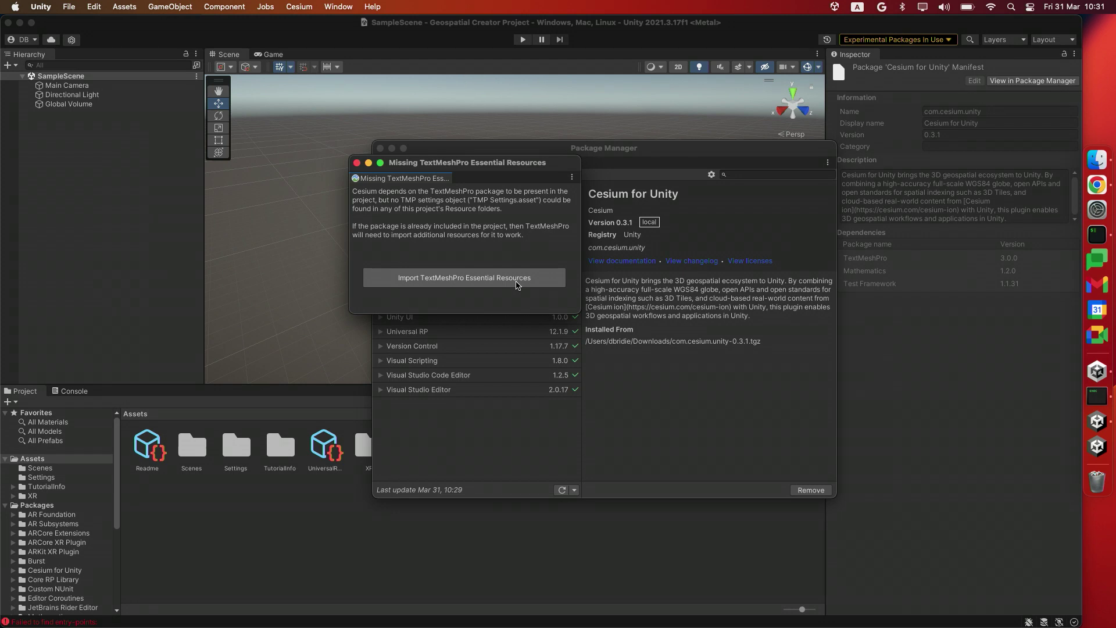
click(516, 285)
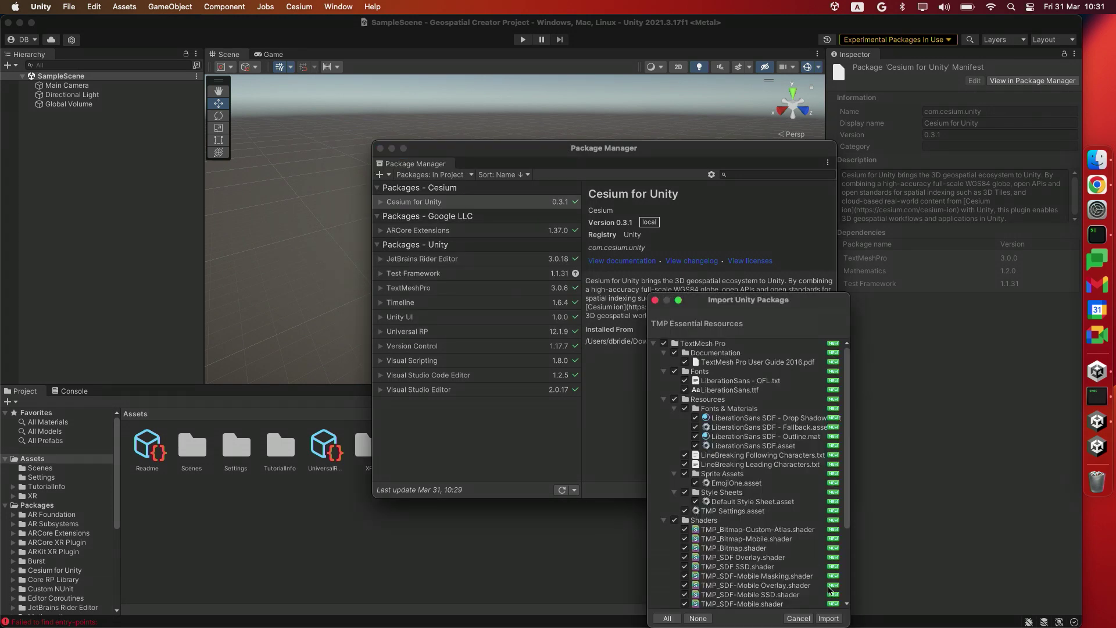
click(828, 618)
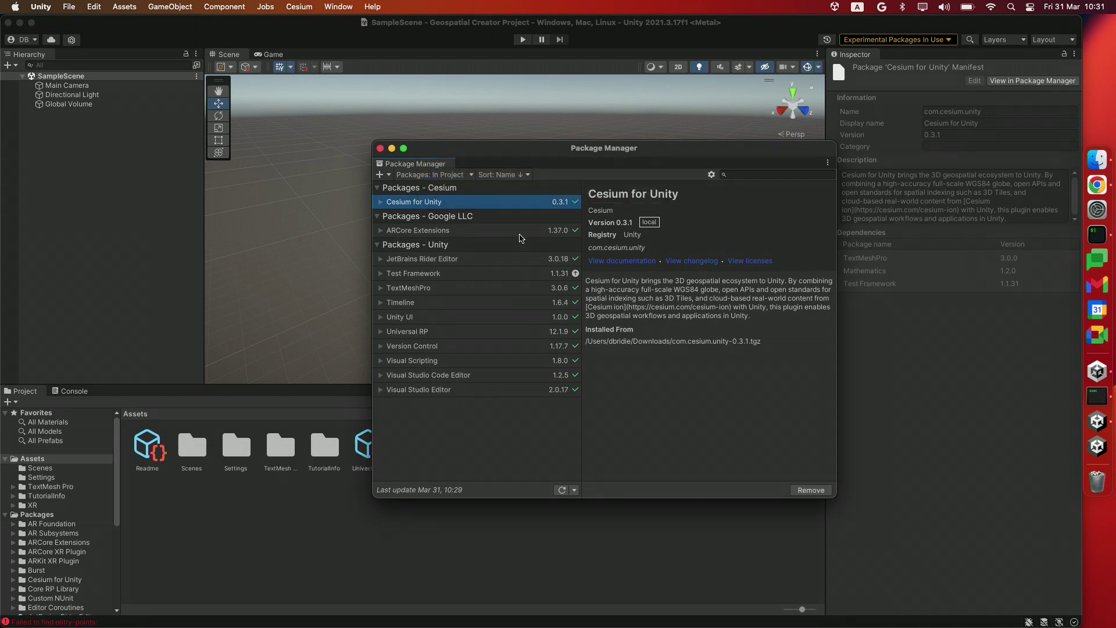
Step: Import the Geospatial Sample from the ARCore Extensions package's samples
click(519, 232)
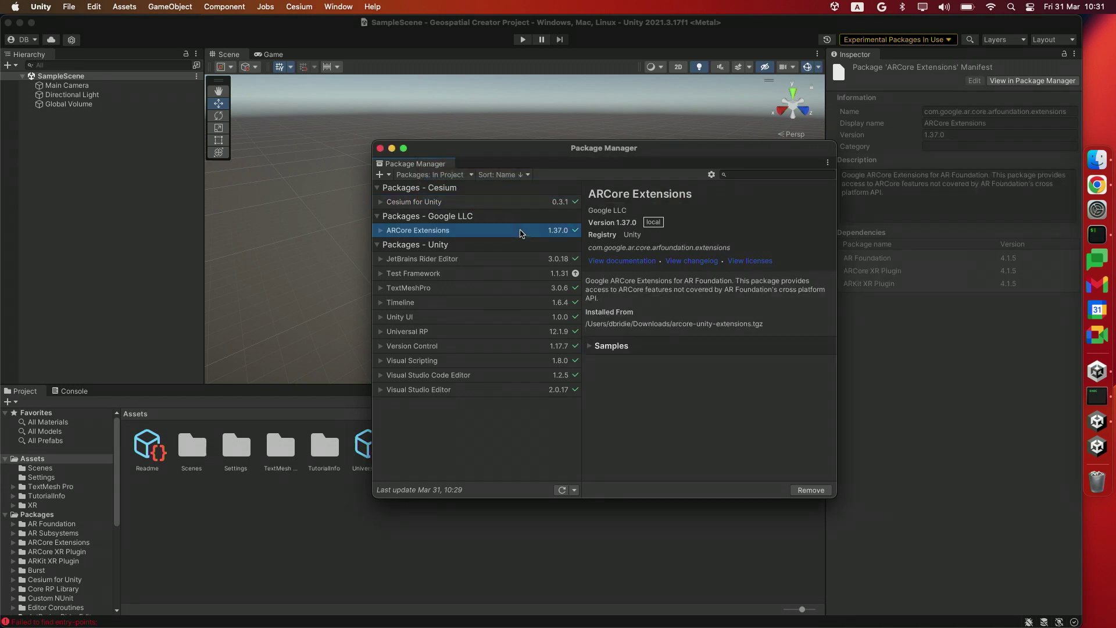
click(624, 347)
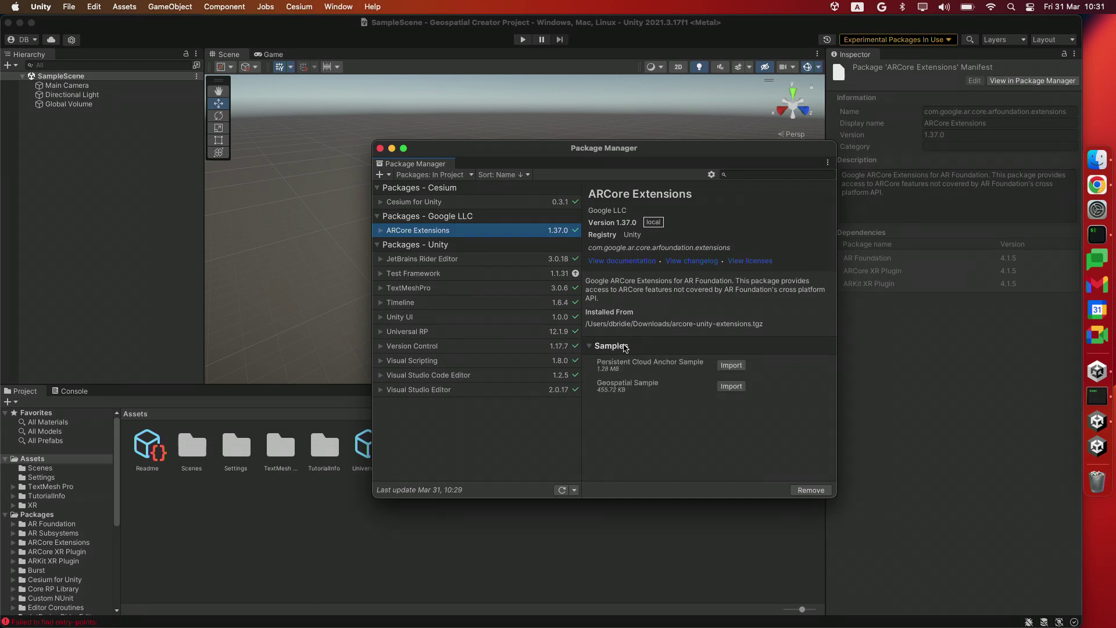
click(730, 392)
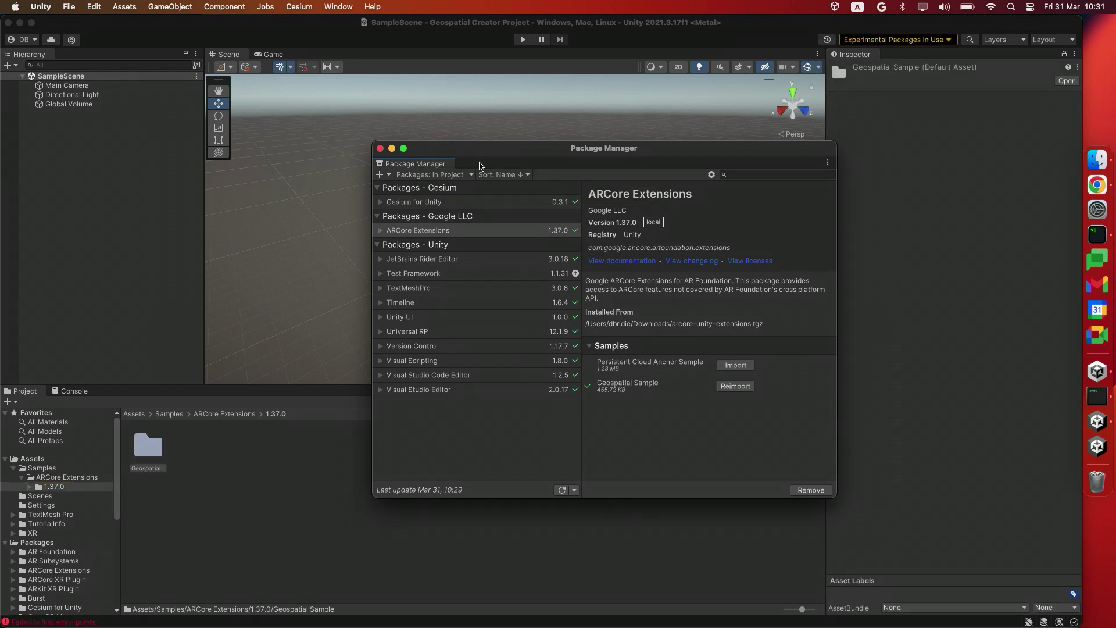
click(380, 149)
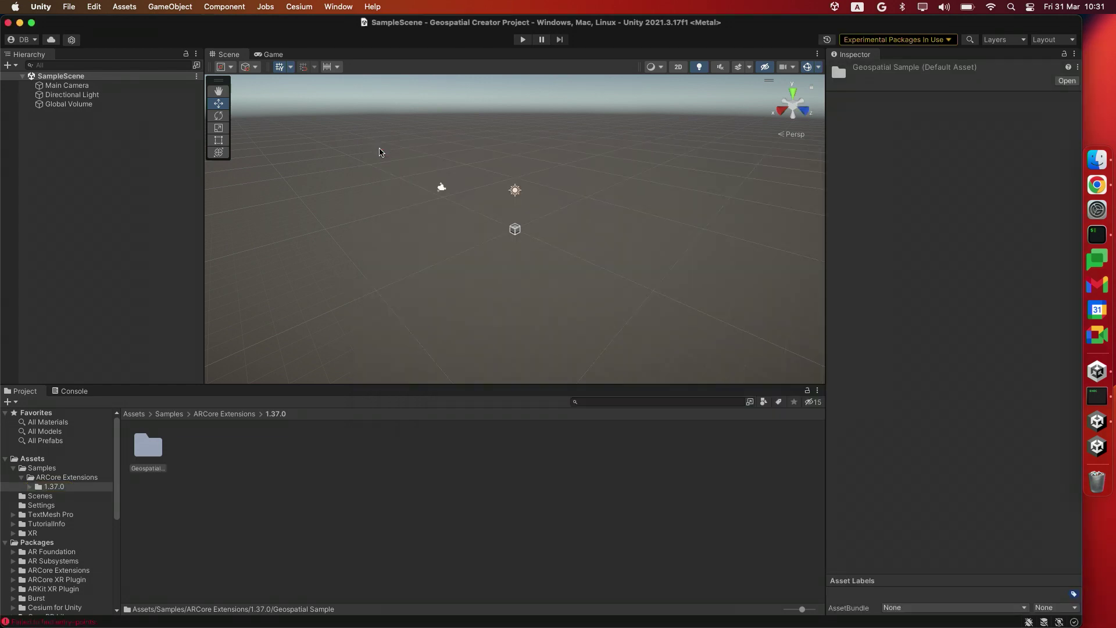
Step: Open the Geospatial scene from the Geospatial Sample's Scenes folder
double_click(157, 447)
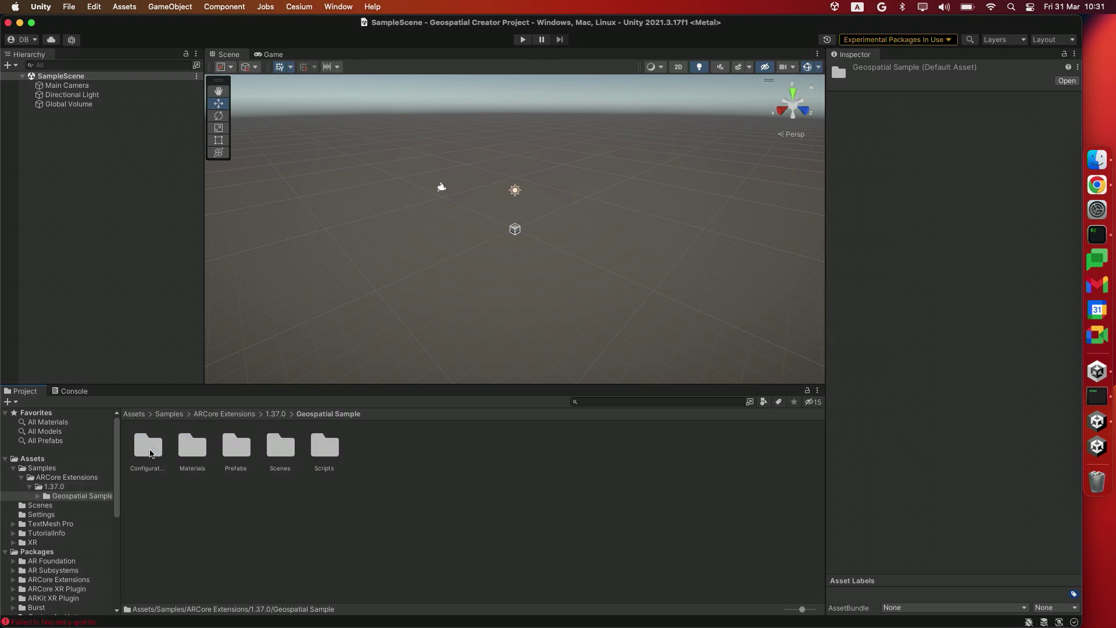
double_click(279, 453)
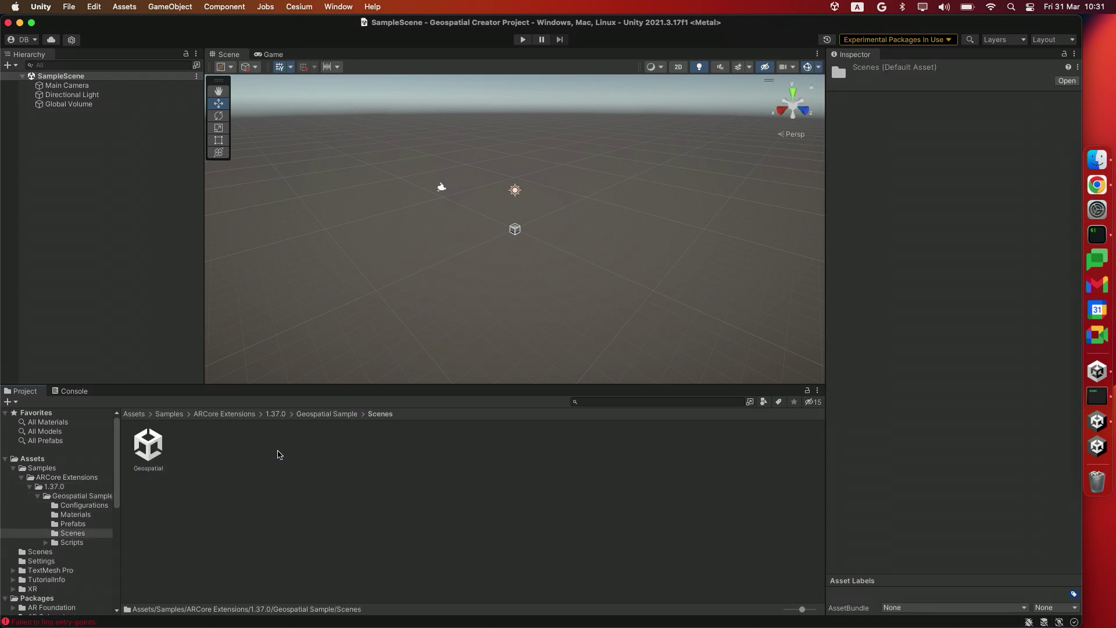
double_click(150, 447)
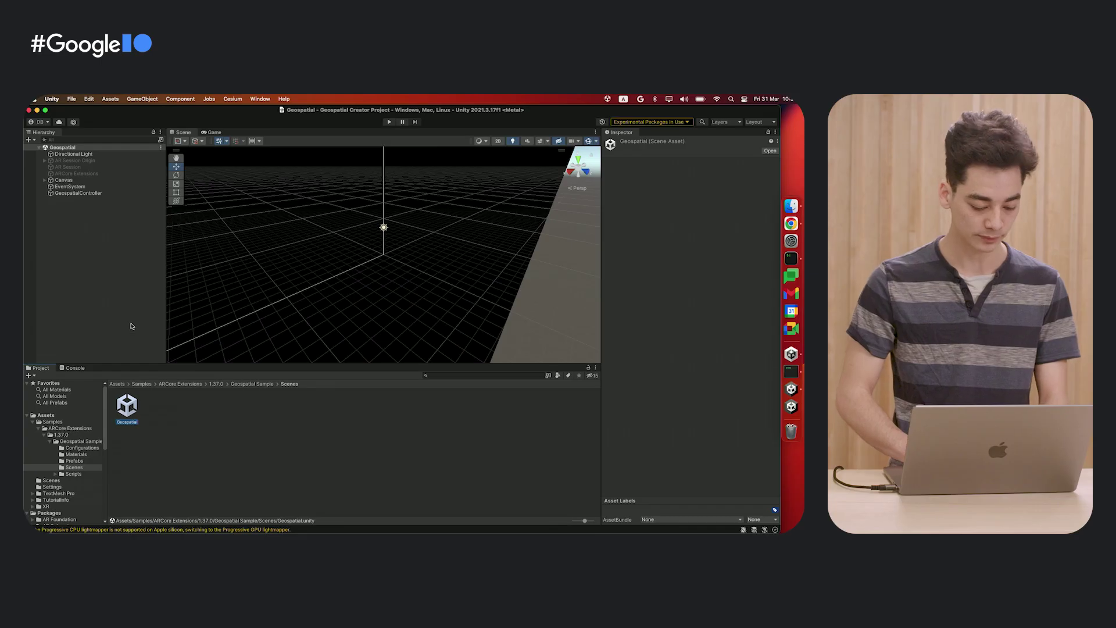
click(173, 289)
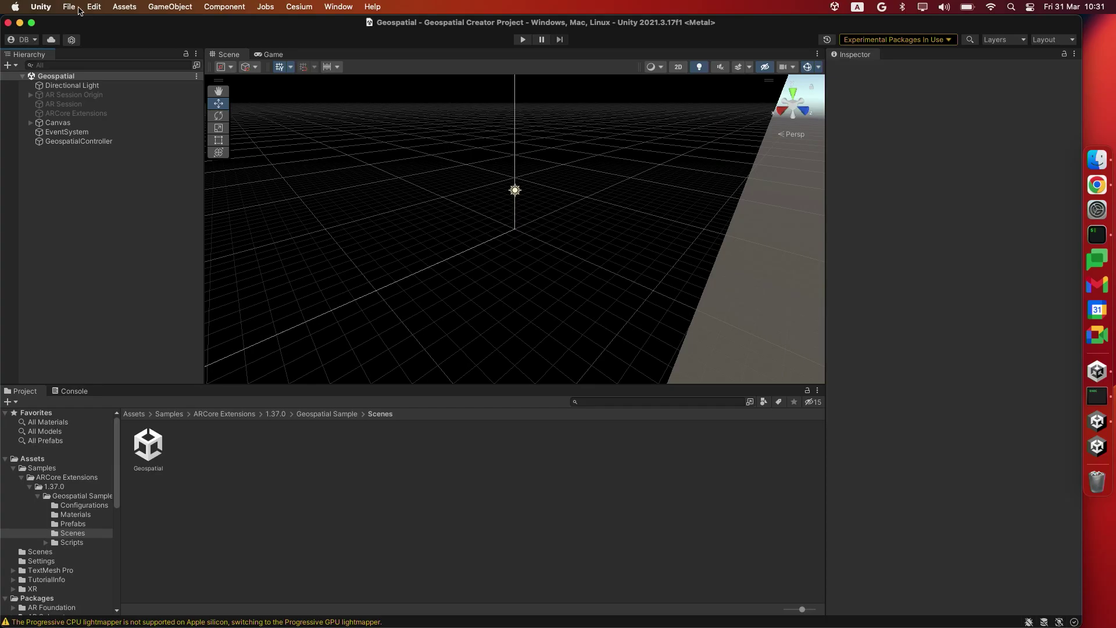
Step: In Build Settings, switch the platform to Android and add the open Geospatial scene at index 0
click(71, 98)
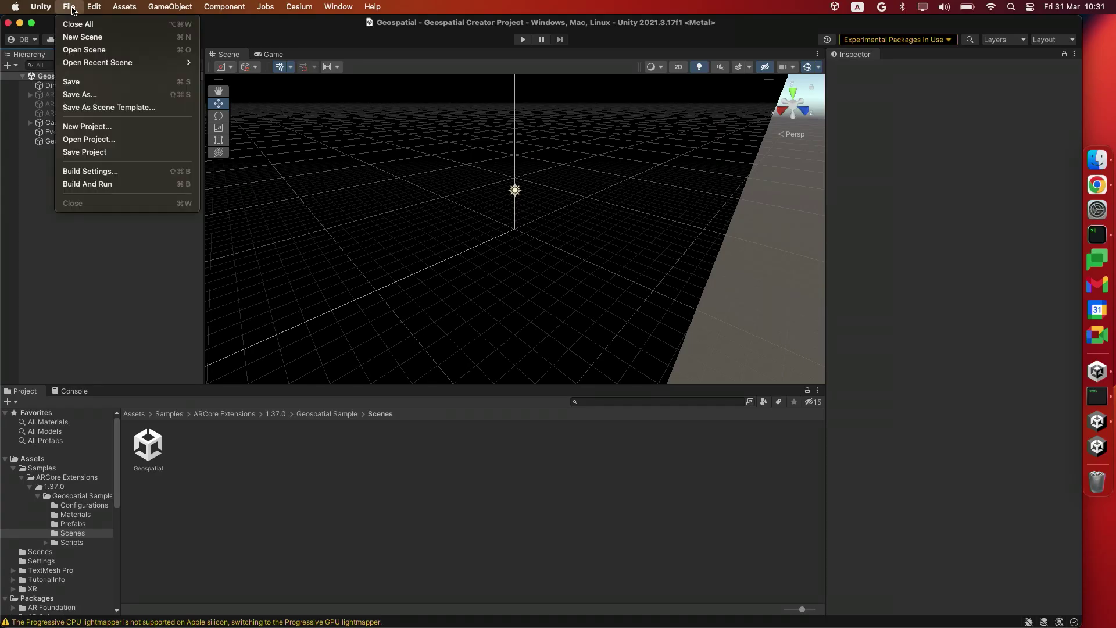
click(100, 172)
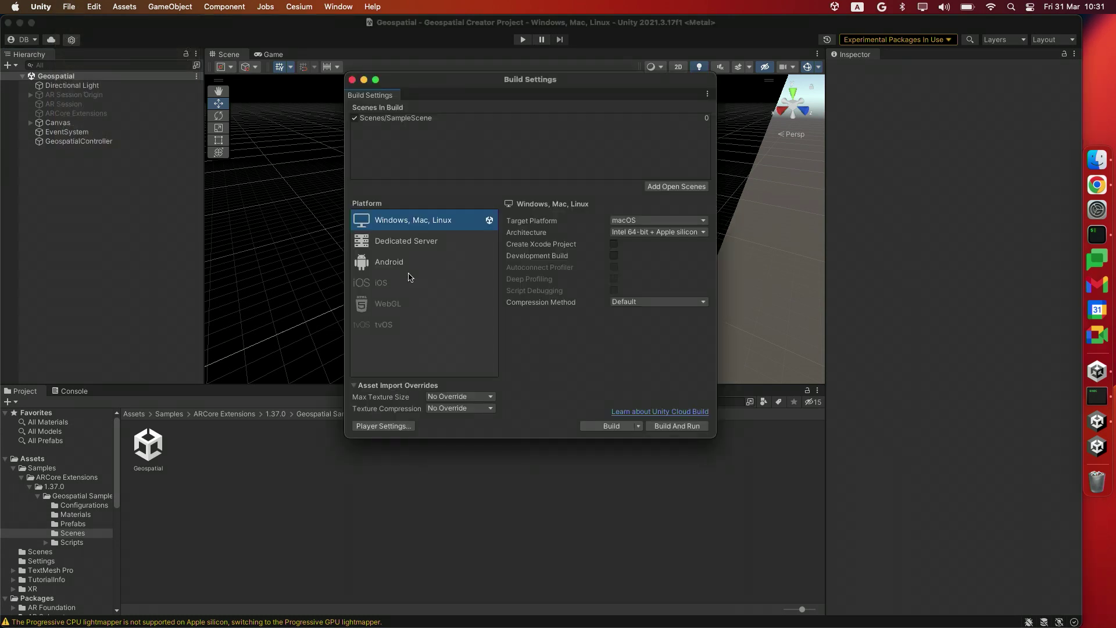
click(415, 267)
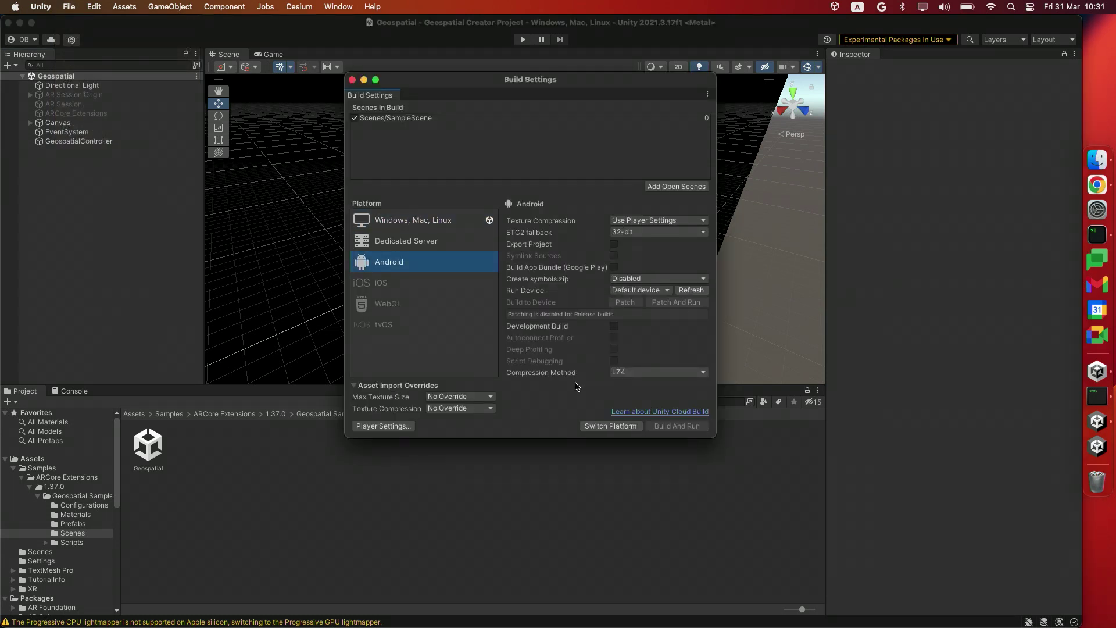
click(592, 428)
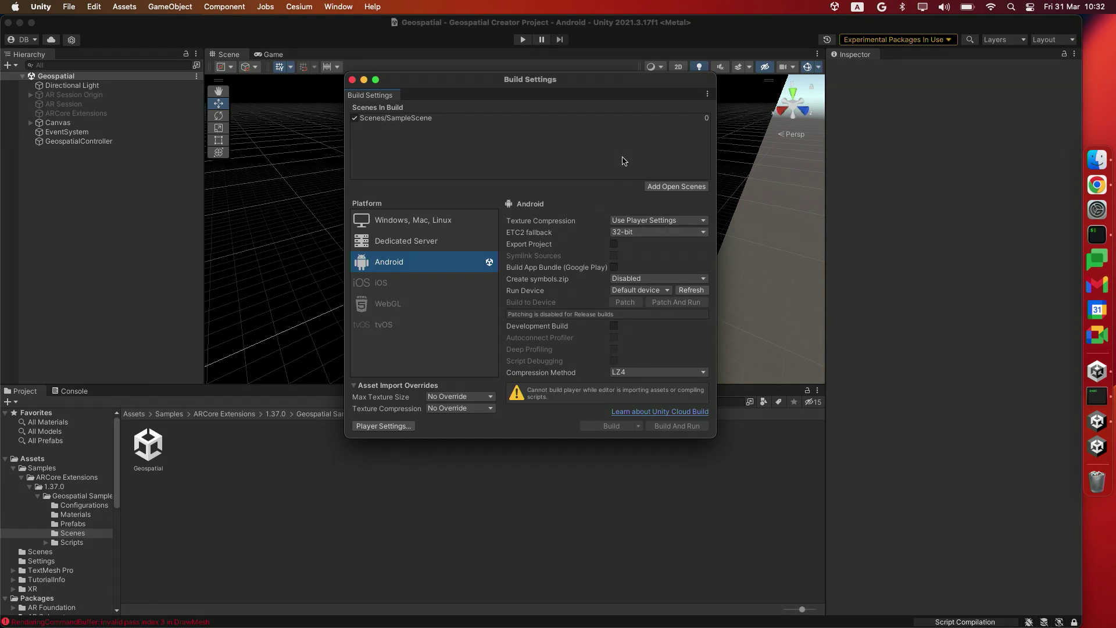
click(676, 187)
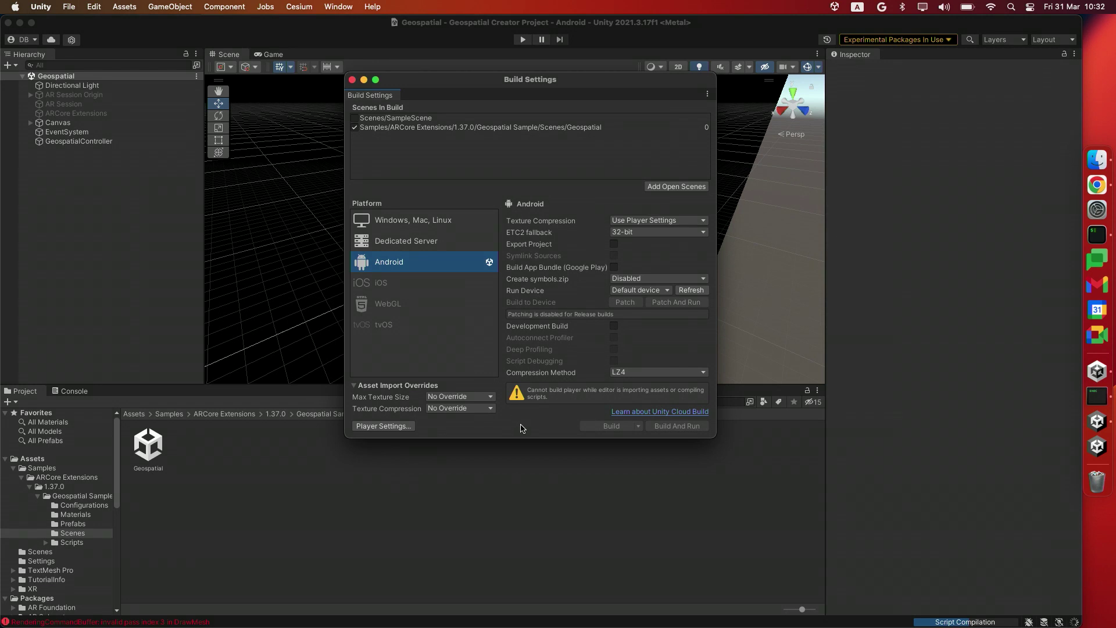
click(384, 426)
scroll(572, 368, down, 3)
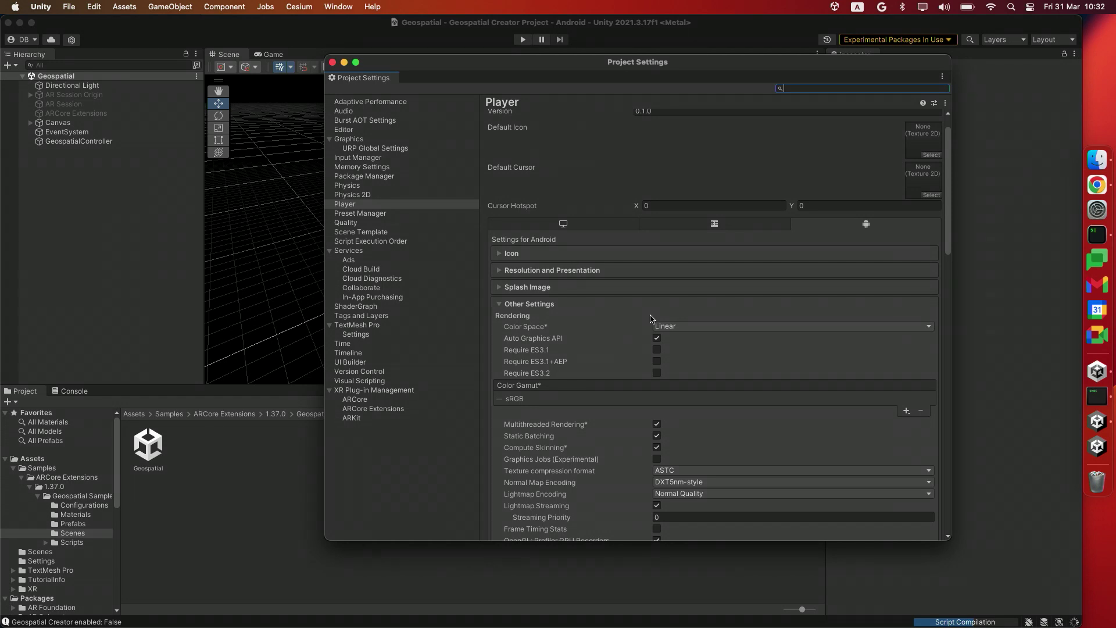
Step: Change the Android Color Space to Gamma and confirm the change
click(684, 326)
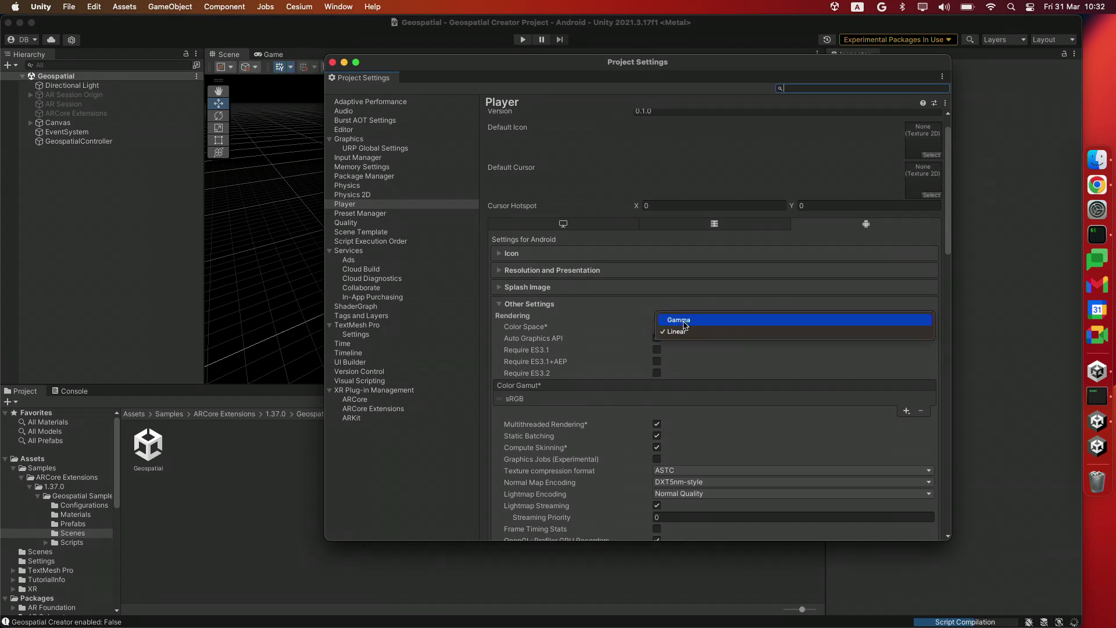
click(691, 320)
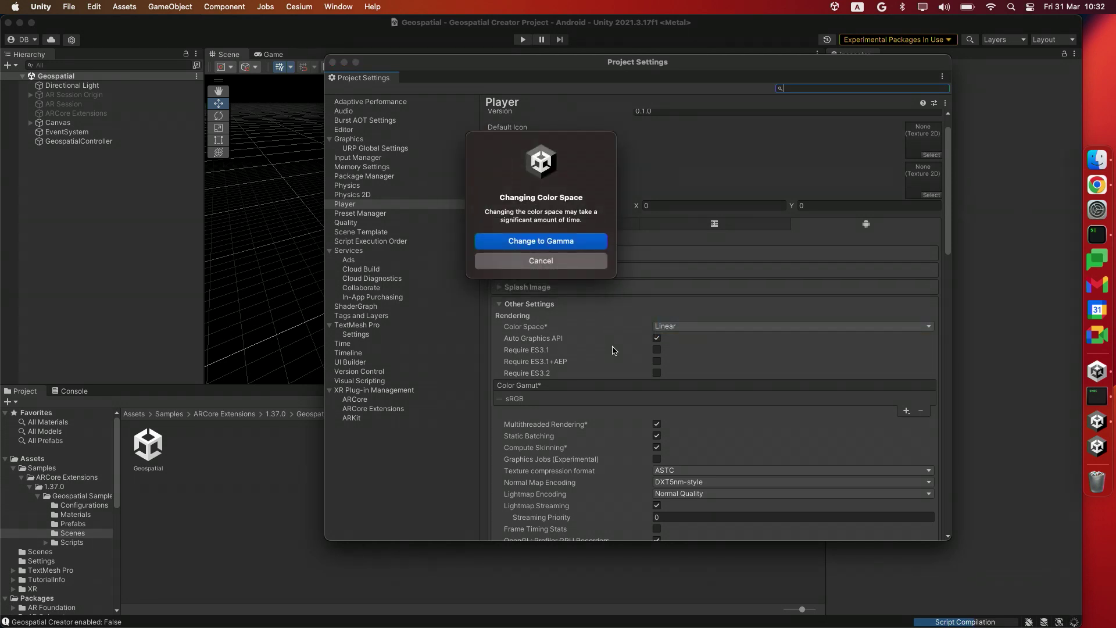
click(562, 241)
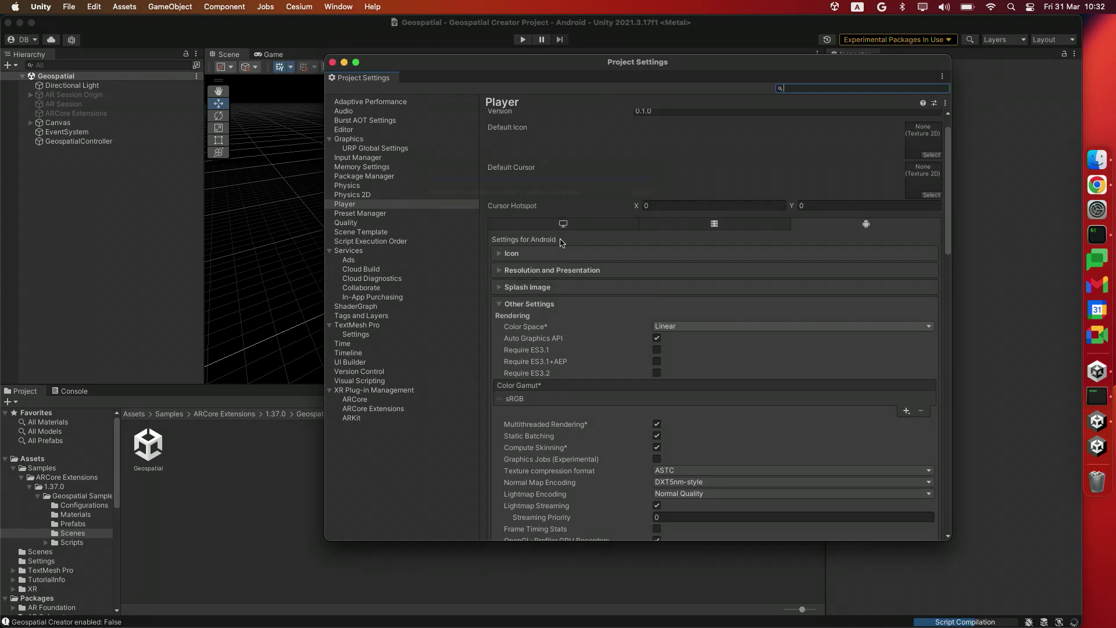
Step: Turn off Auto Graphics API and remove Vulkan, leaving only OpenGLES3
click(658, 338)
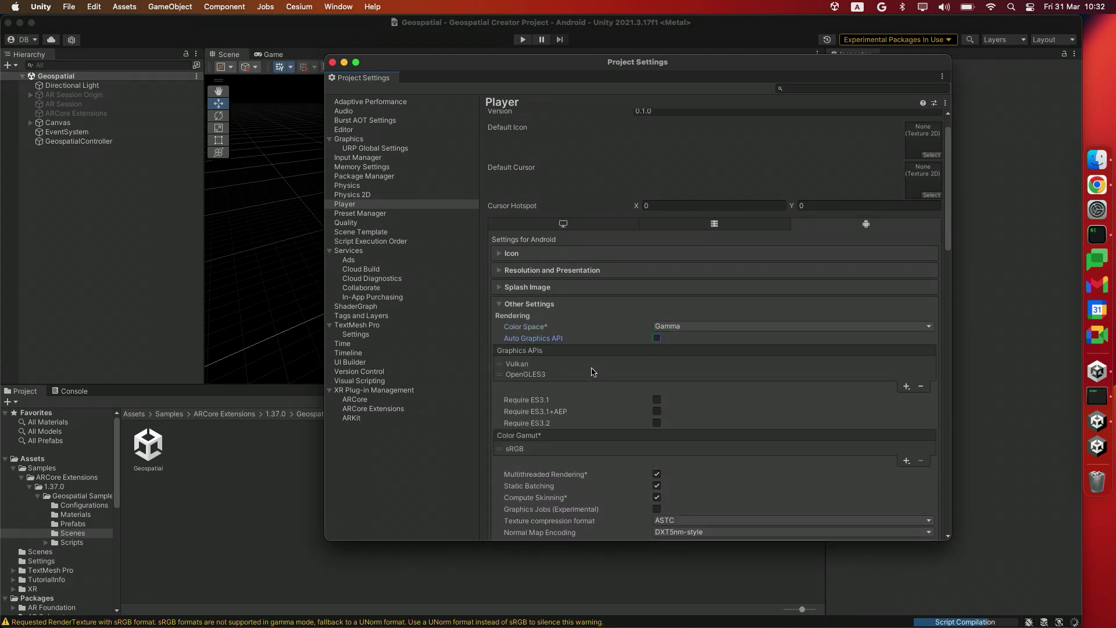
click(592, 368)
click(921, 388)
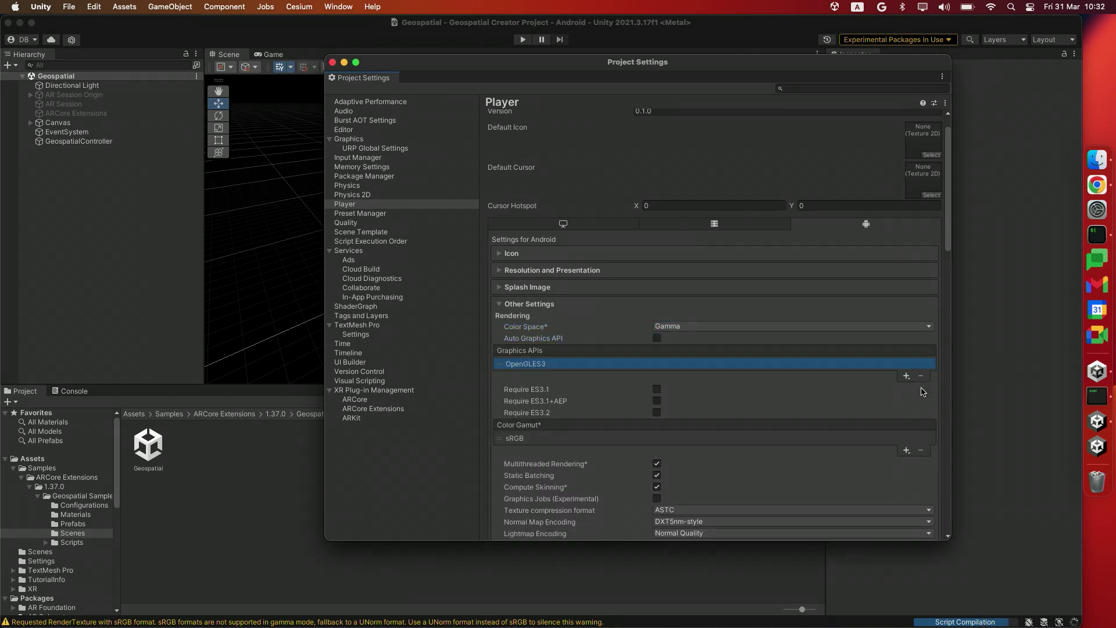
scroll(554, 384, down, 3)
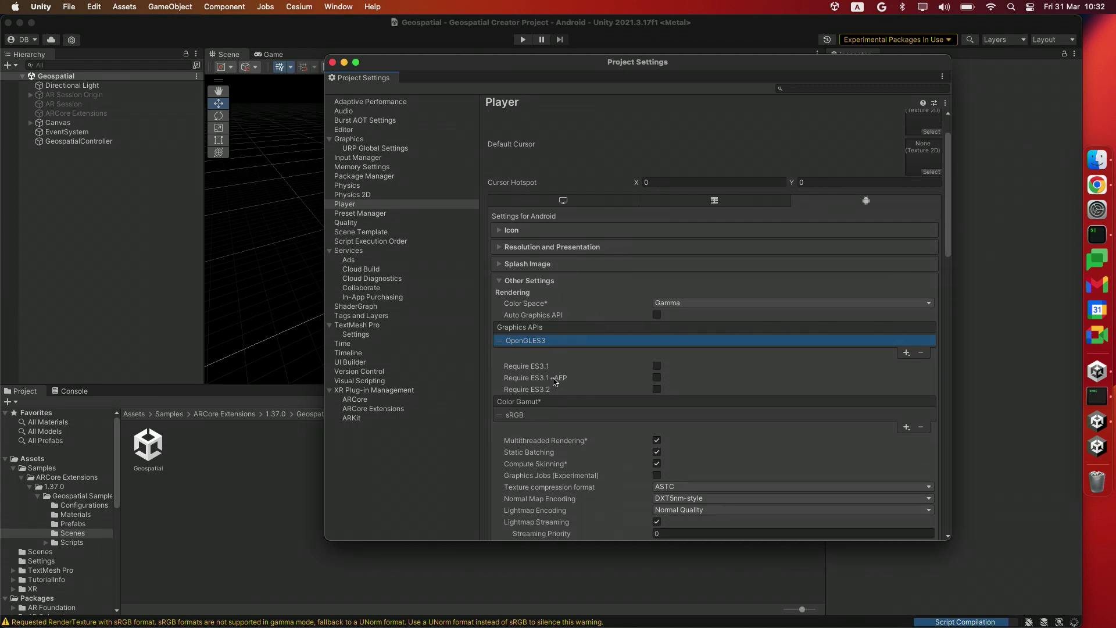
scroll(554, 382, down, 10)
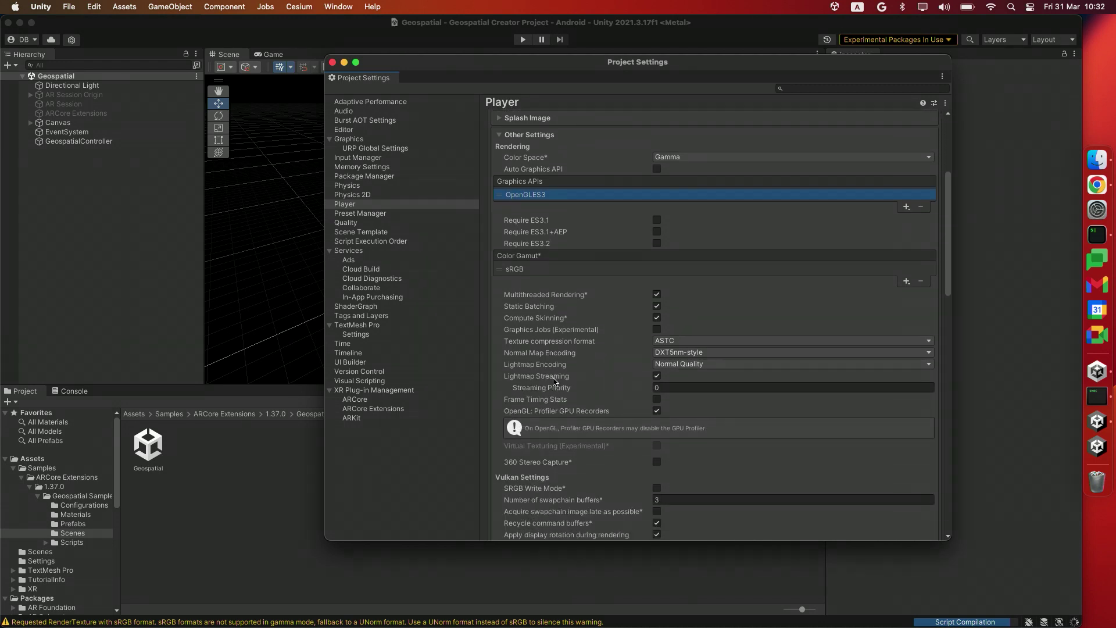
scroll(554, 381, down, 8)
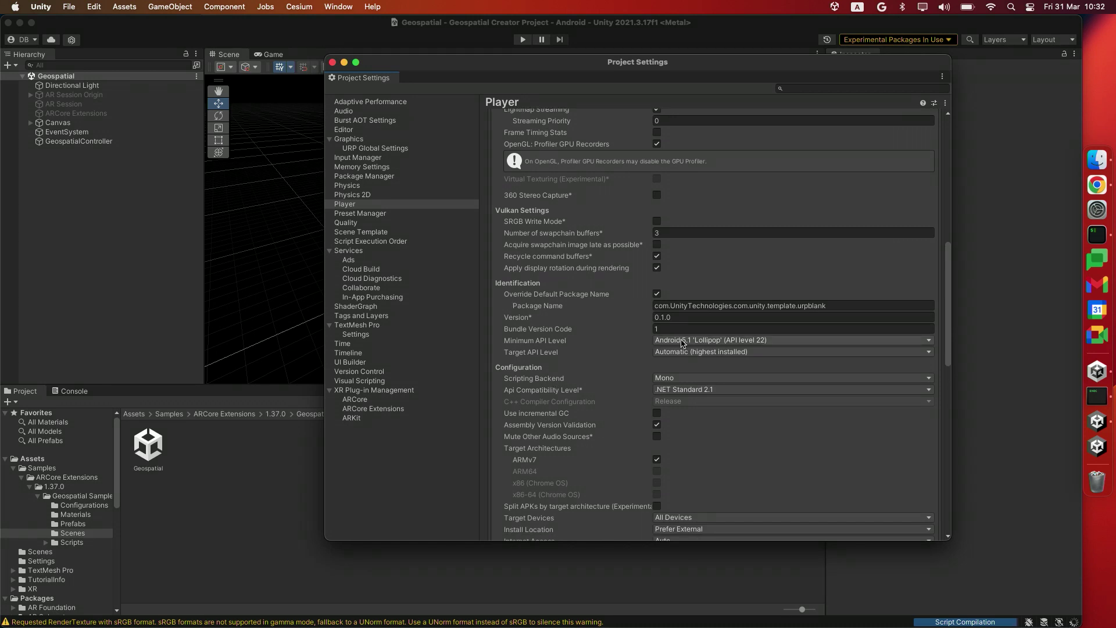
Step: Set Minimum API Level to Android 9.0 'Pie', Scripting Backend to IL2CPP, and uncheck ARMv7 for ARM64
click(684, 342)
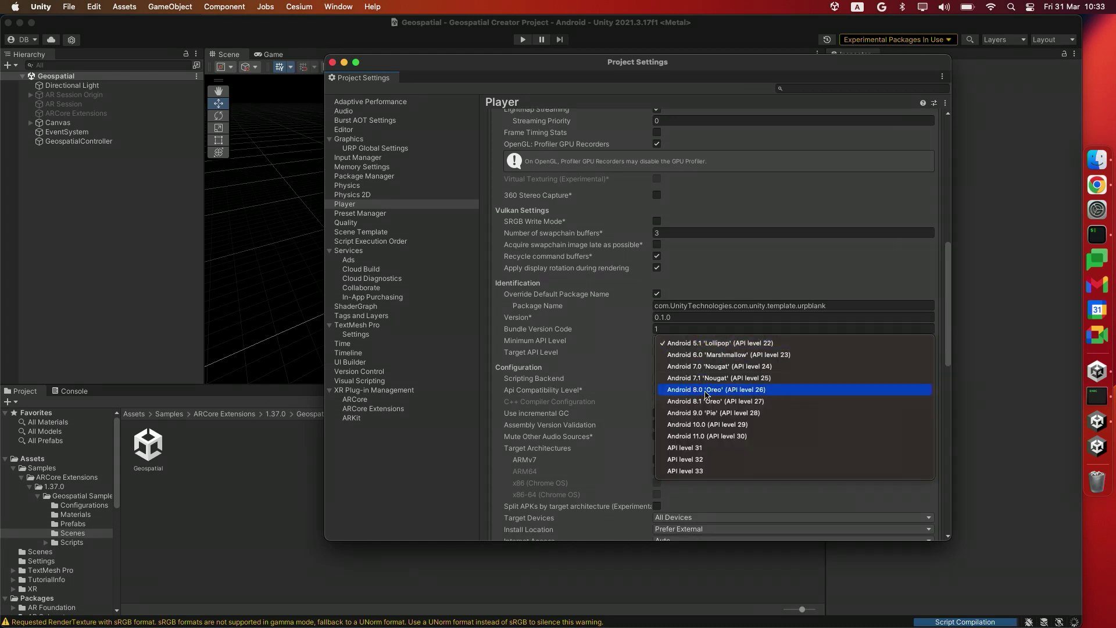
click(709, 415)
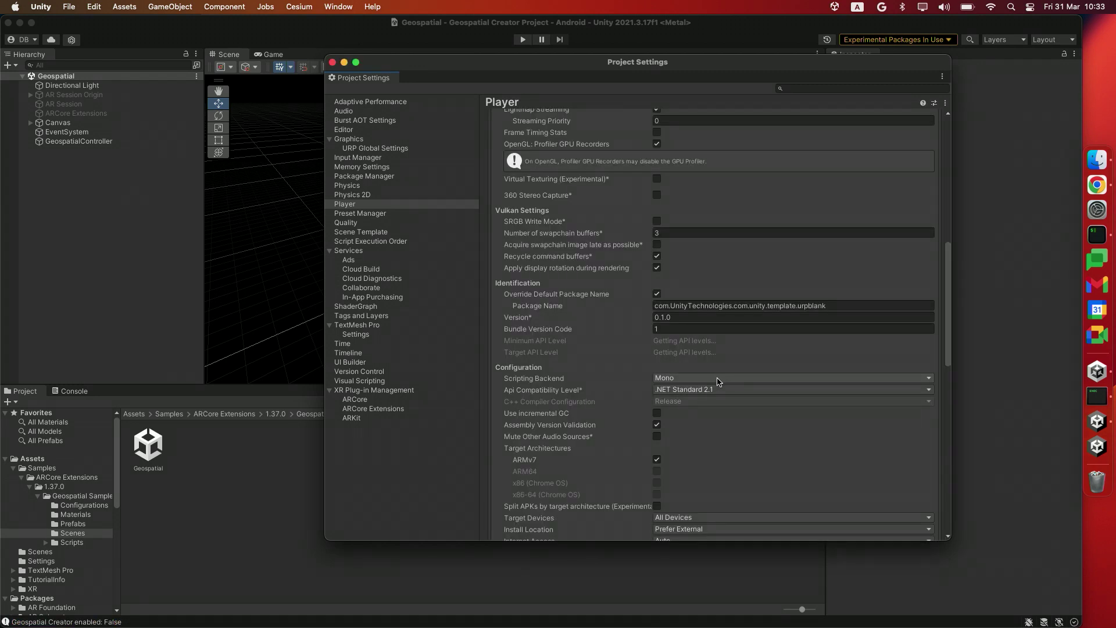
click(716, 380)
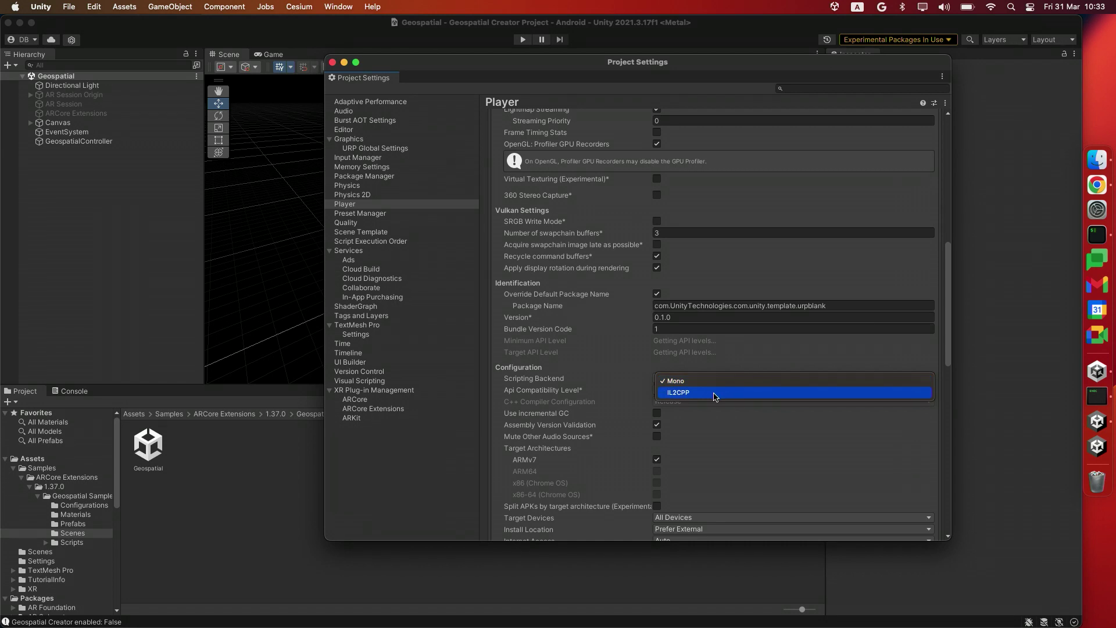
click(714, 392)
scroll(632, 394, down, 5)
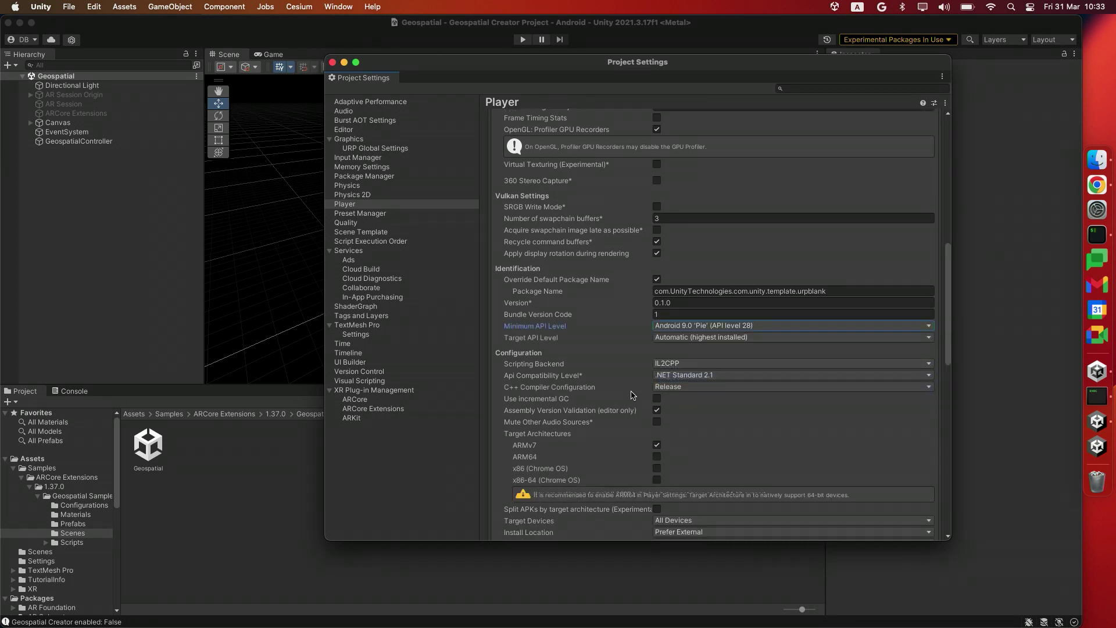
click(657, 366)
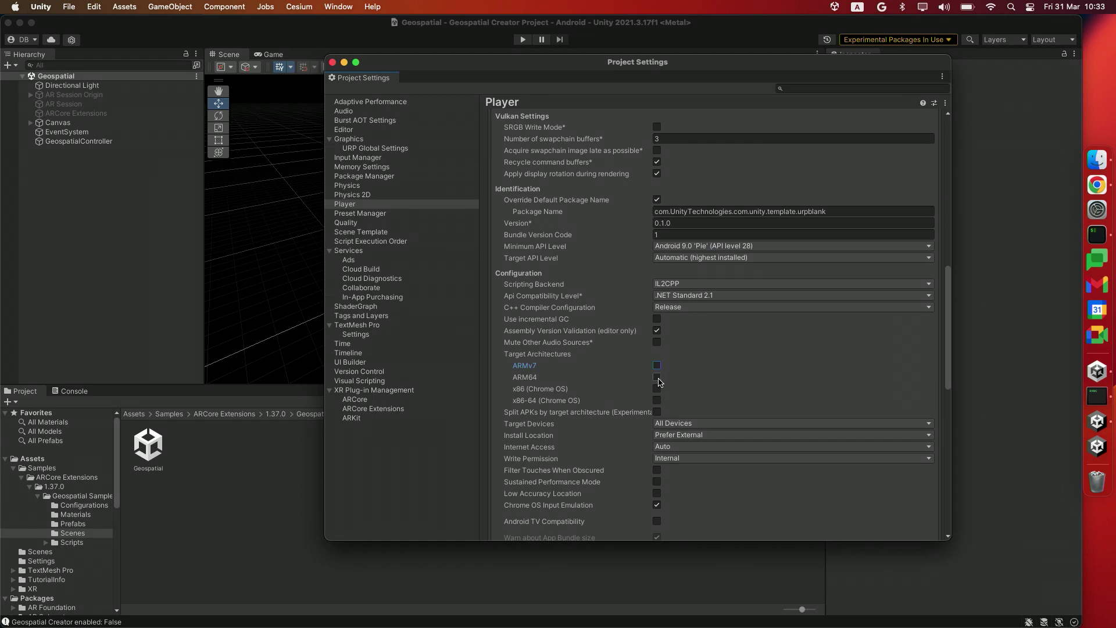
scroll(632, 395, down, 15)
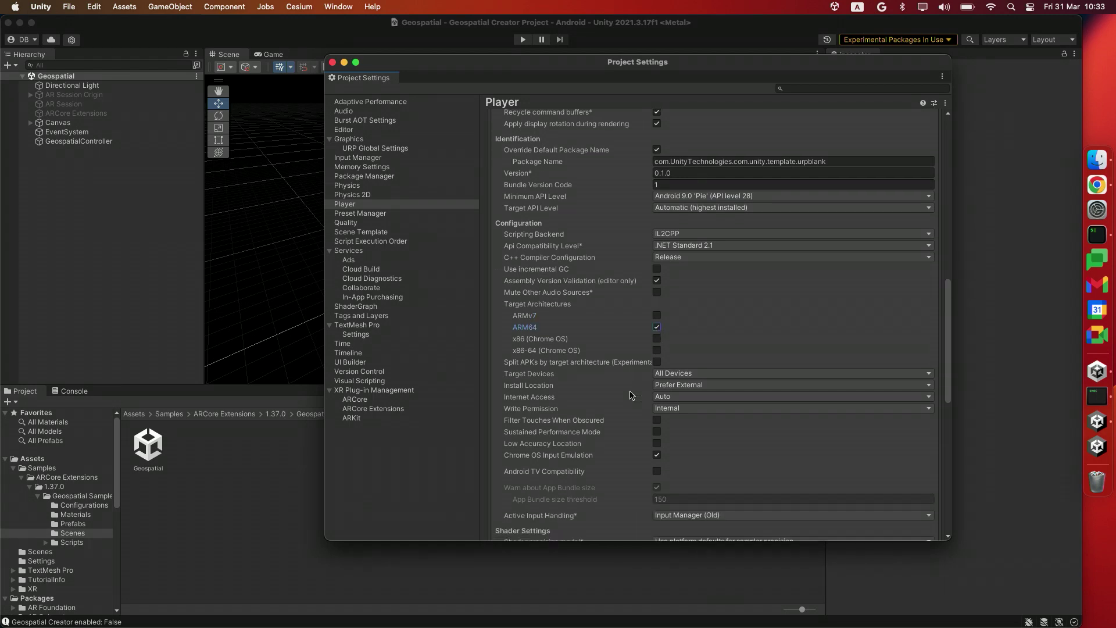
scroll(632, 395, down, 10)
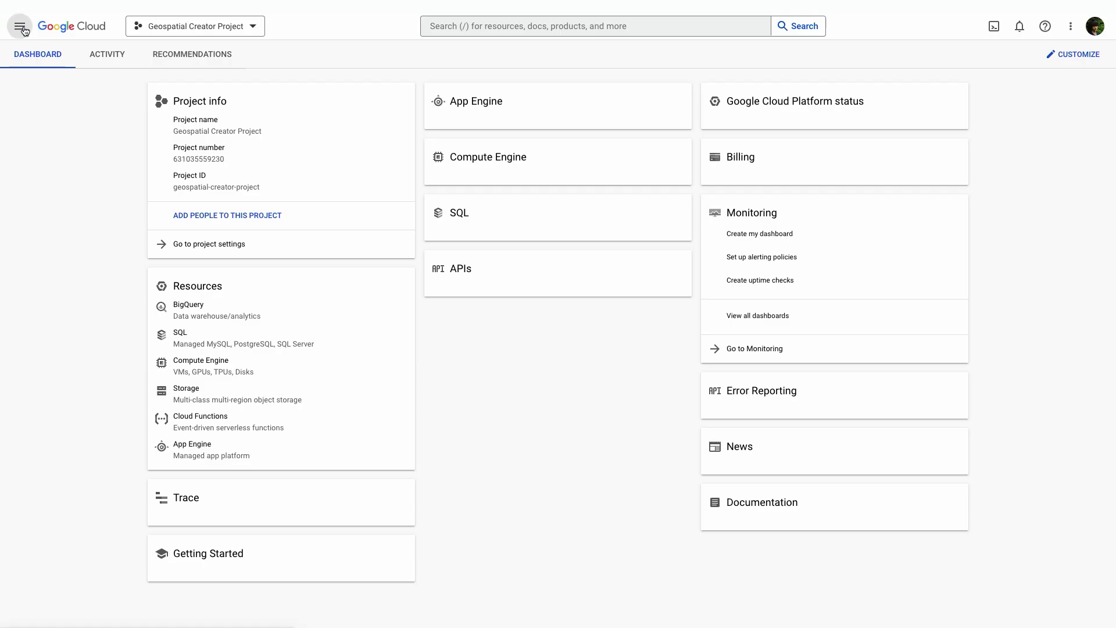
Step: Search the API Library for 'arcore' and enable the ARCore API
click(21, 28)
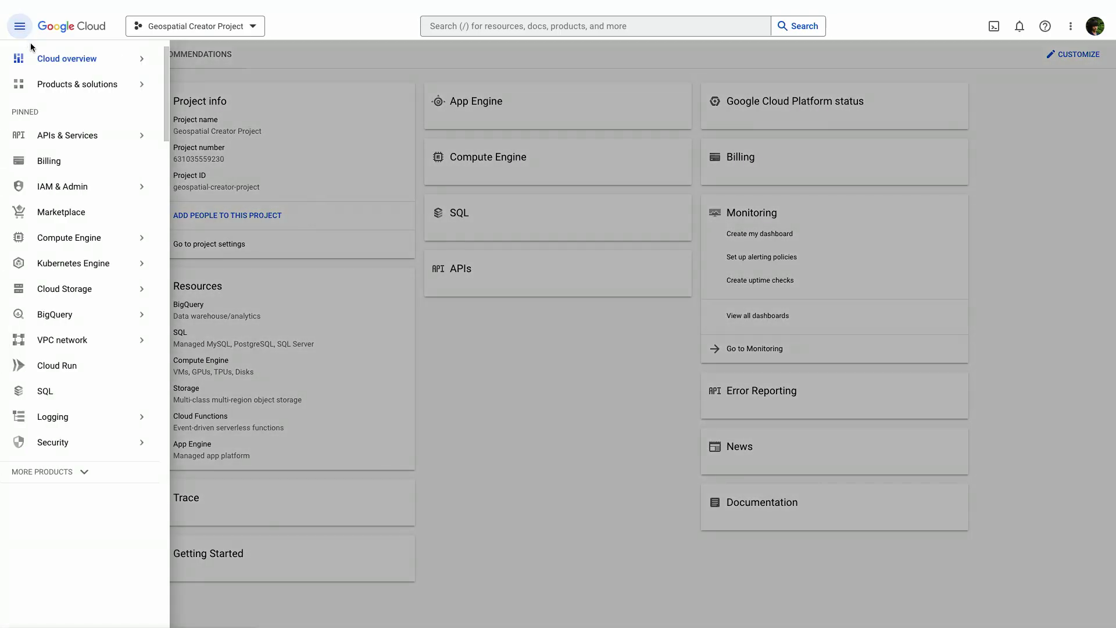
mouse_move(118, 137)
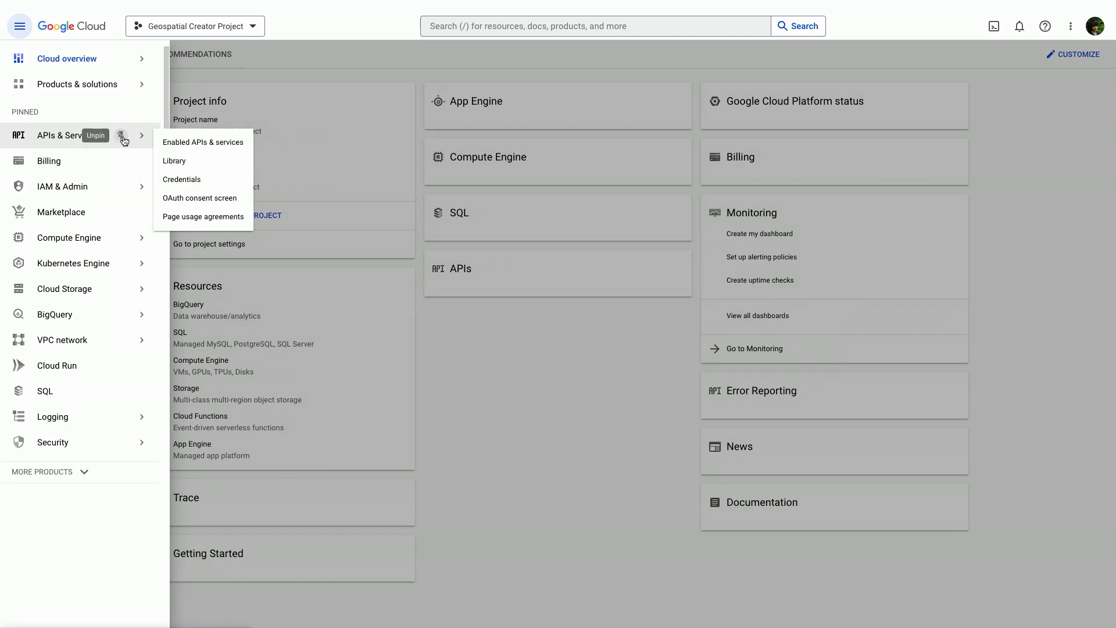
click(197, 164)
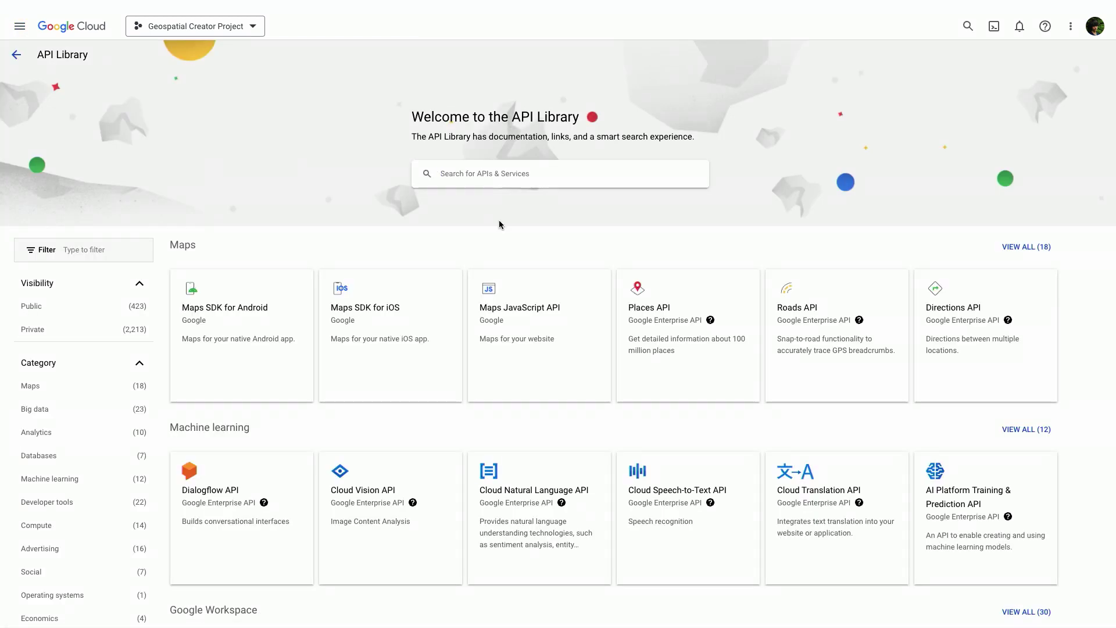
click(521, 175)
text(ar)
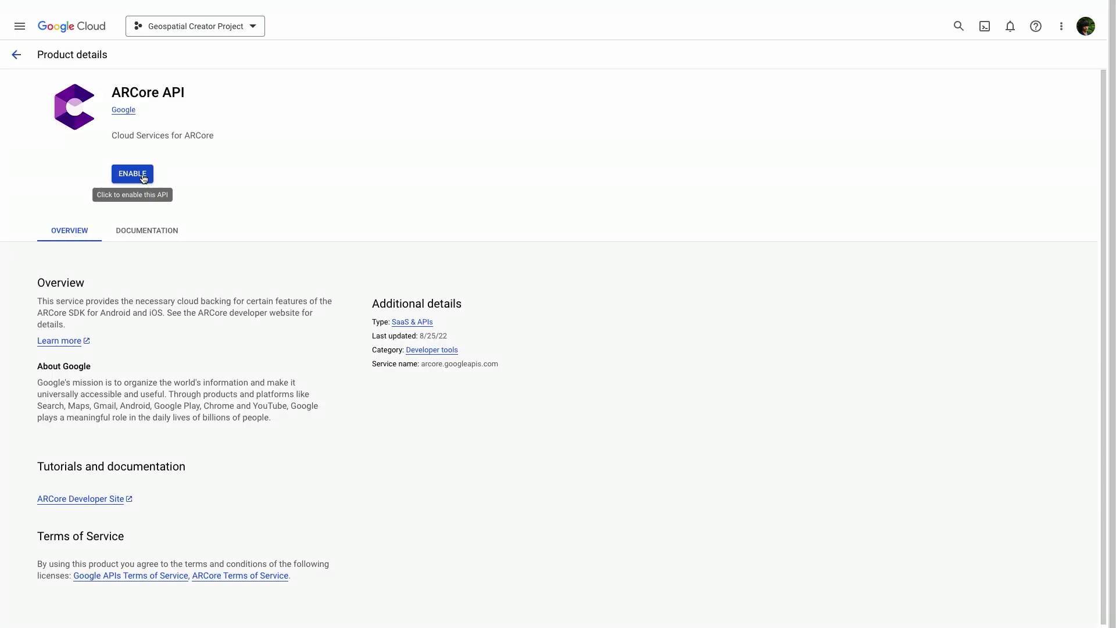
click(143, 175)
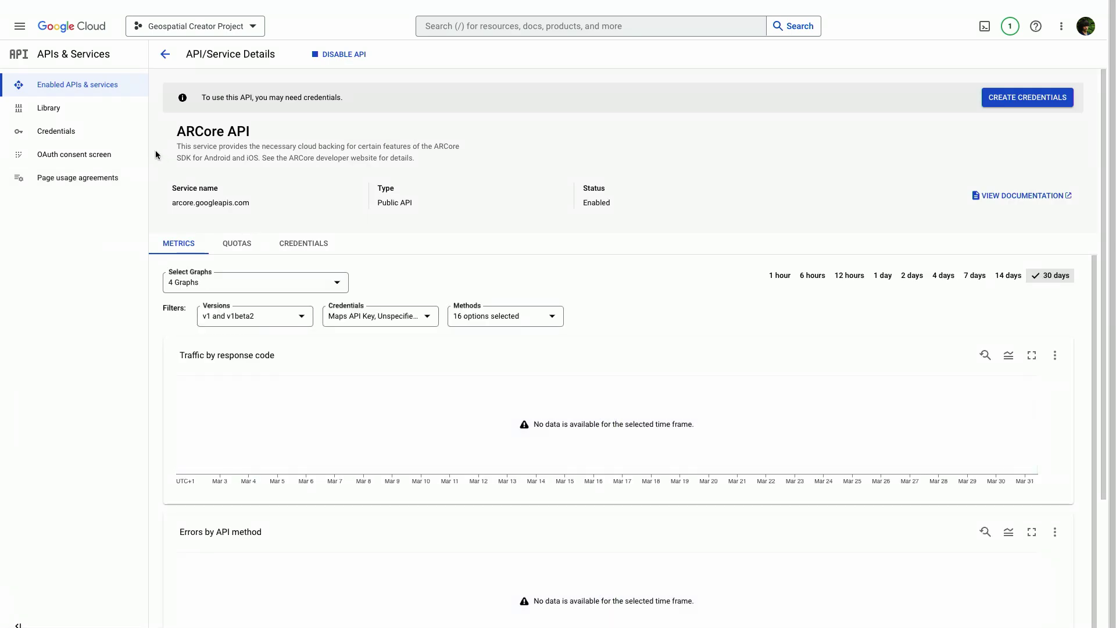
Step: Search the API Library for 'tiles' and enable the Map Tiles API
click(20, 26)
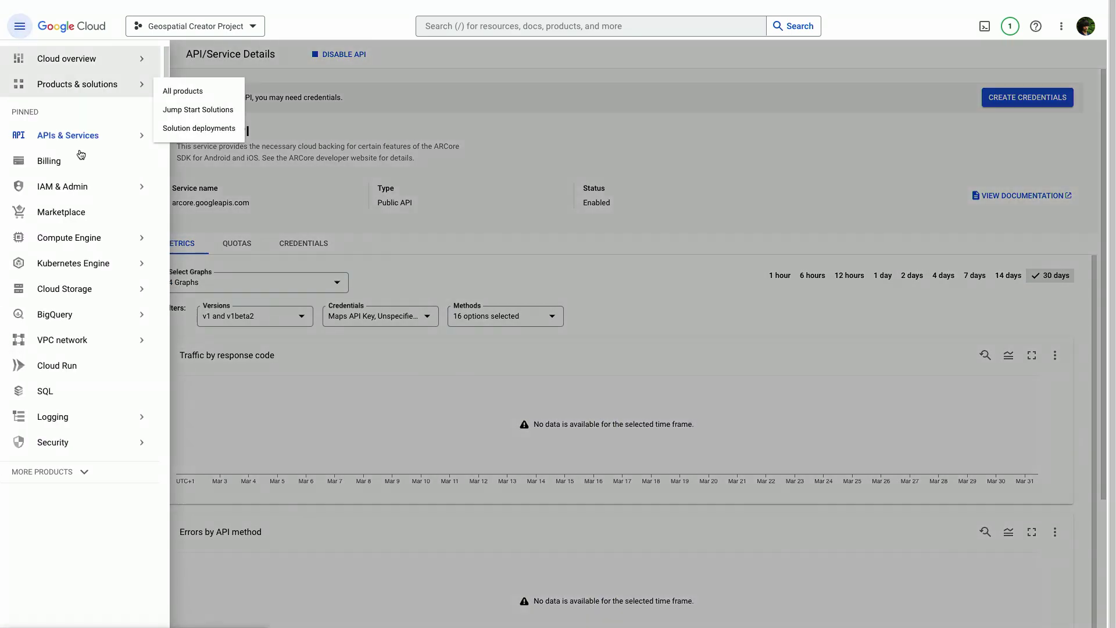
mouse_move(92, 145)
click(185, 160)
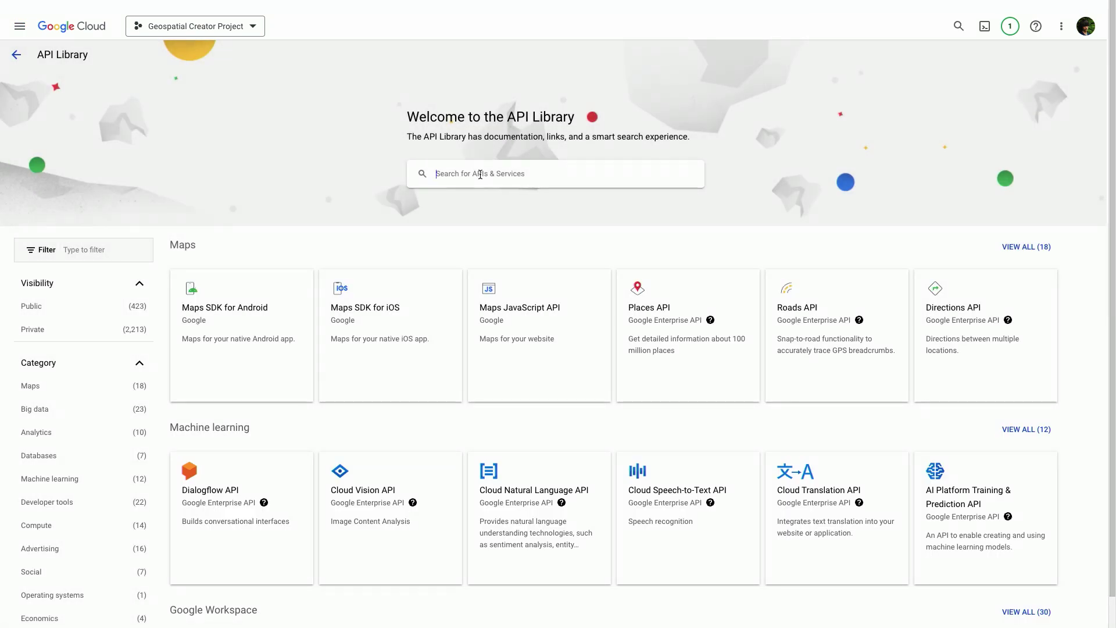
text(tile)
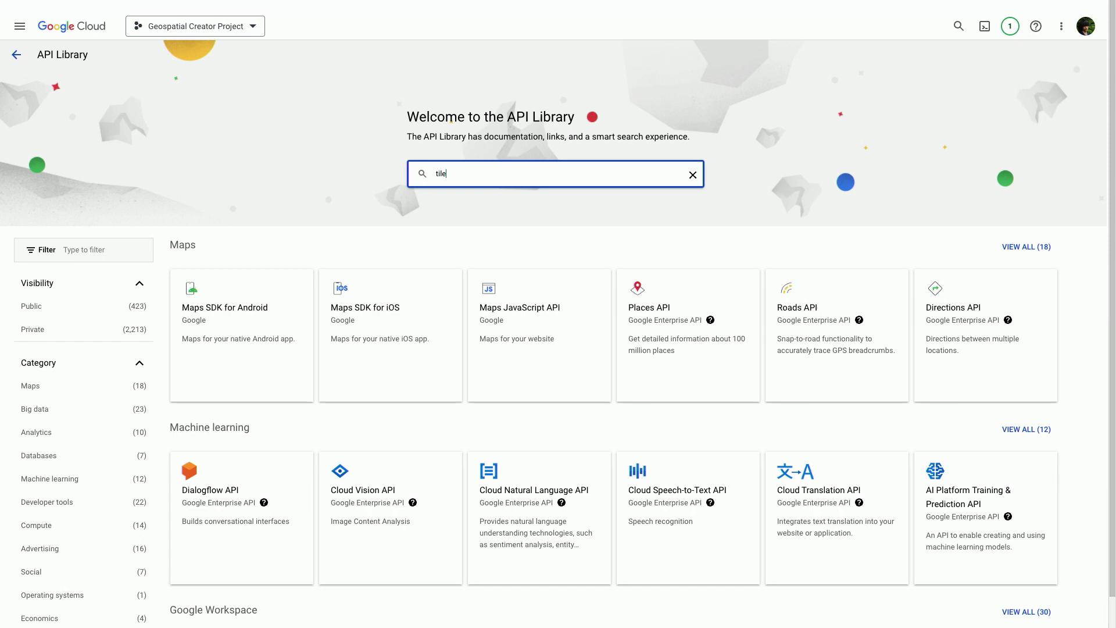
text(s)
key(Return)
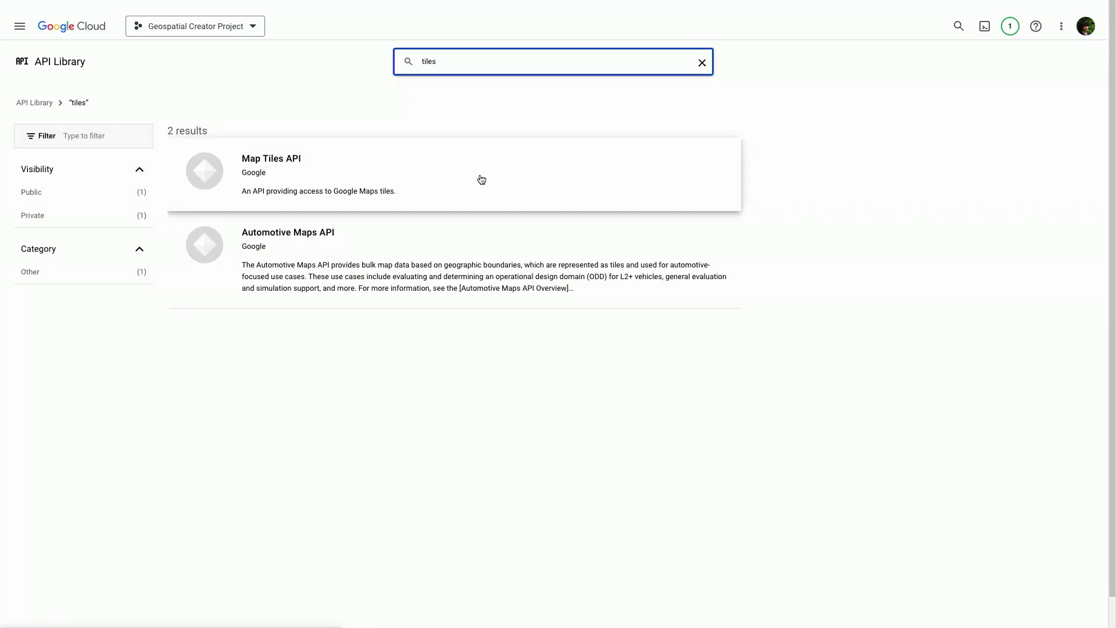
click(437, 182)
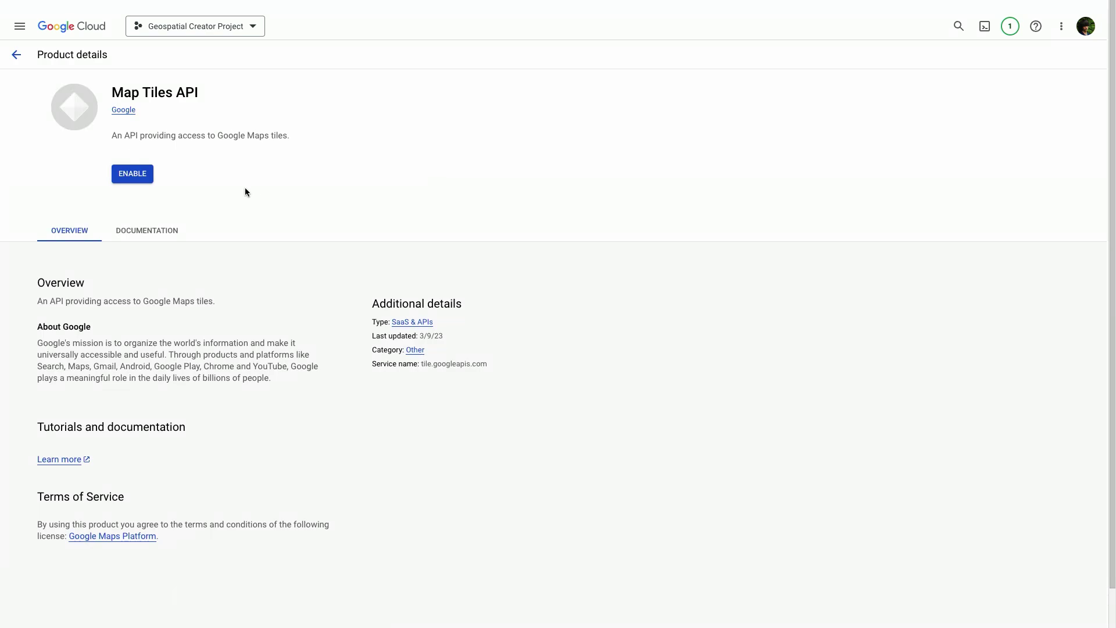
click(145, 177)
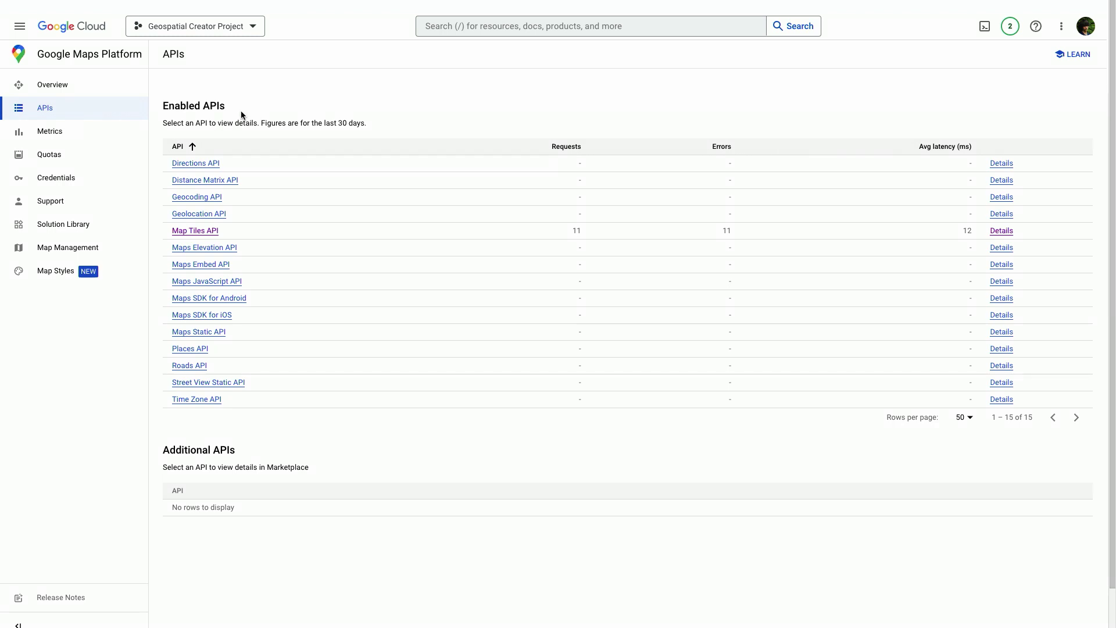
Step: Go to the APIs & Services Credentials page
click(116, 179)
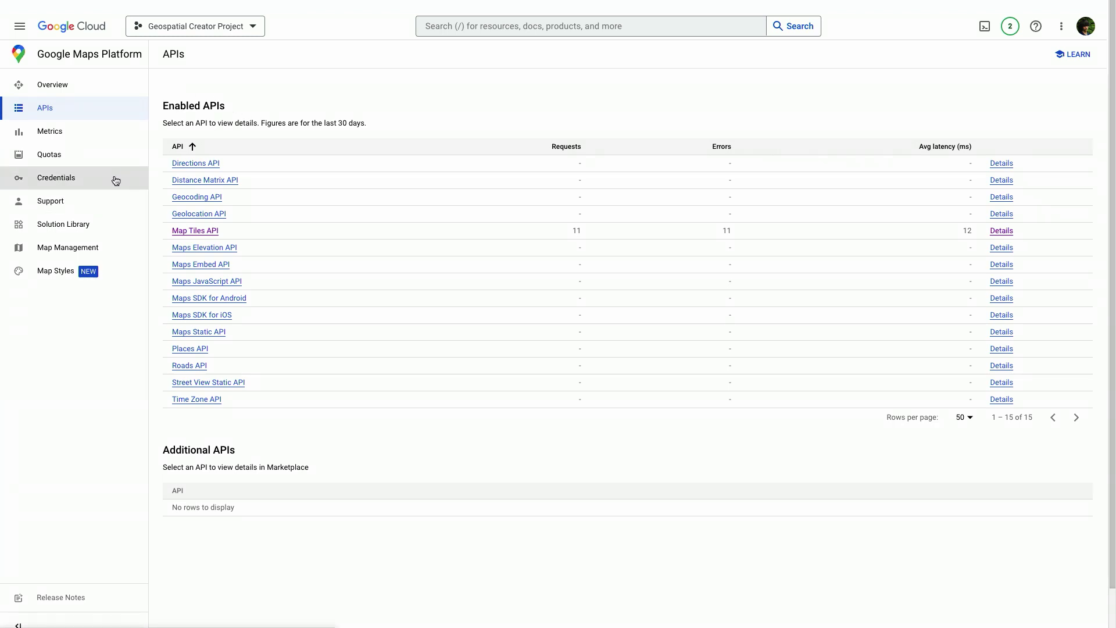
click(116, 181)
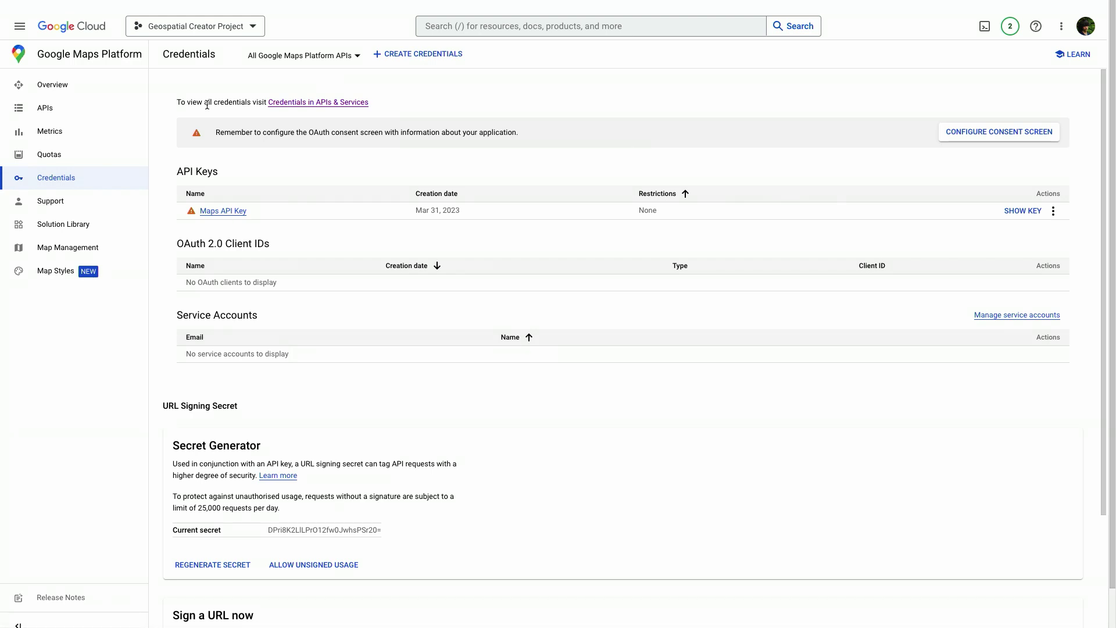
click(18, 27)
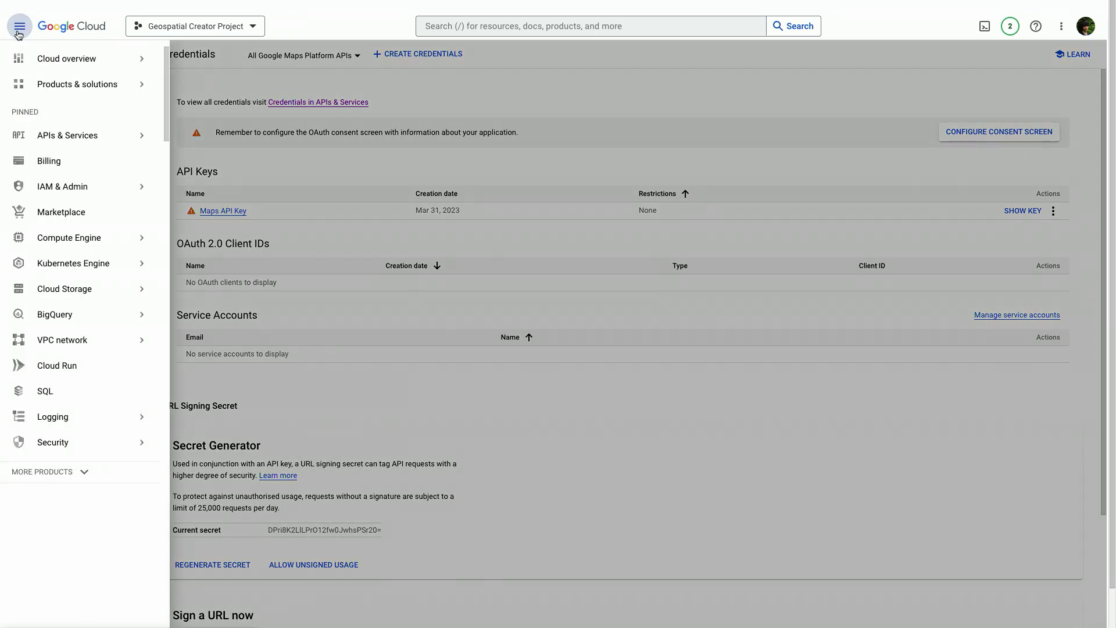
mouse_move(91, 144)
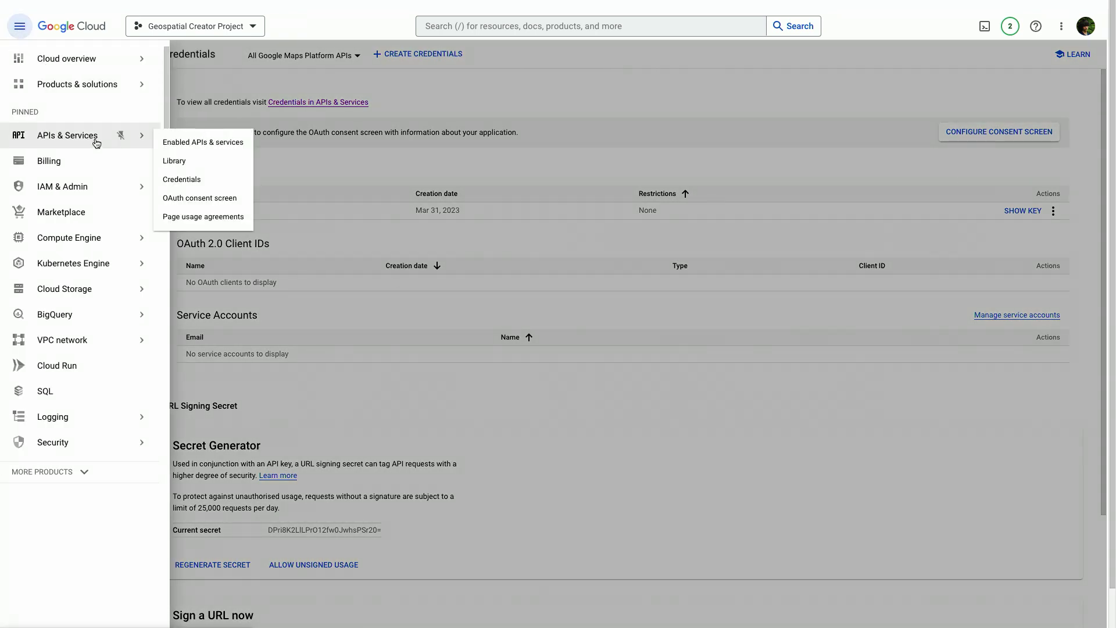
click(200, 180)
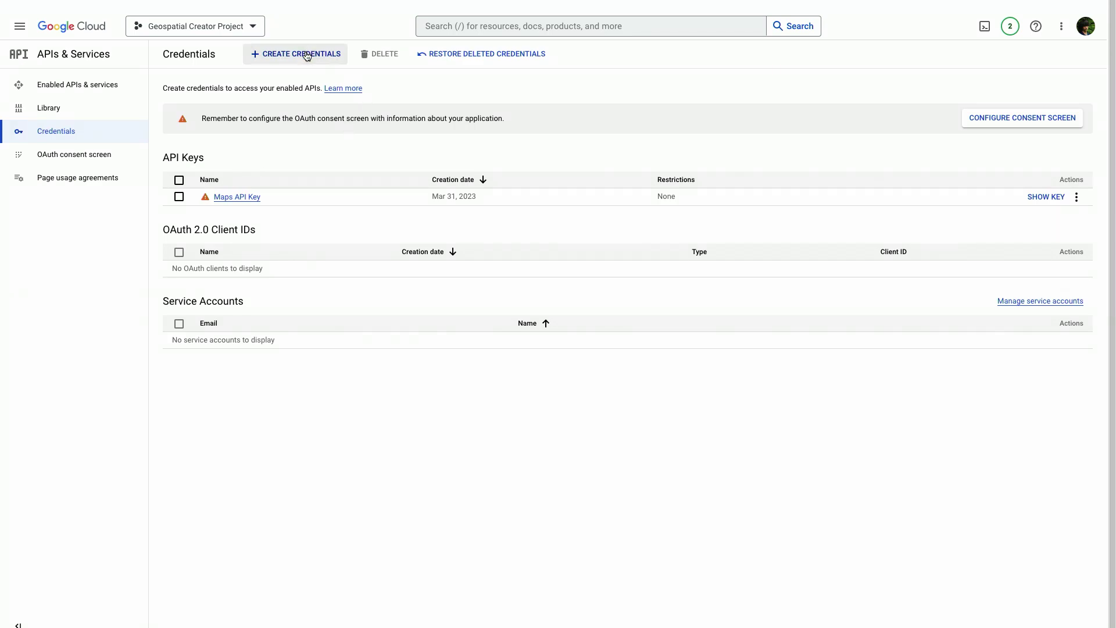
Step: Create a new API key and copy it to the clipboard
click(307, 54)
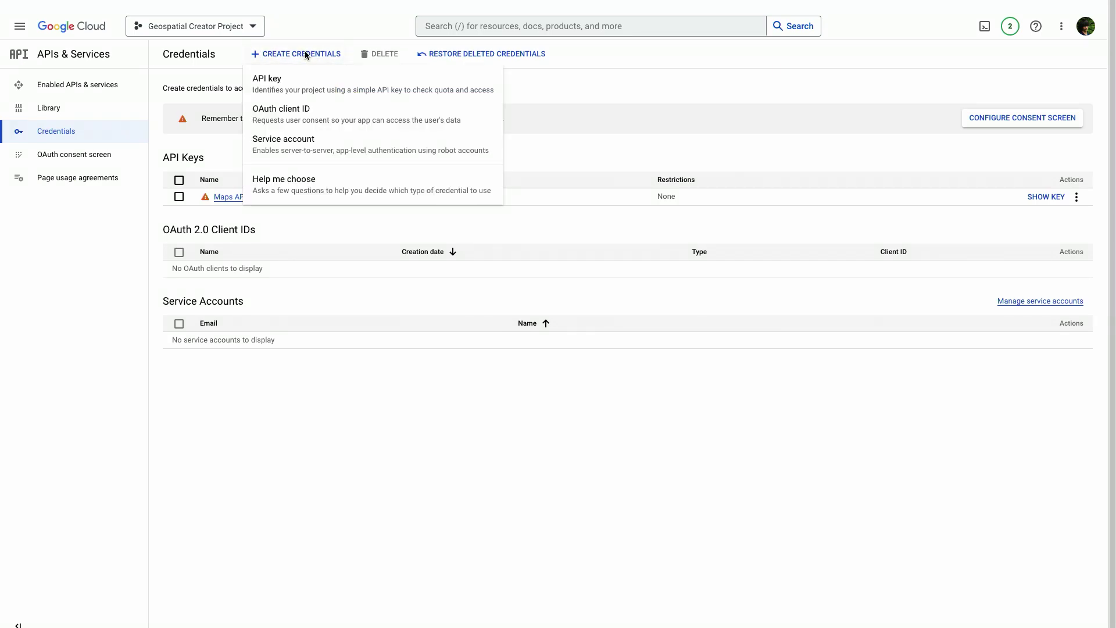
click(303, 90)
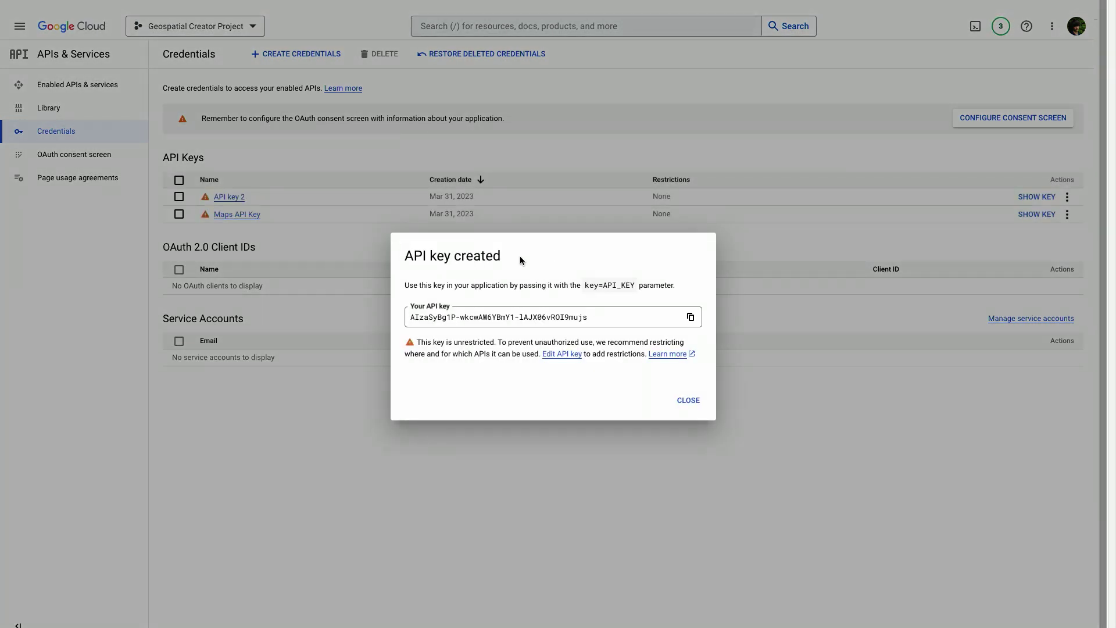
click(691, 317)
key(super+Tab)
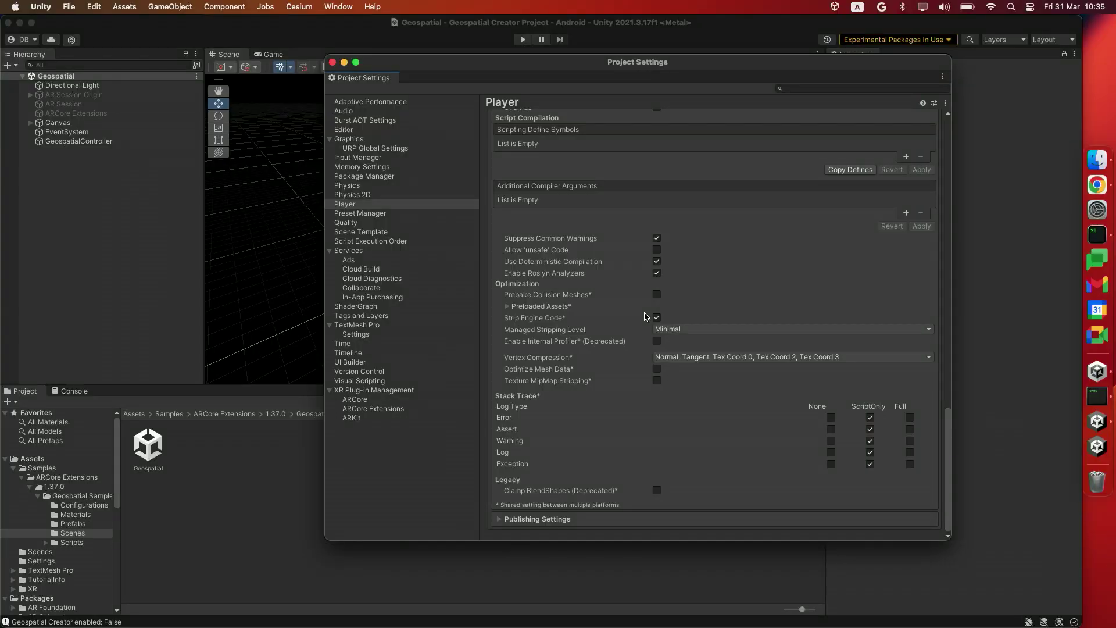
Step: Enable the ARCore plug-in for Android and set ARCore Extensions to API Key authentication with the pasted key
click(416, 395)
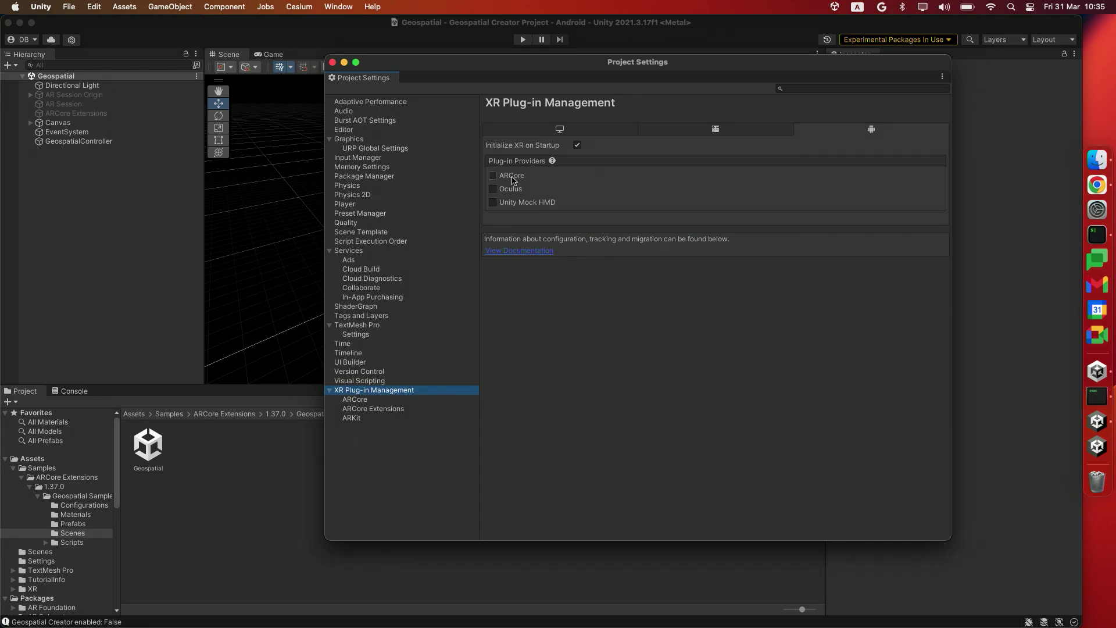
click(514, 181)
click(400, 410)
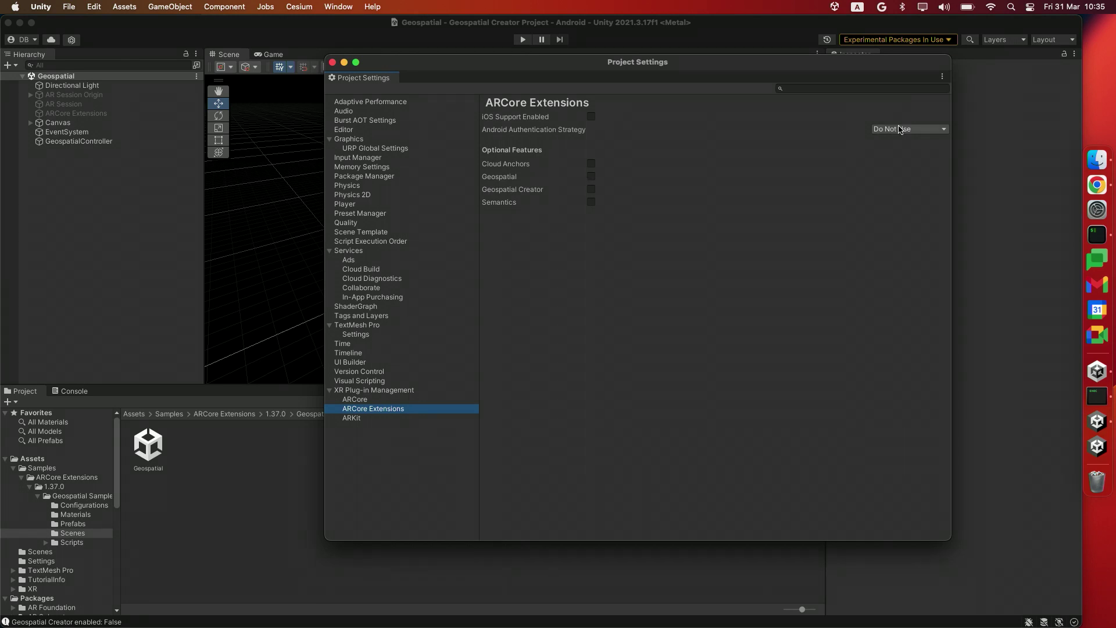
click(899, 129)
click(900, 156)
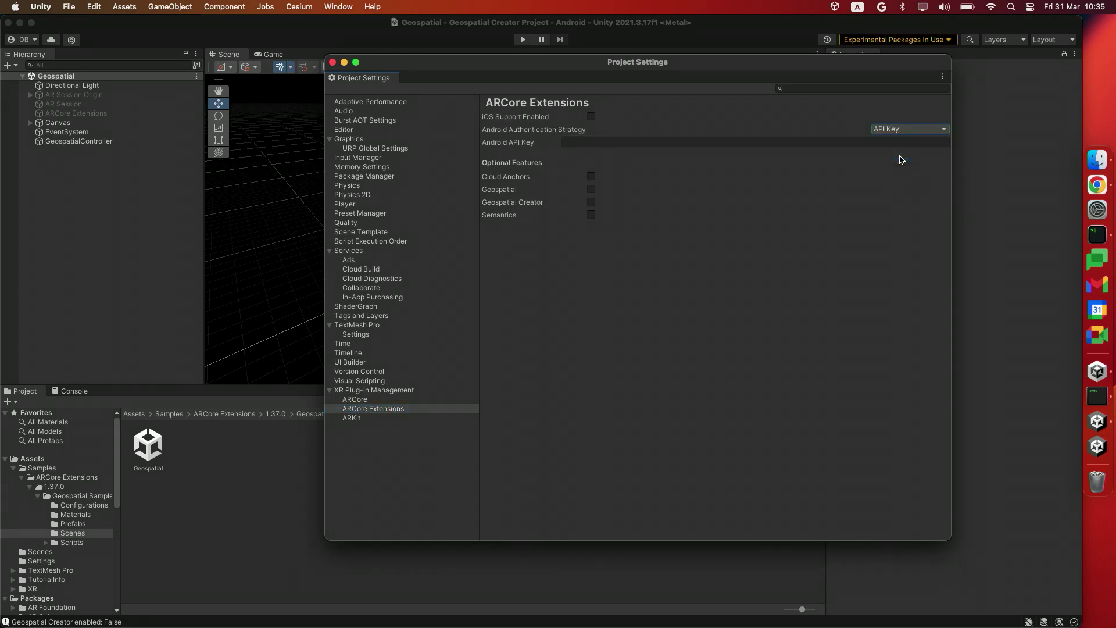
click(777, 143)
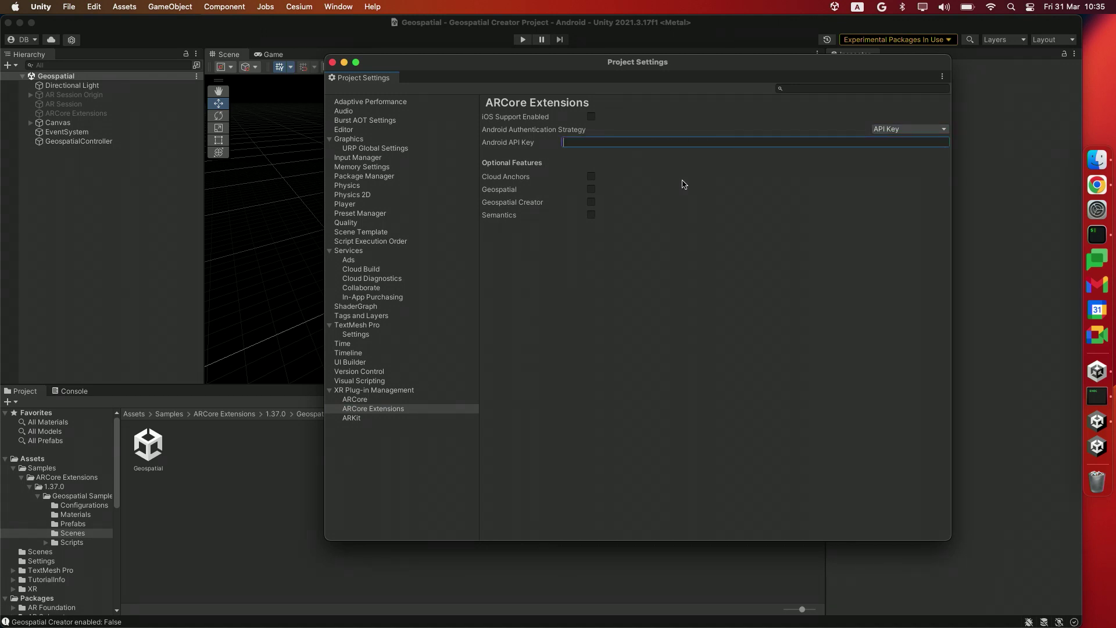
key(super+v)
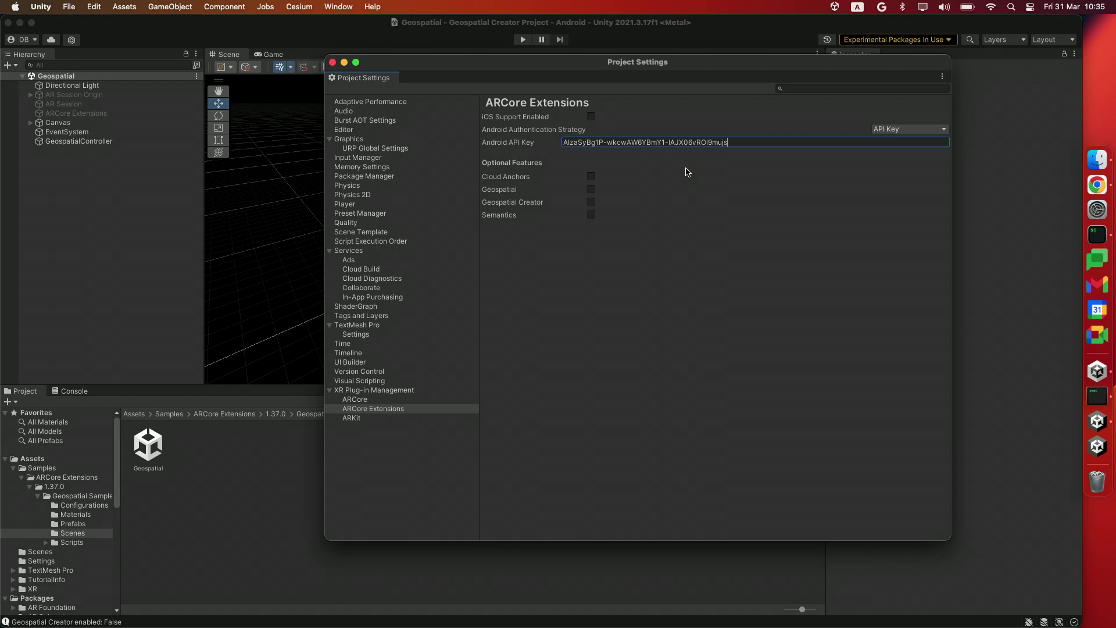
Step: Turn on Geospatial and Geospatial Creator in ARCore Extensions and close Project Settings
click(591, 190)
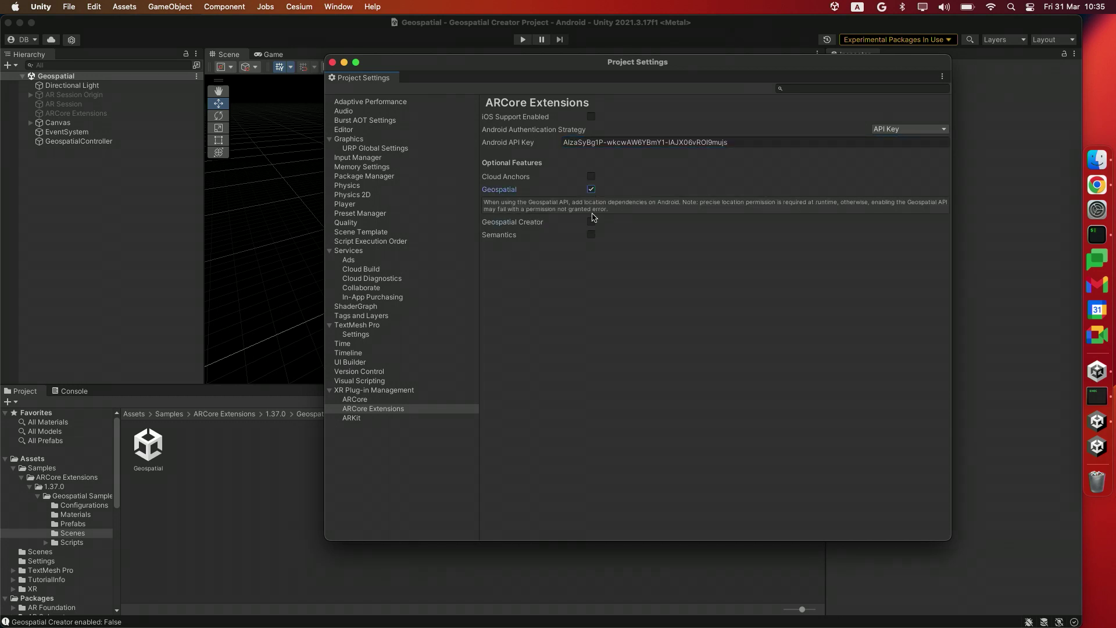
click(591, 222)
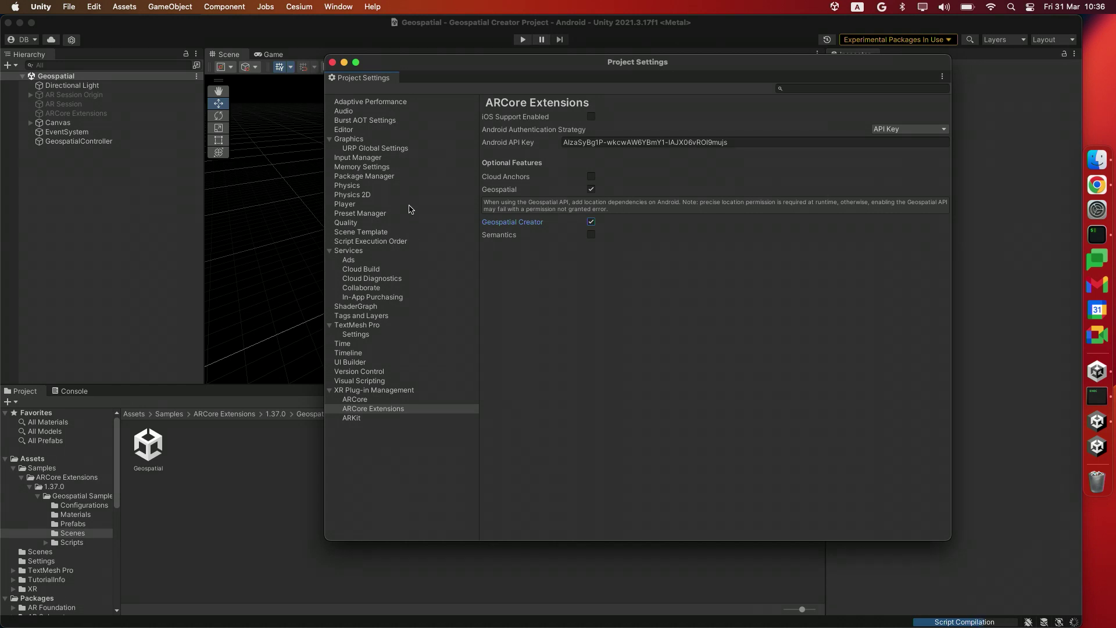
click(332, 62)
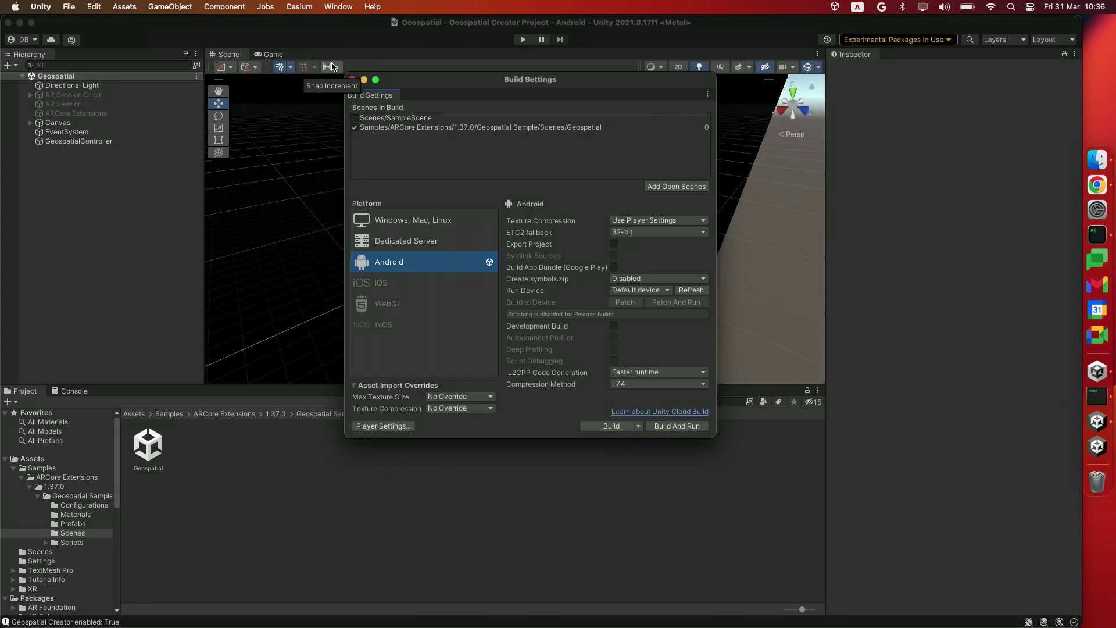
Step: Close Build Settings and add an AR Geospatial Creator Origin to the Hierarchy, keeping its default name
click(352, 80)
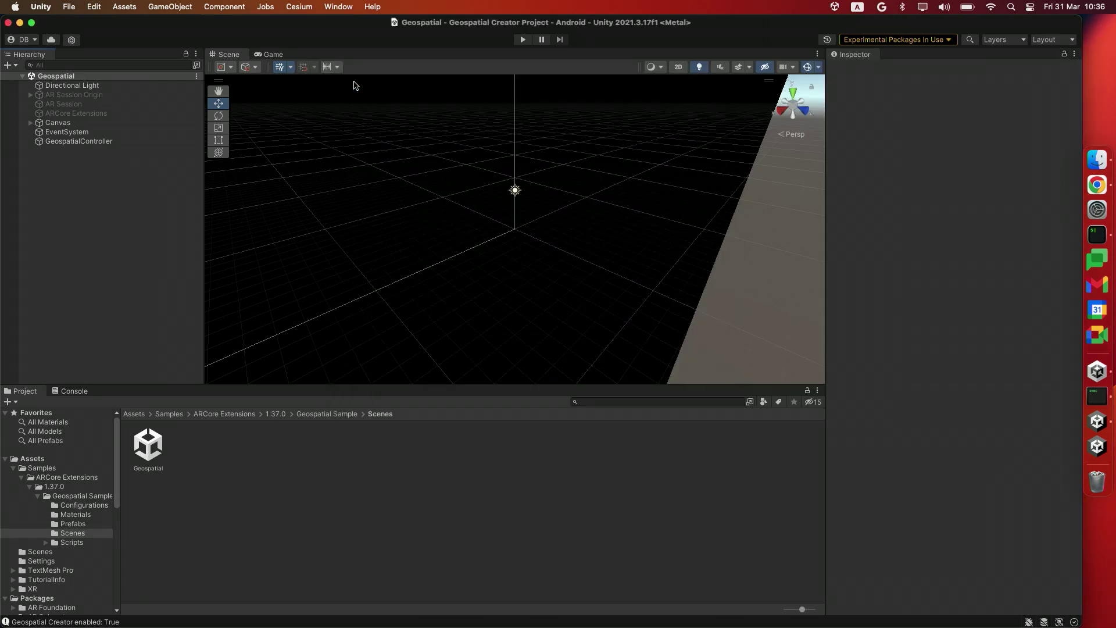
right_click(117, 231)
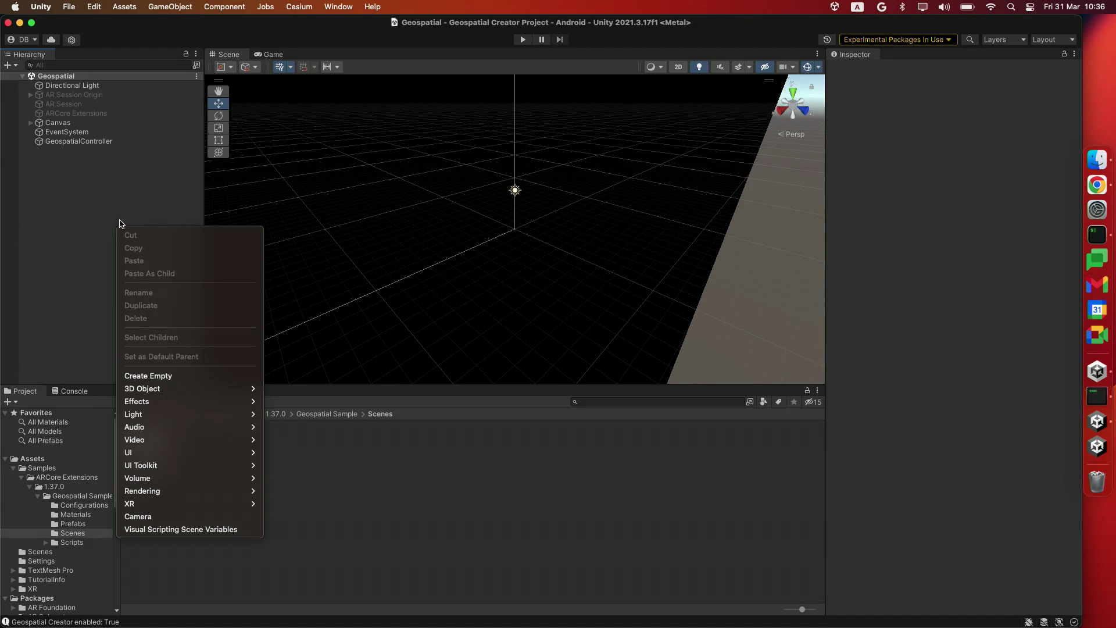
mouse_move(186, 506)
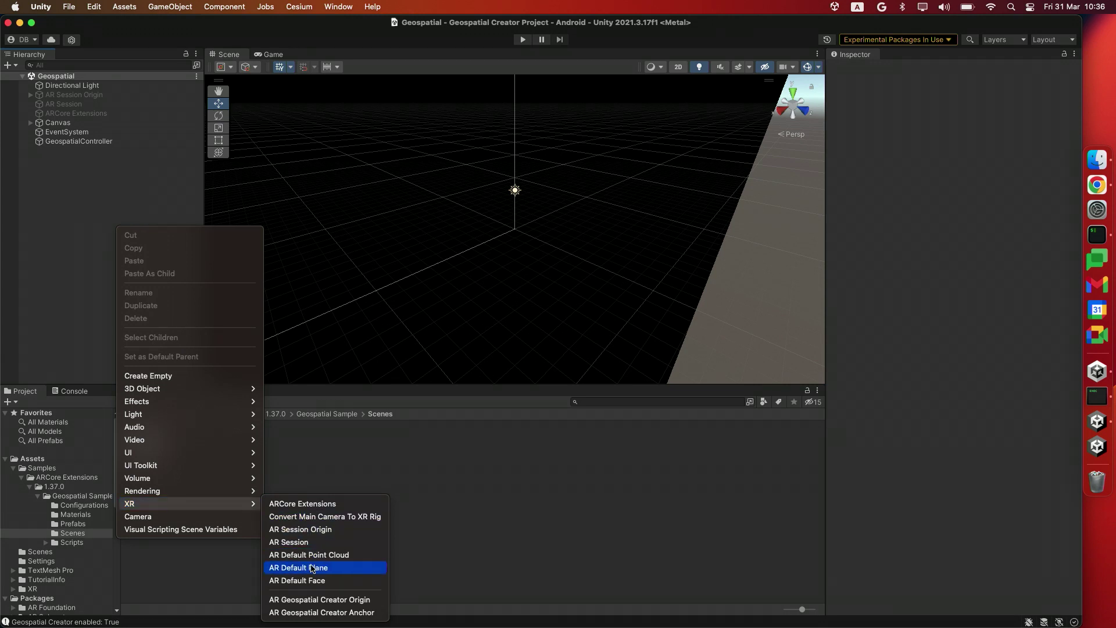
click(341, 603)
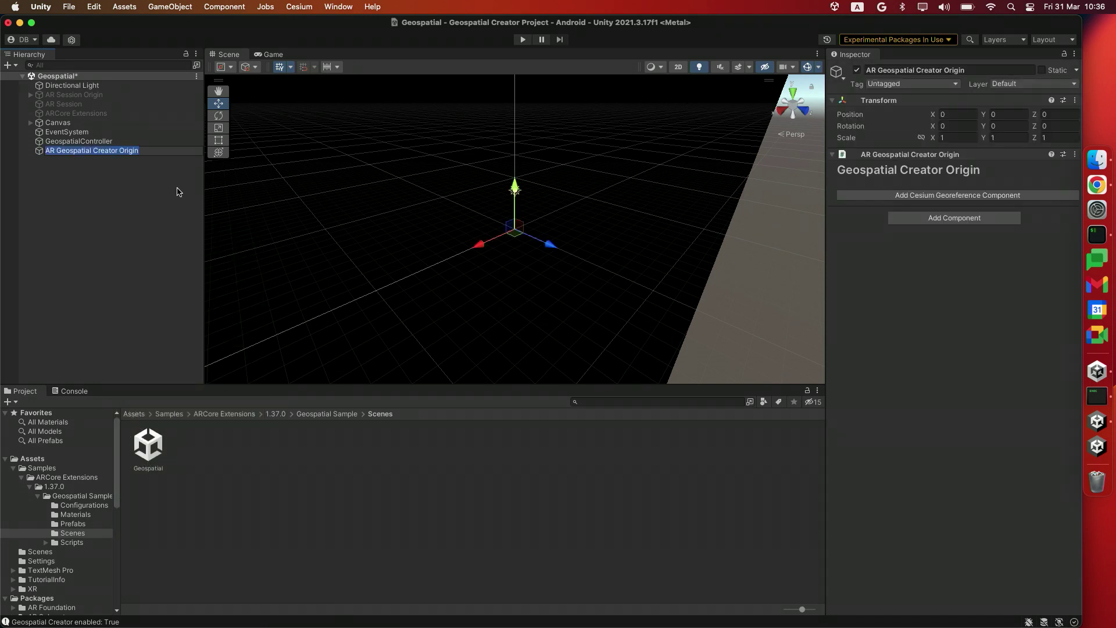
click(899, 279)
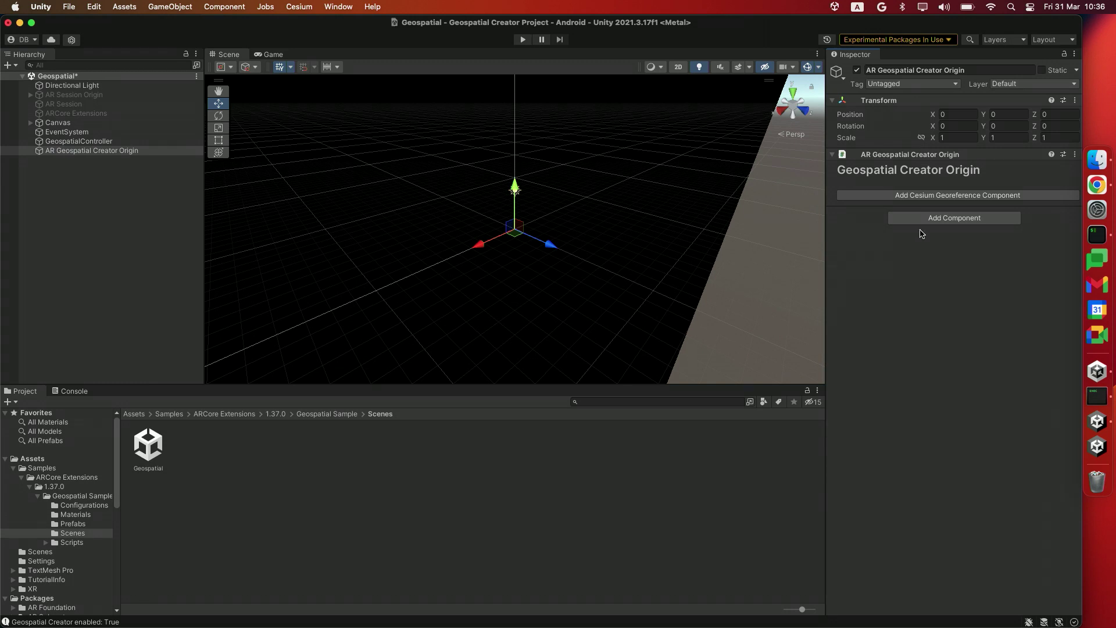
Step: Add a Cesium Georeference to the origin and enter the Google Map Tiles API key so terrain loads
click(957, 198)
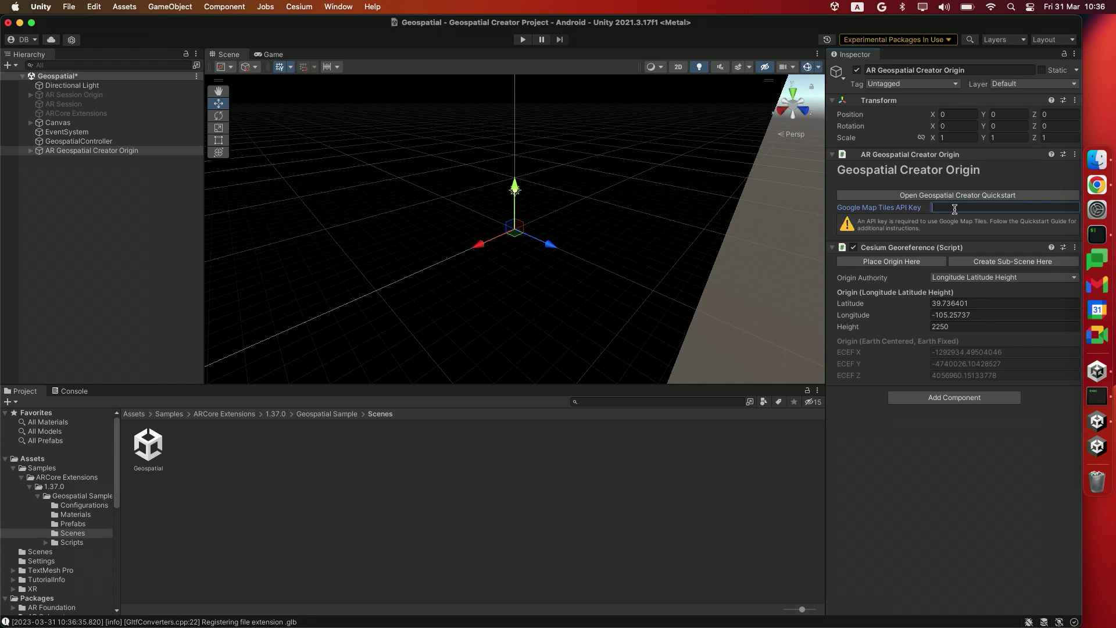
key(super+v)
key(Return)
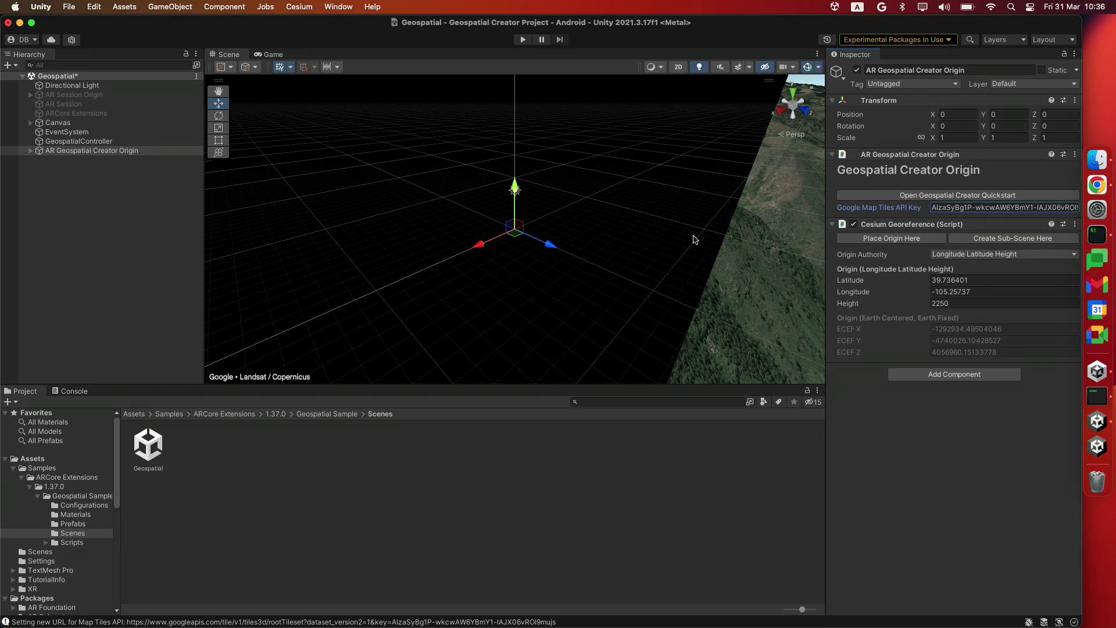
right_drag(677, 235, 790, 38)
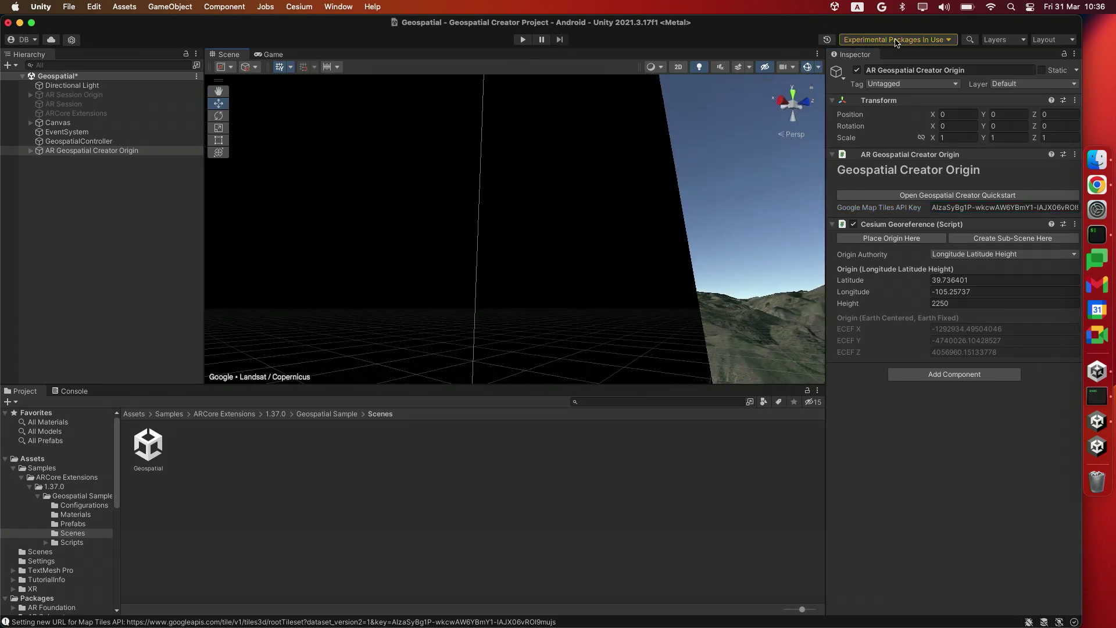
Step: Hide the UI layer in the Scene view and angle the view across the mountain slopes
click(1005, 40)
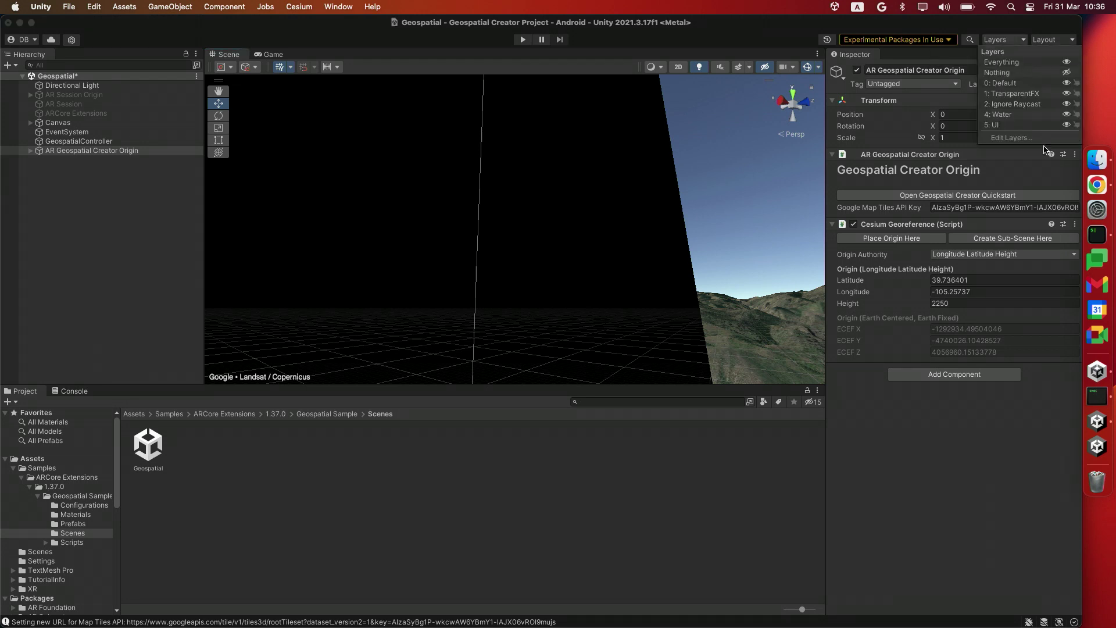
click(1067, 125)
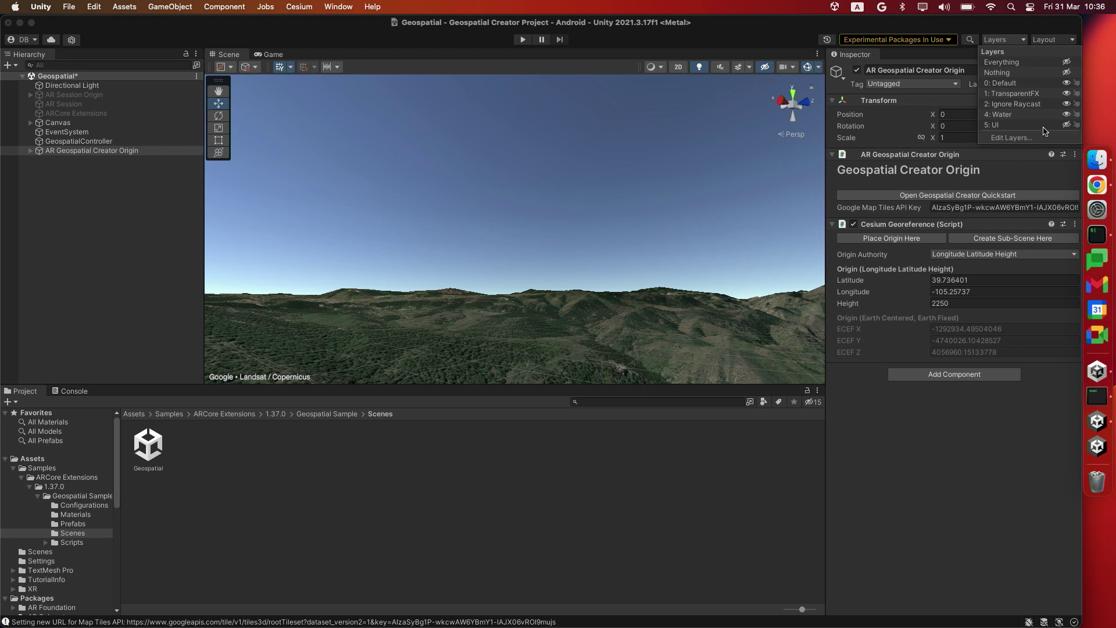
click(954, 435)
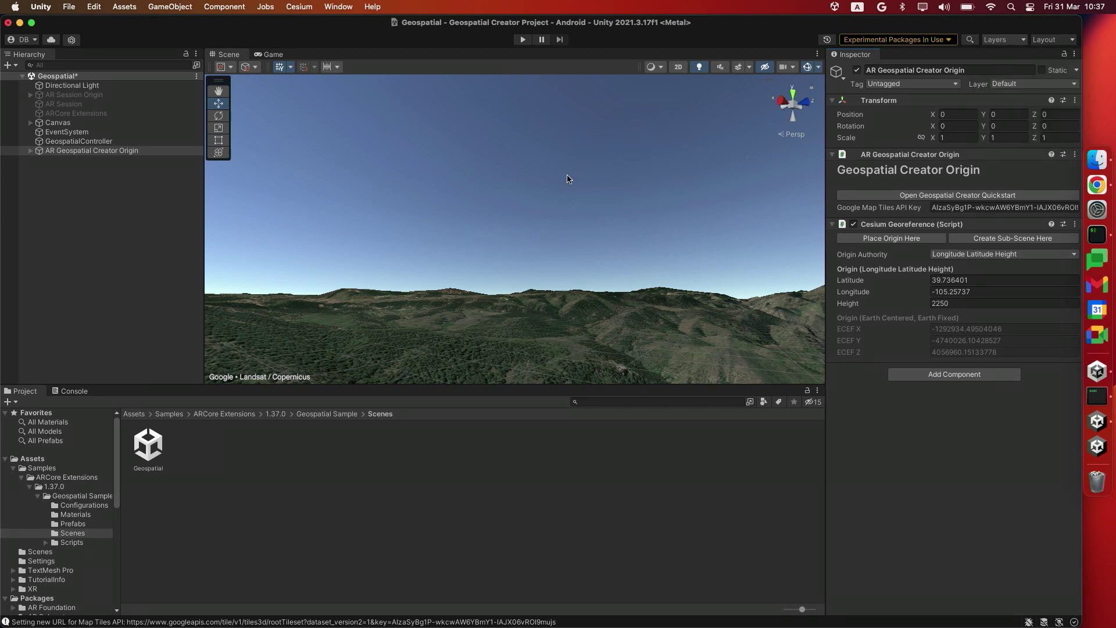
right_drag(566, 181, 645, 302)
right_drag(549, 213, 343, 183)
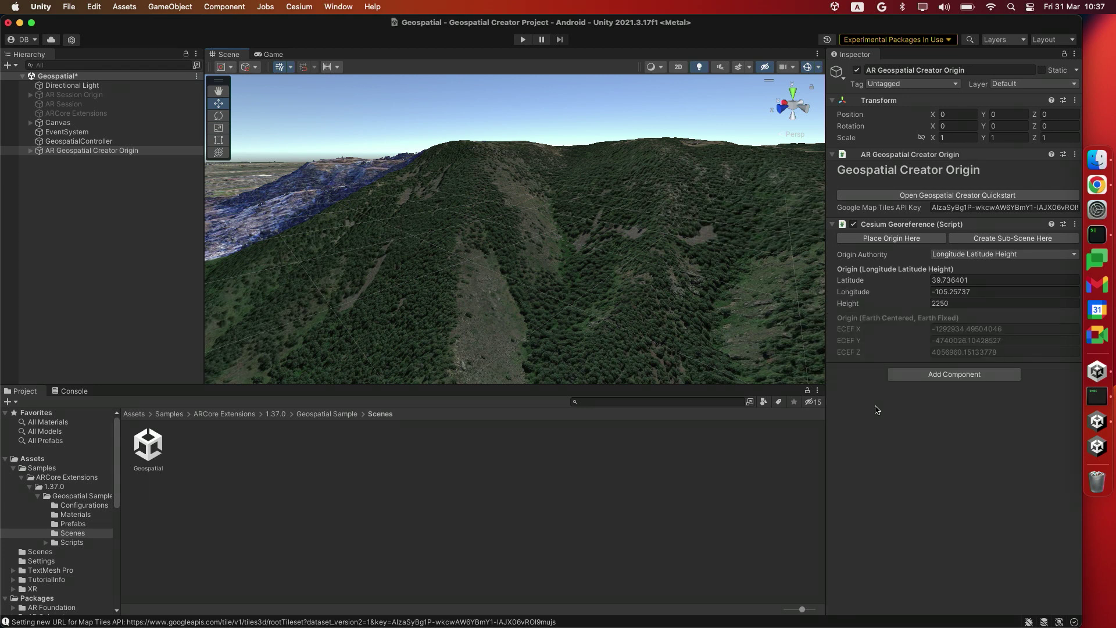
Step: In Google Maps, open the starred Googleplex place and copy the nearby coordinates 37.42189, -122.08353
key(super+Tab)
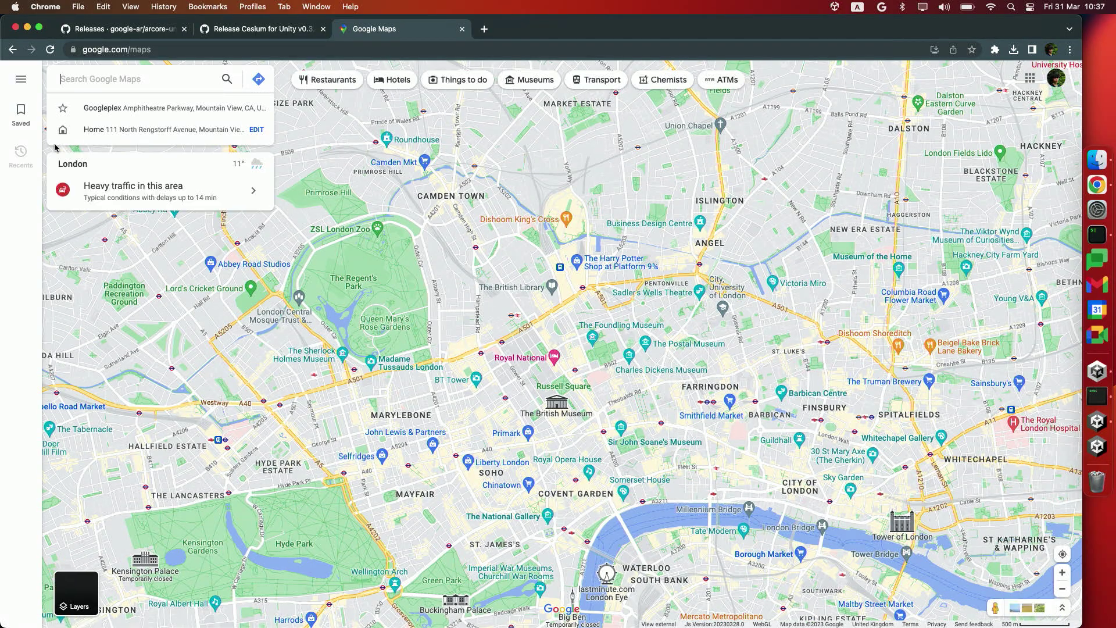
click(23, 125)
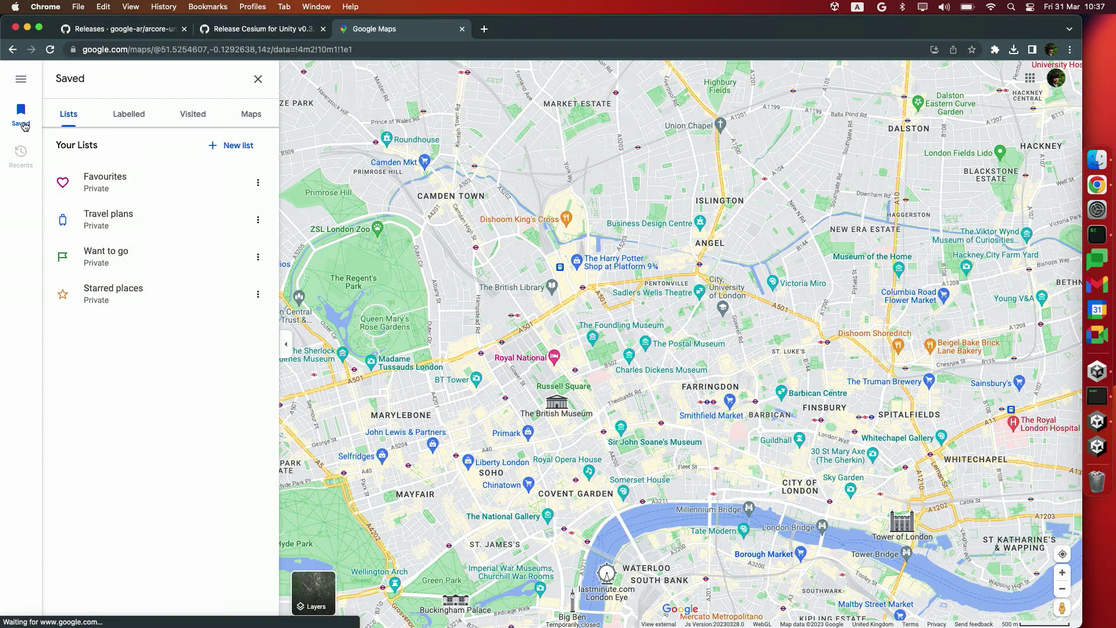
click(183, 307)
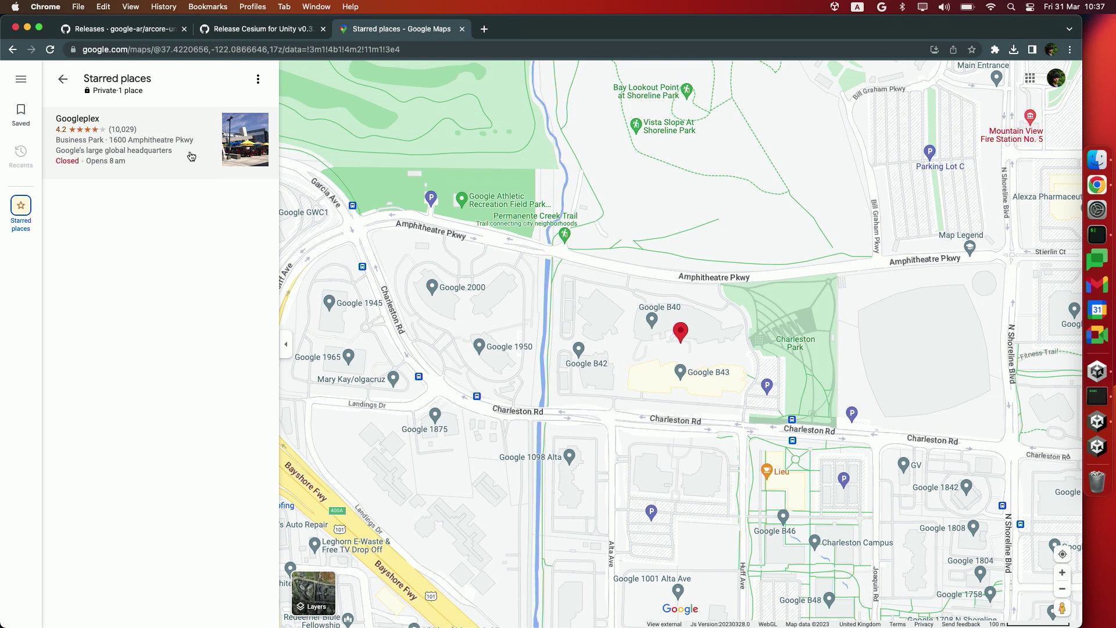
click(191, 157)
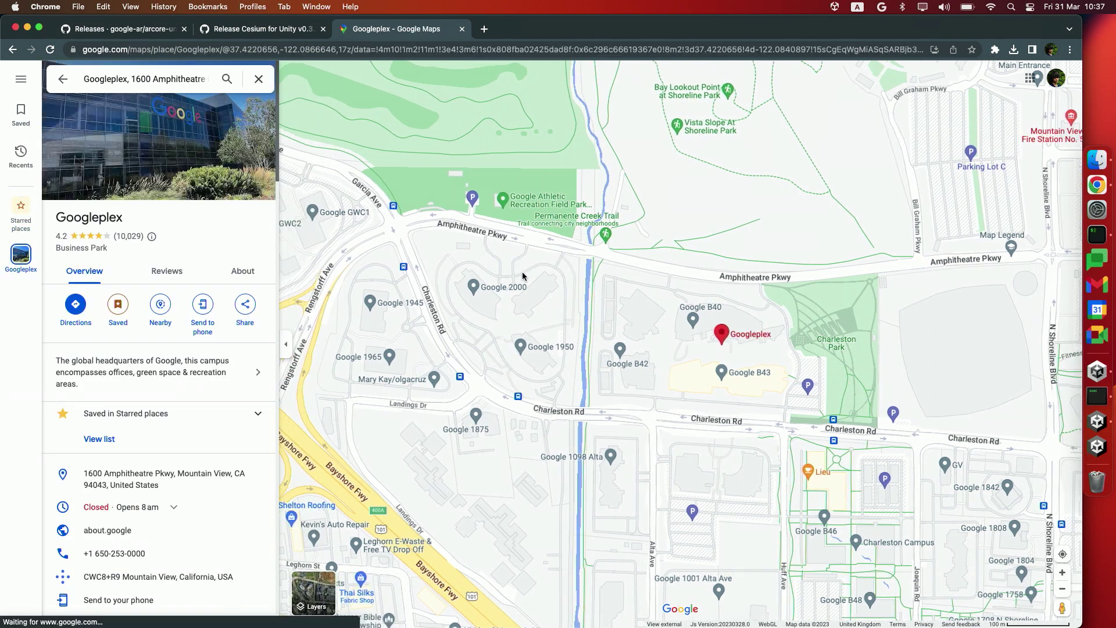
drag(822, 348, 755, 325)
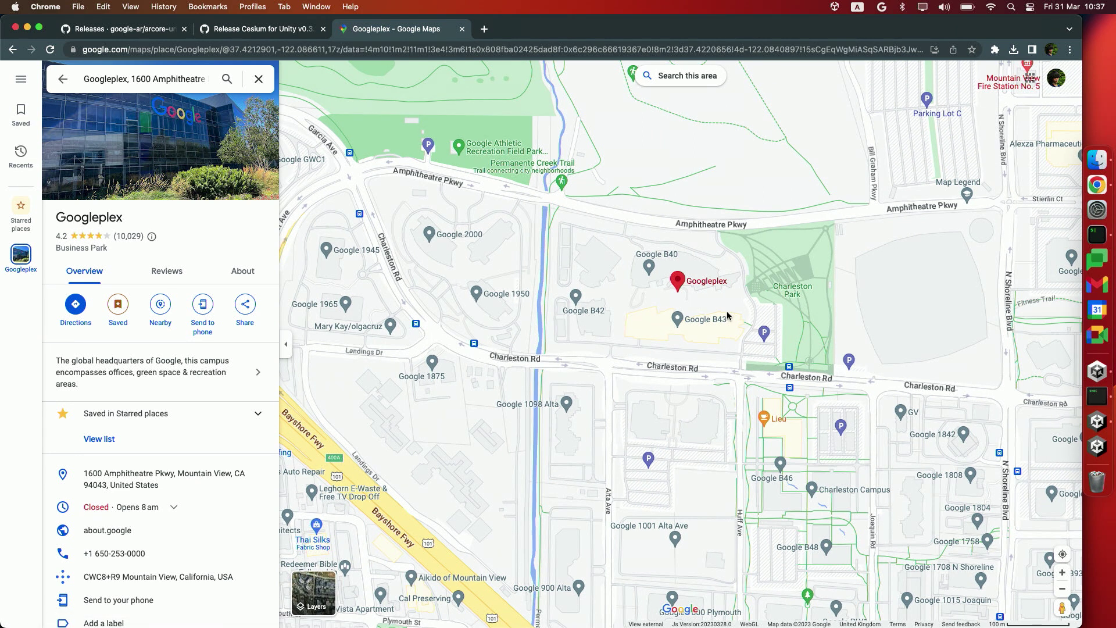
right_click(708, 306)
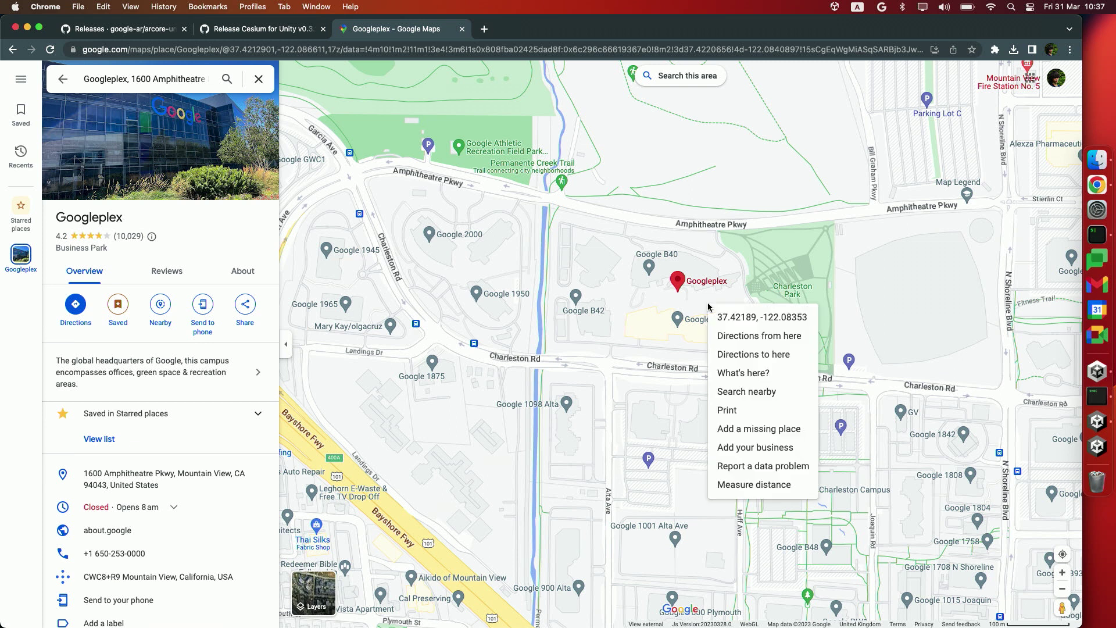
click(766, 319)
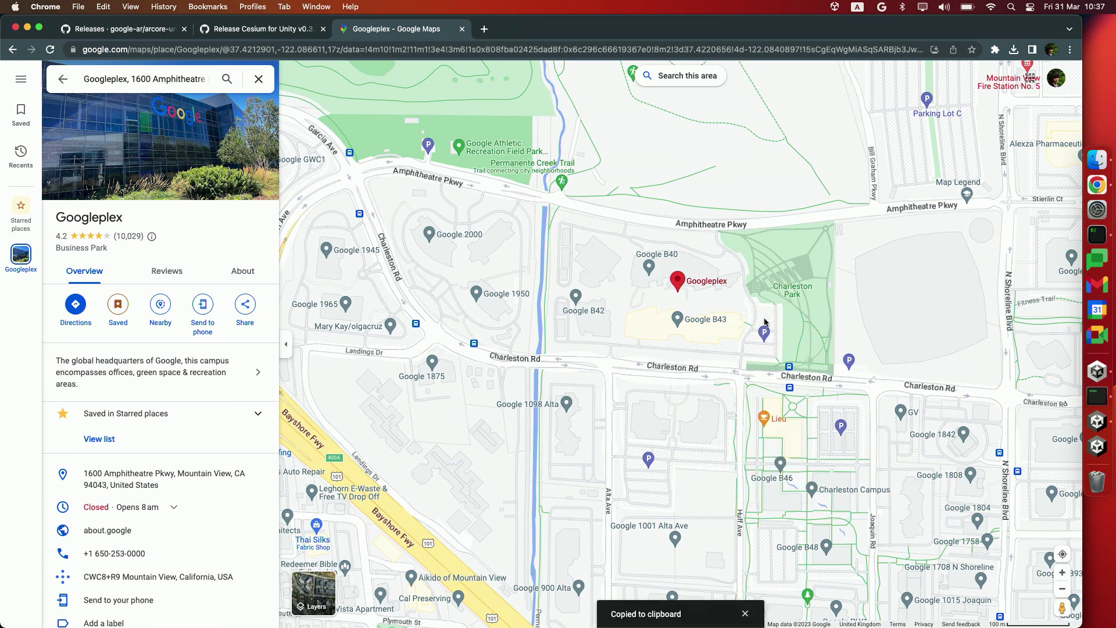
key(ctrl+Right)
key(ctrl+Right)
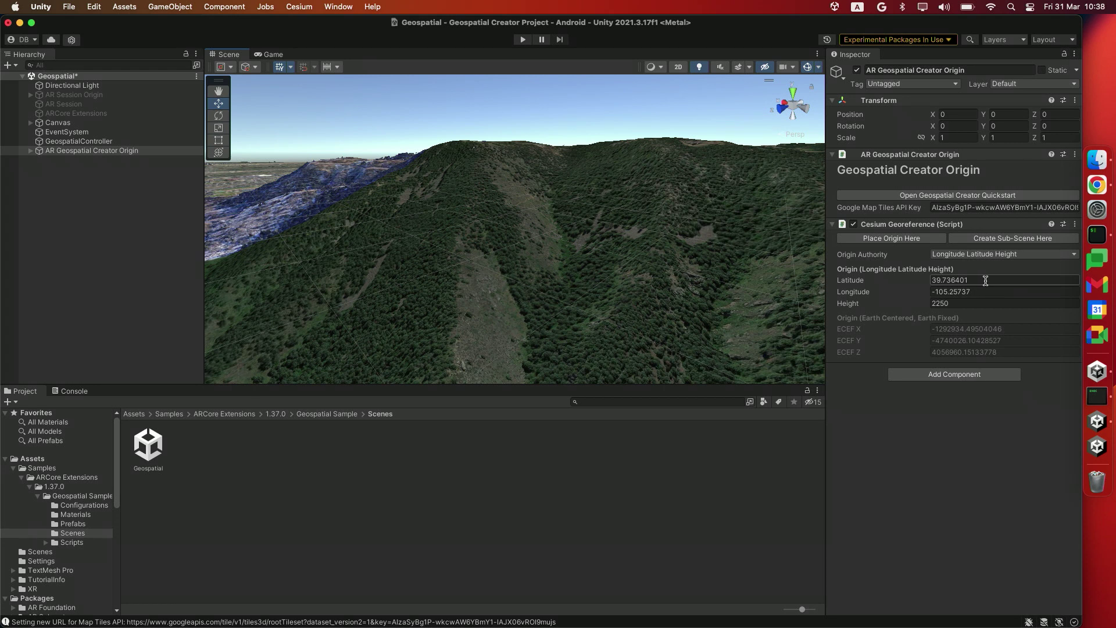
Step: Set the Cesium Georeference to latitude 37.4218865298973, longitude -122.083531789613 and height 0
click(966, 280)
key(super+v)
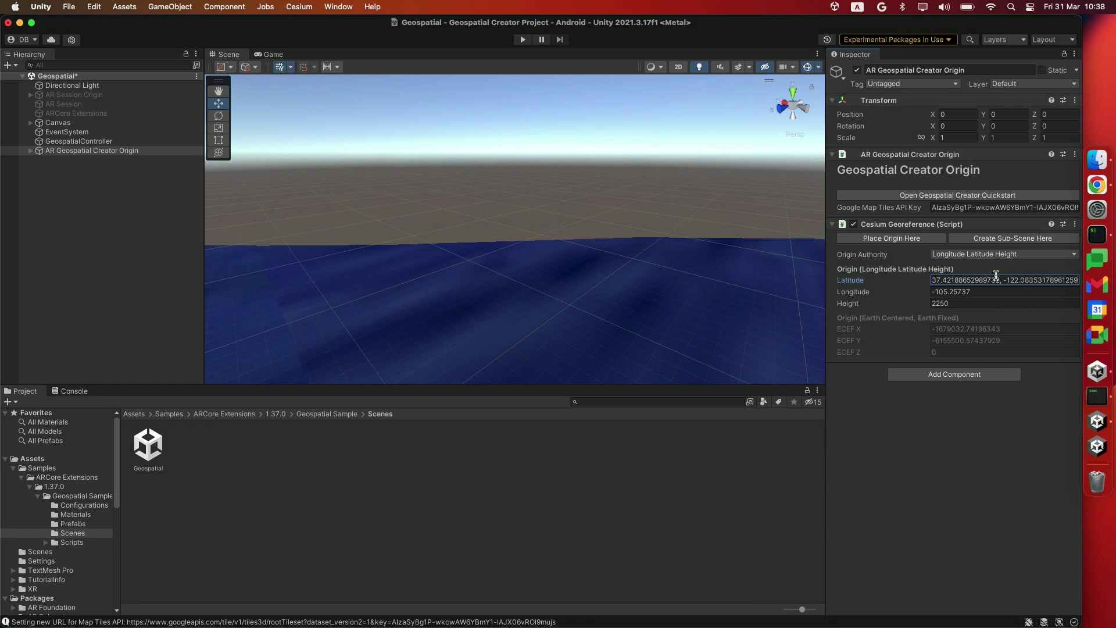
drag(1001, 280, 1078, 279)
key(BackSpace)
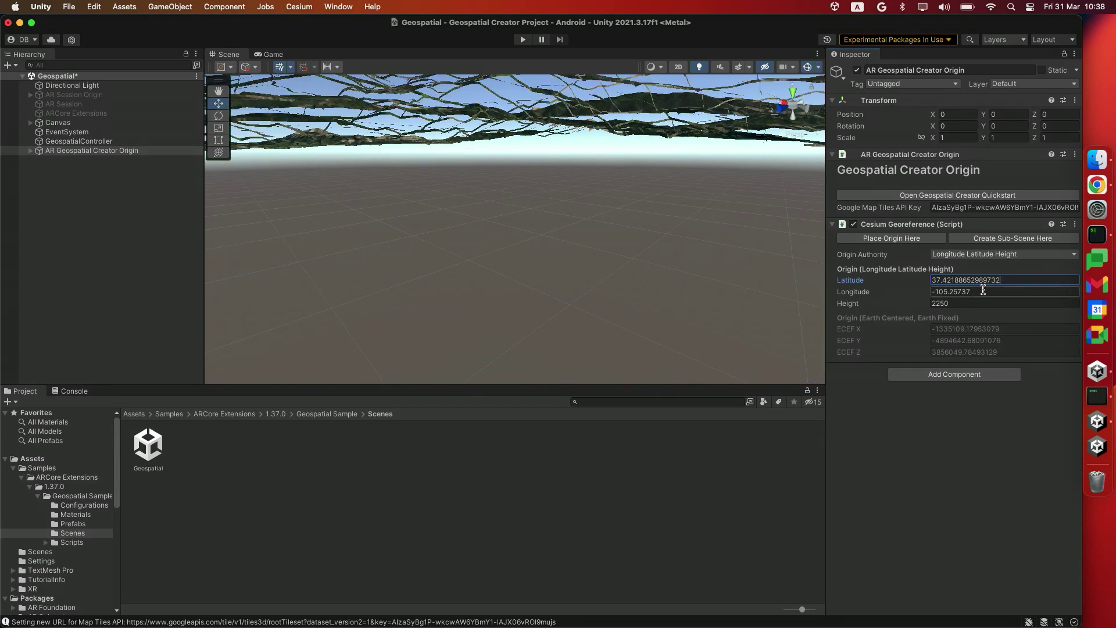
click(983, 290)
key(super+v)
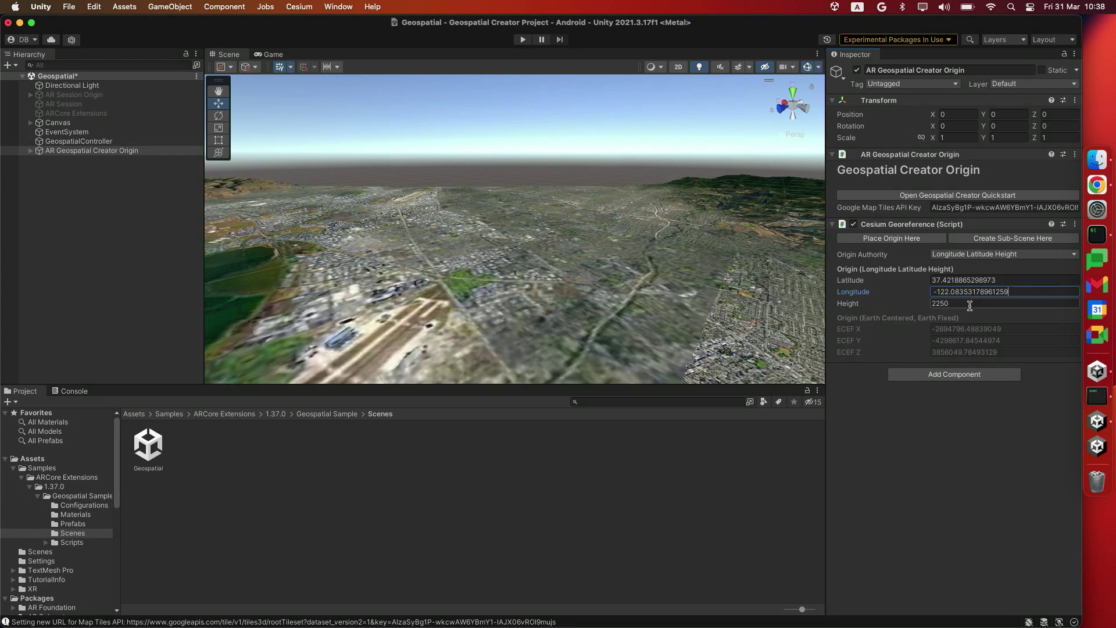
click(970, 303)
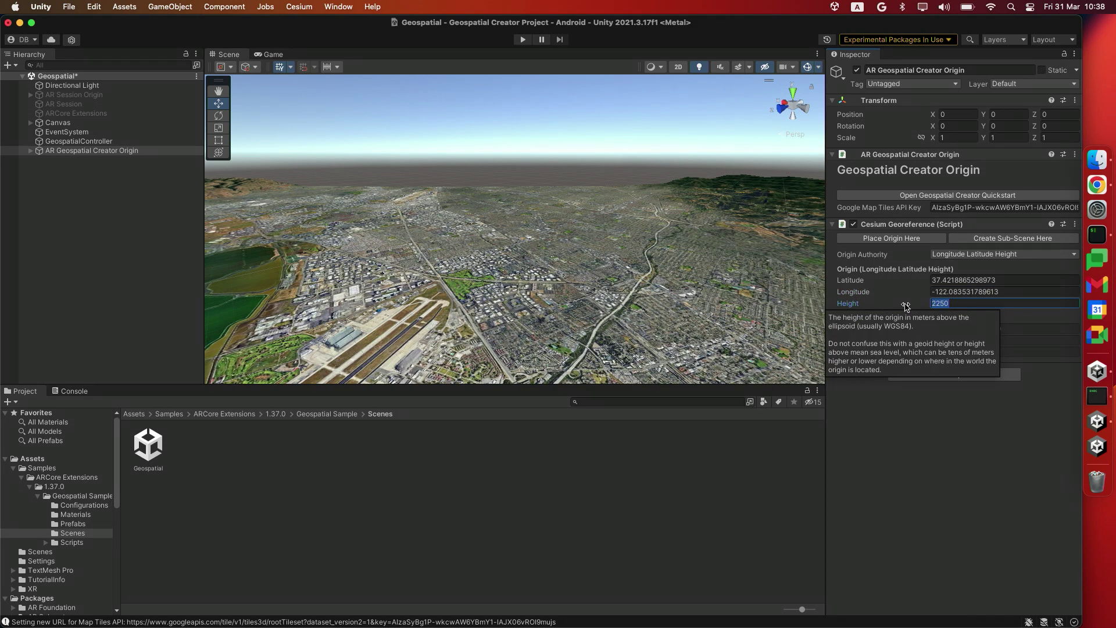
text(0)
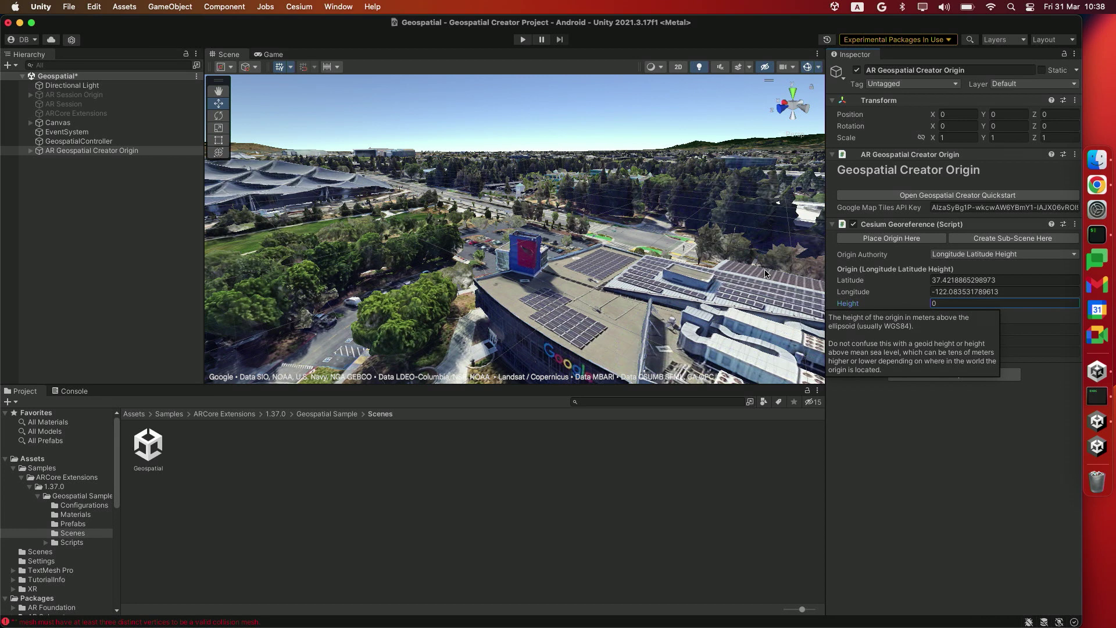
Step: Orbit and fly the Scene view down to the garden paths beside the Google building, then deselect everything
right_drag(634, 254, 502, 332)
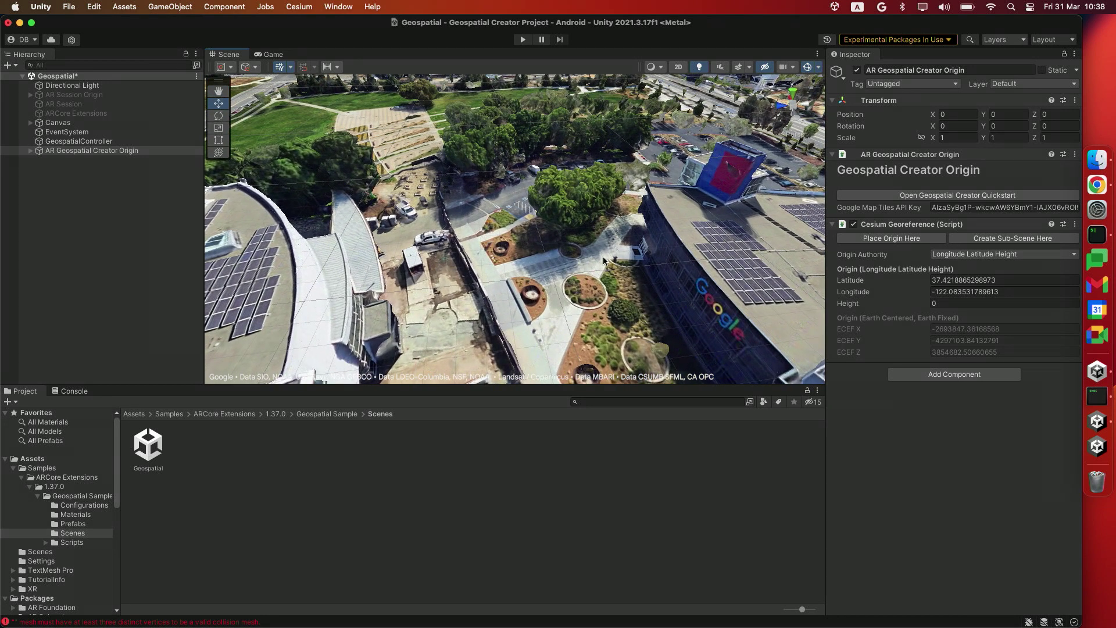
right_drag(604, 261, 587, 279)
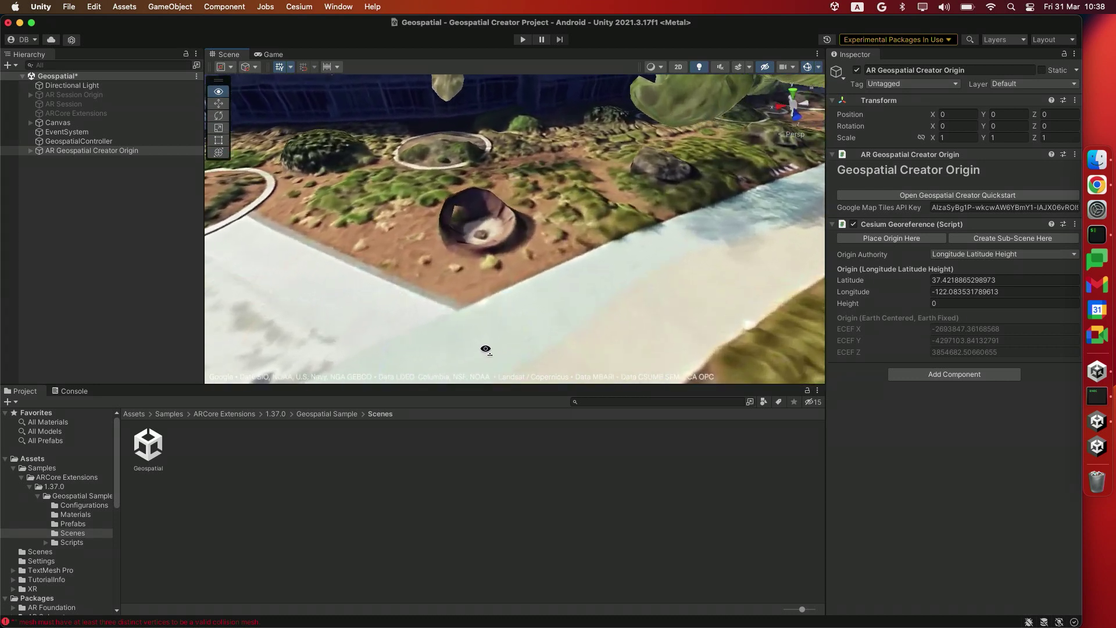
right_drag(486, 349, 610, 353)
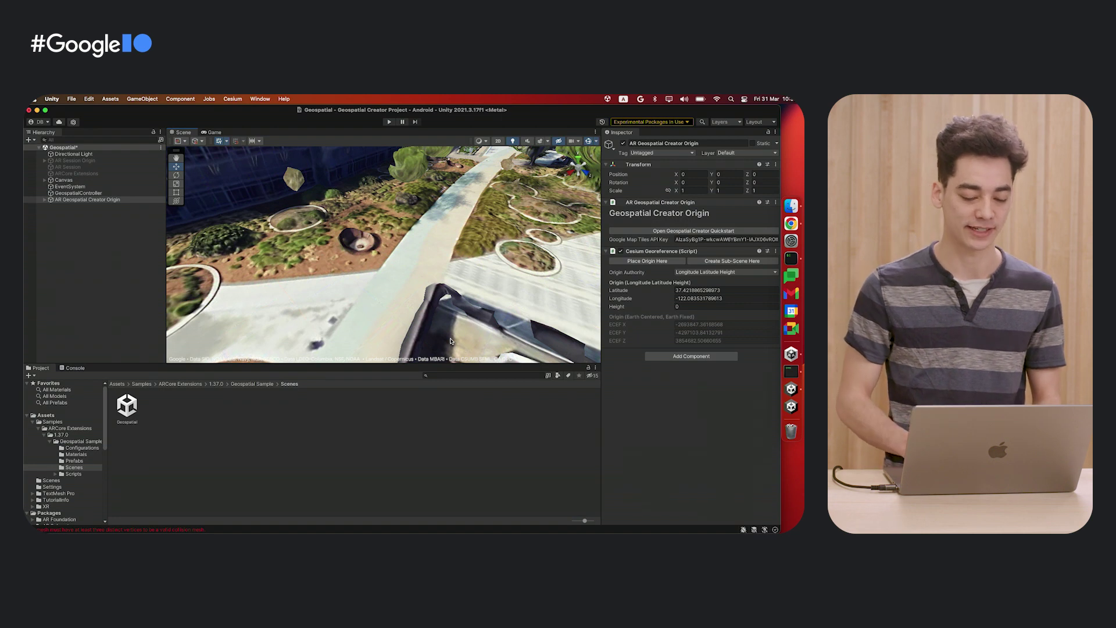
click(401, 434)
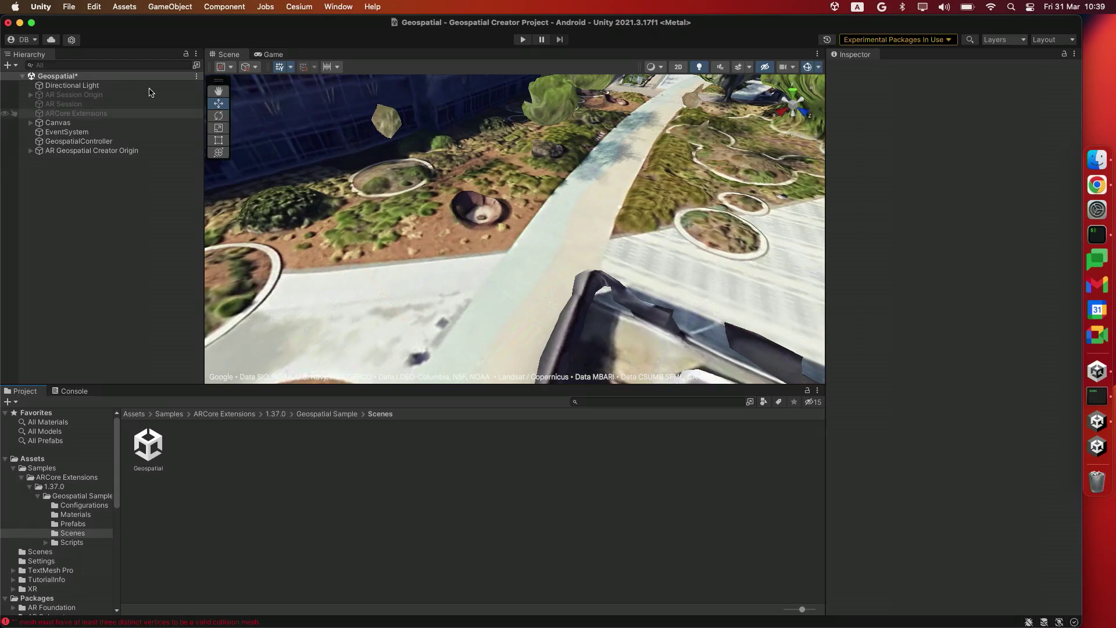
Step: Import all files of Tiger Asset.unitypackage as a custom package
click(68, 6)
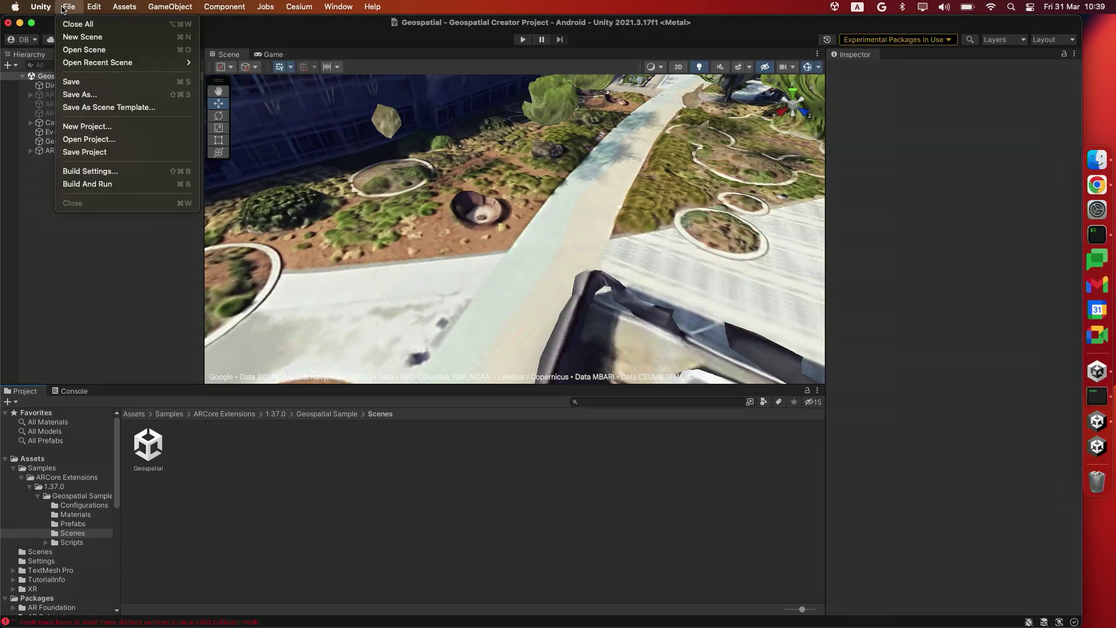
mouse_move(124, 8)
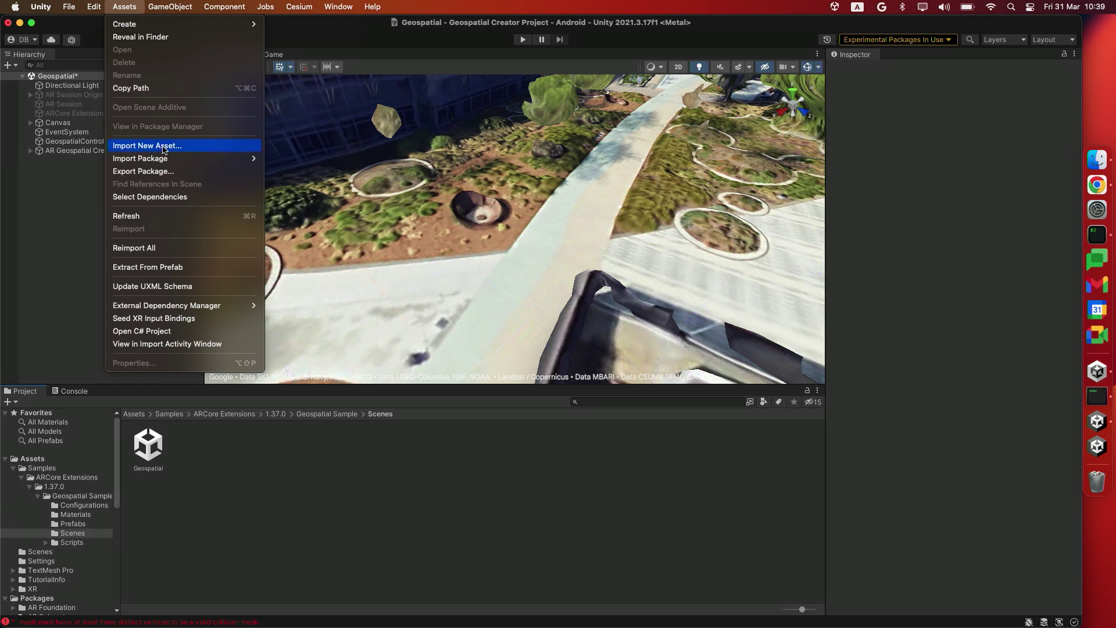
mouse_move(164, 162)
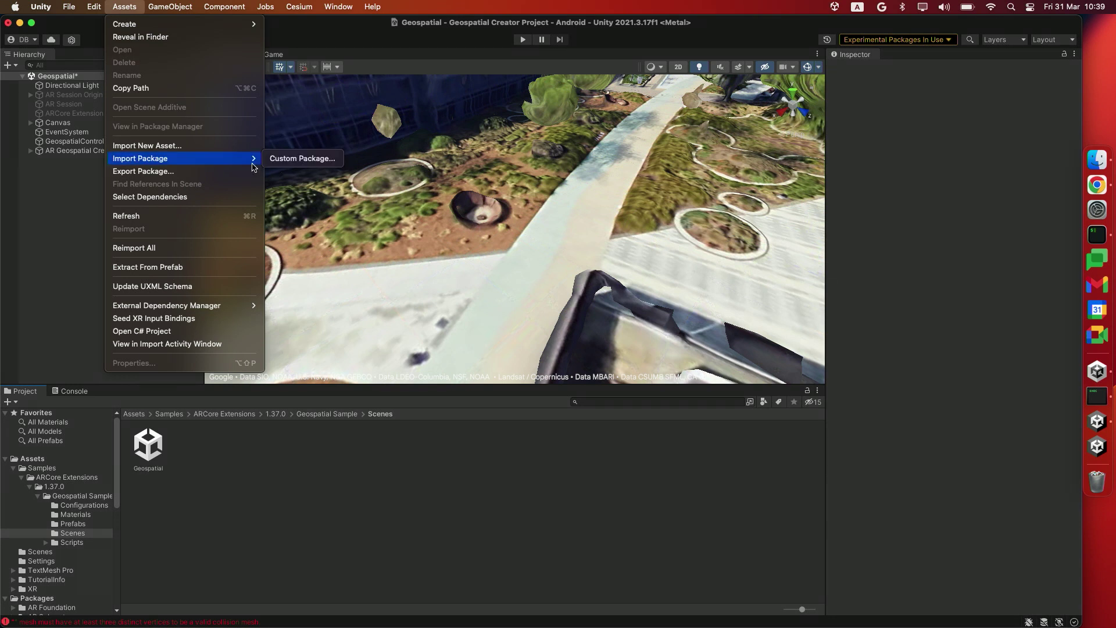
click(292, 158)
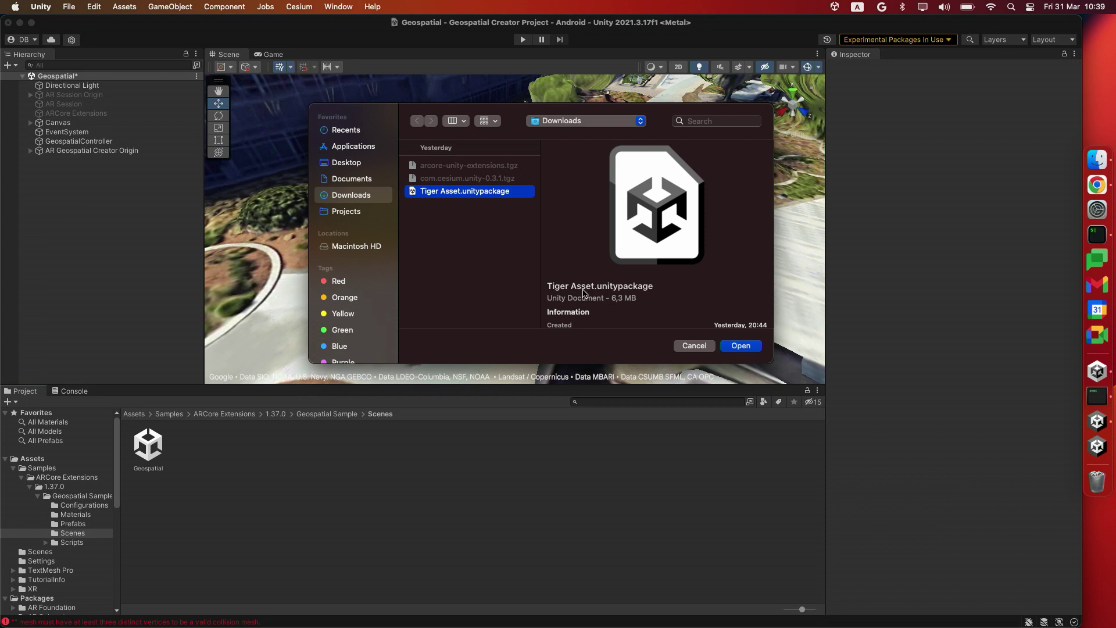
click(733, 347)
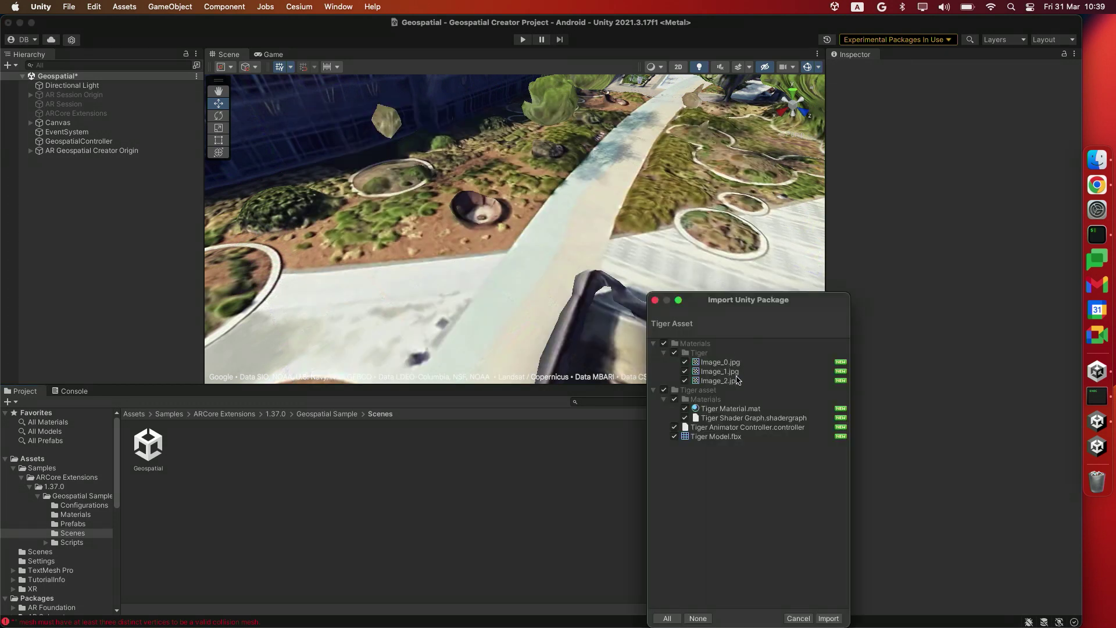
click(828, 618)
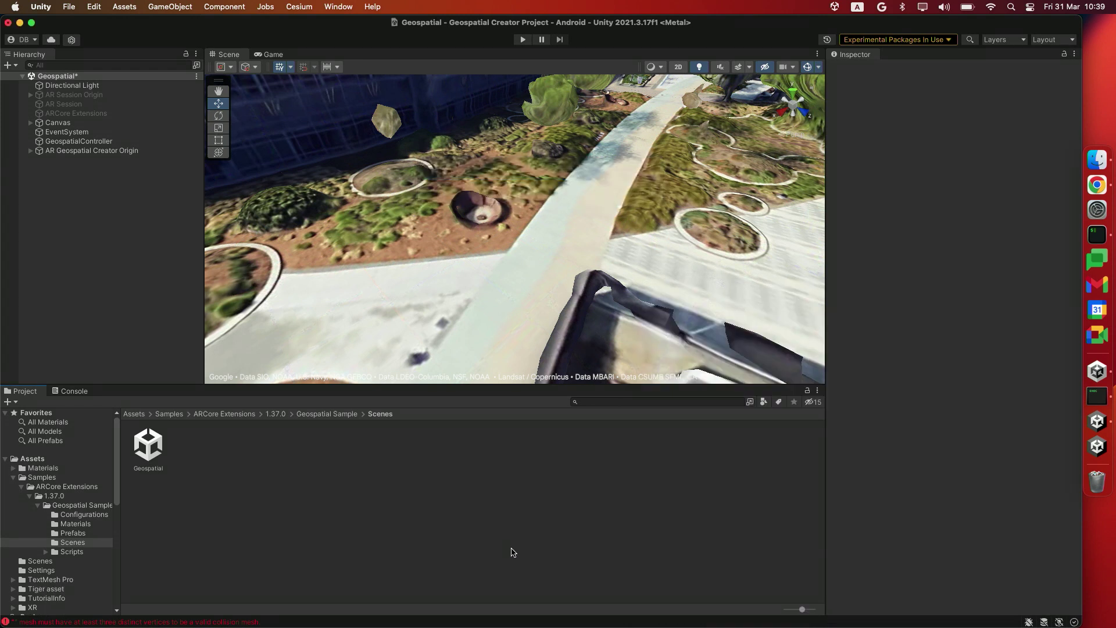
Step: Drag Tiger Model.fbx from Assets > Tiger asset onto the garden path in the Scene view
click(51, 461)
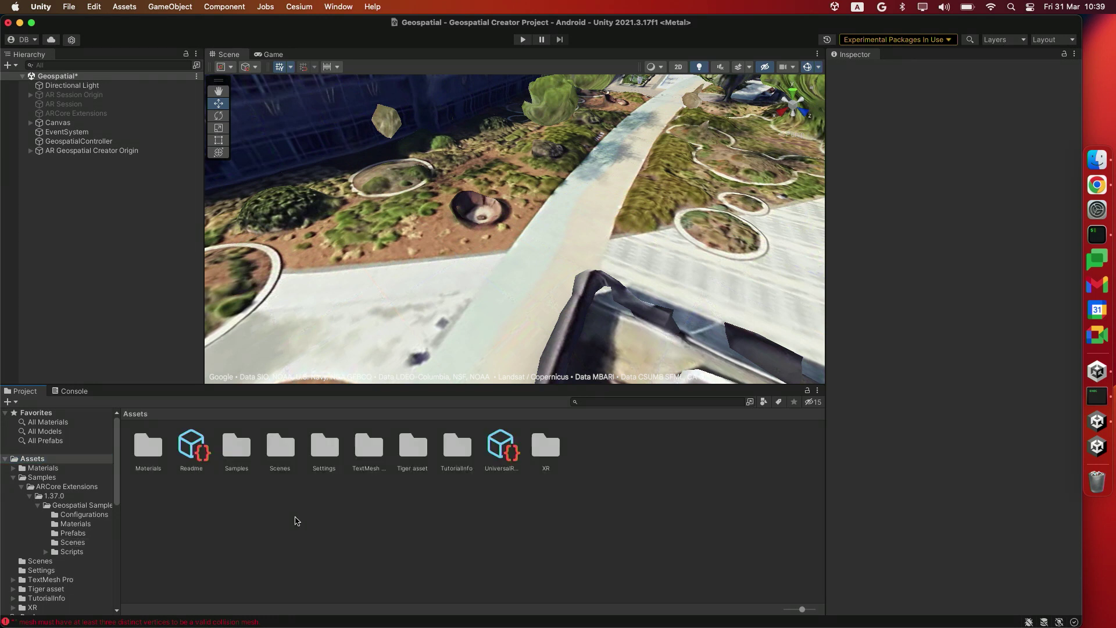
double_click(420, 450)
click(411, 472)
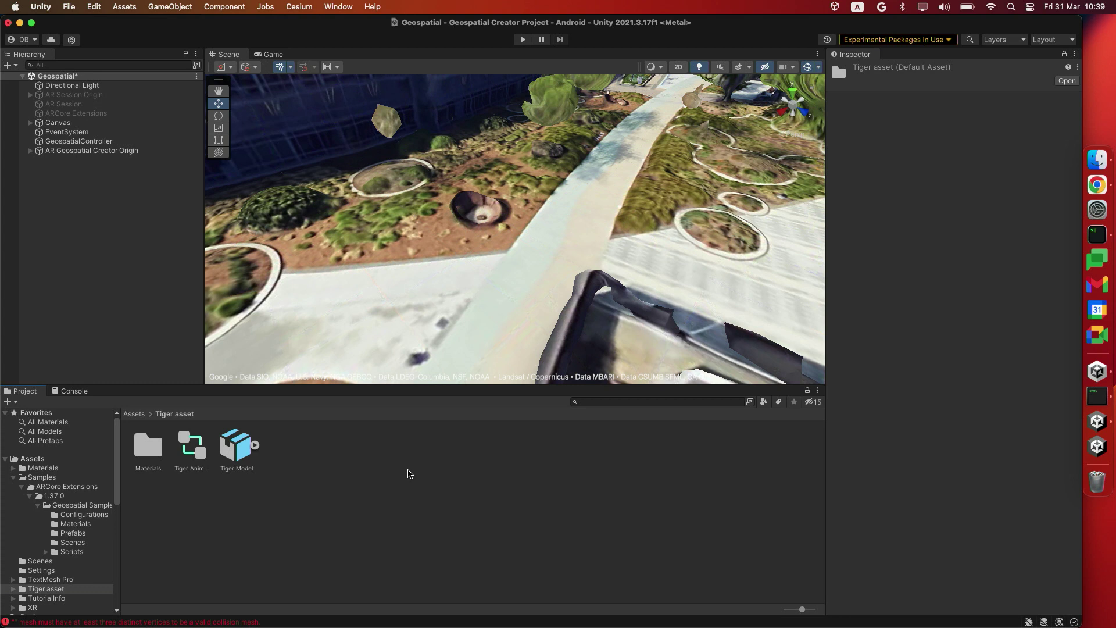
click(240, 457)
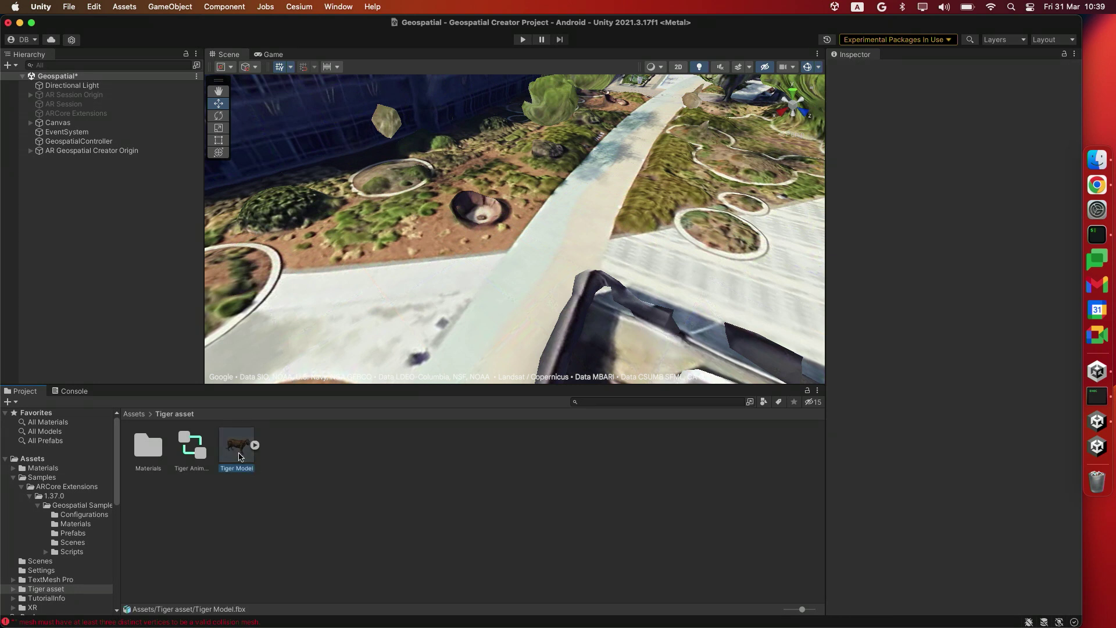
drag(240, 457, 501, 251)
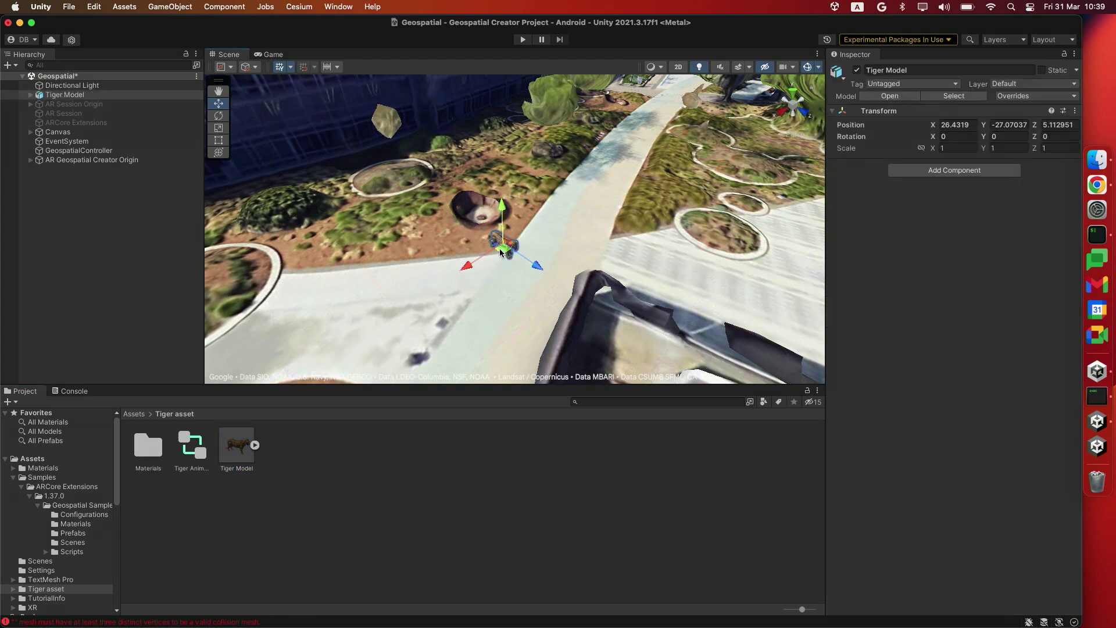
Step: Move the Tiger Model onto the dirt beside the crater (26.1, -26.93, 3.28) and switch to the Scale Tool
click(503, 293)
alt+drag(503, 293, 529, 279)
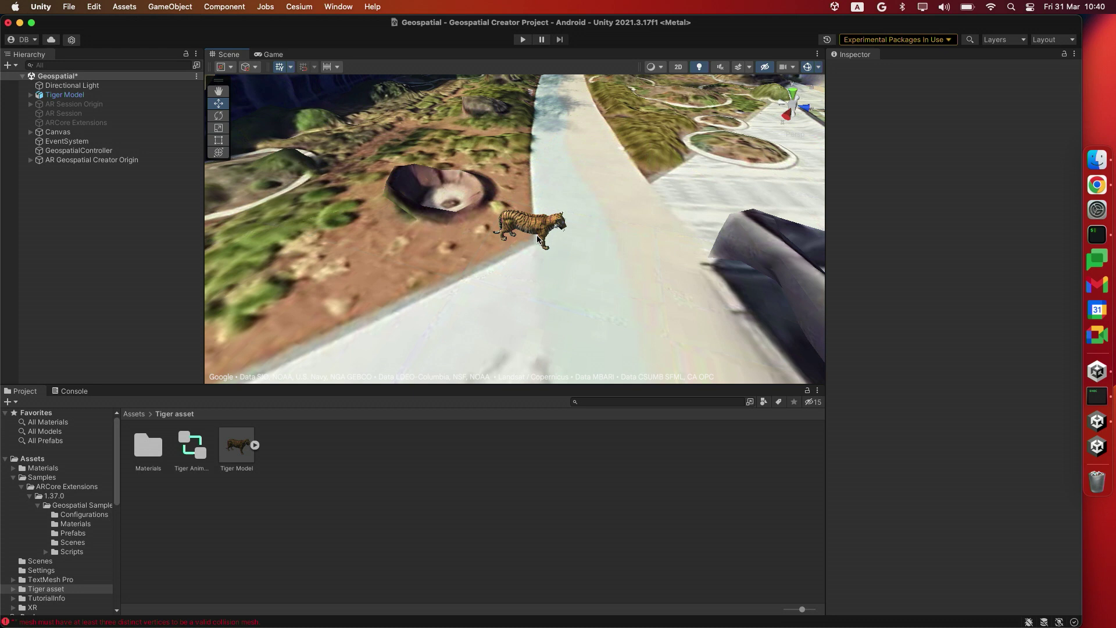
click(531, 233)
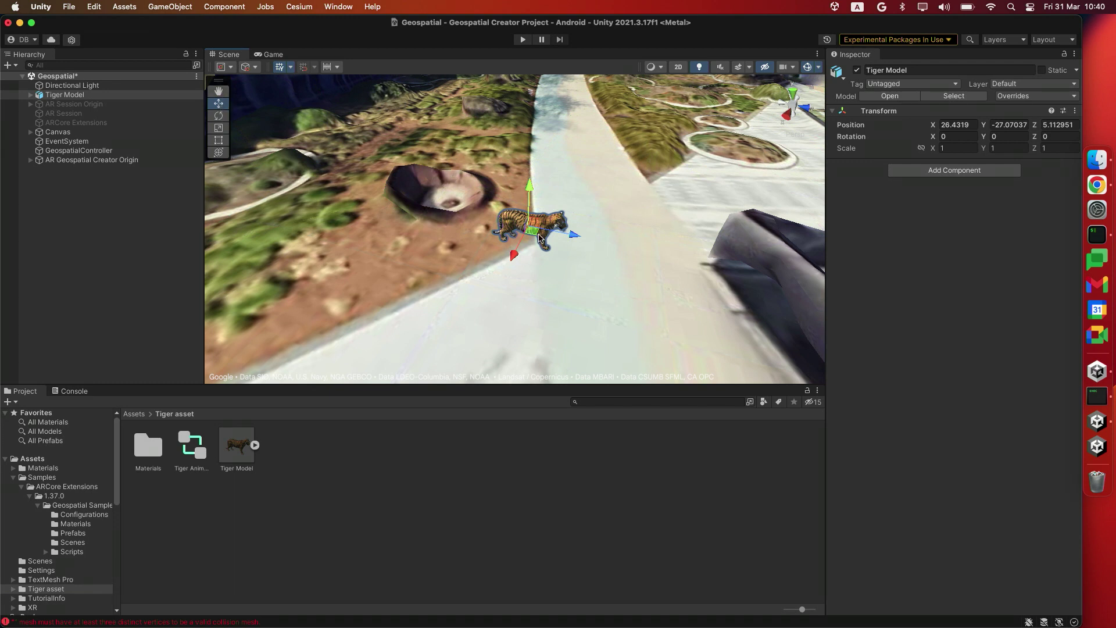
drag(513, 234, 478, 220)
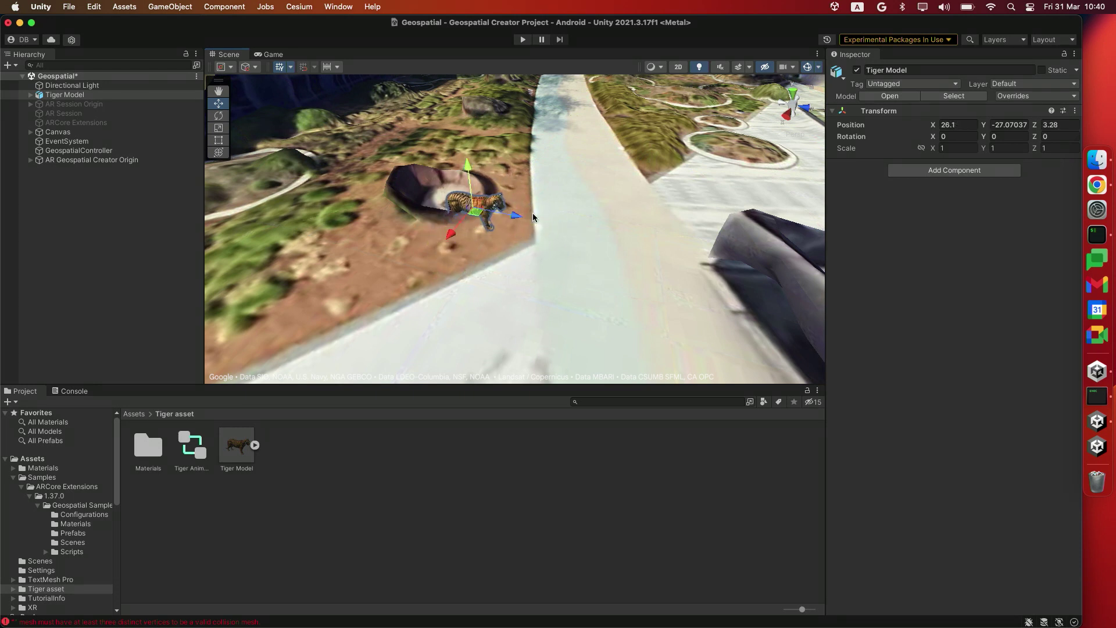
right_drag(478, 219, 544, 189)
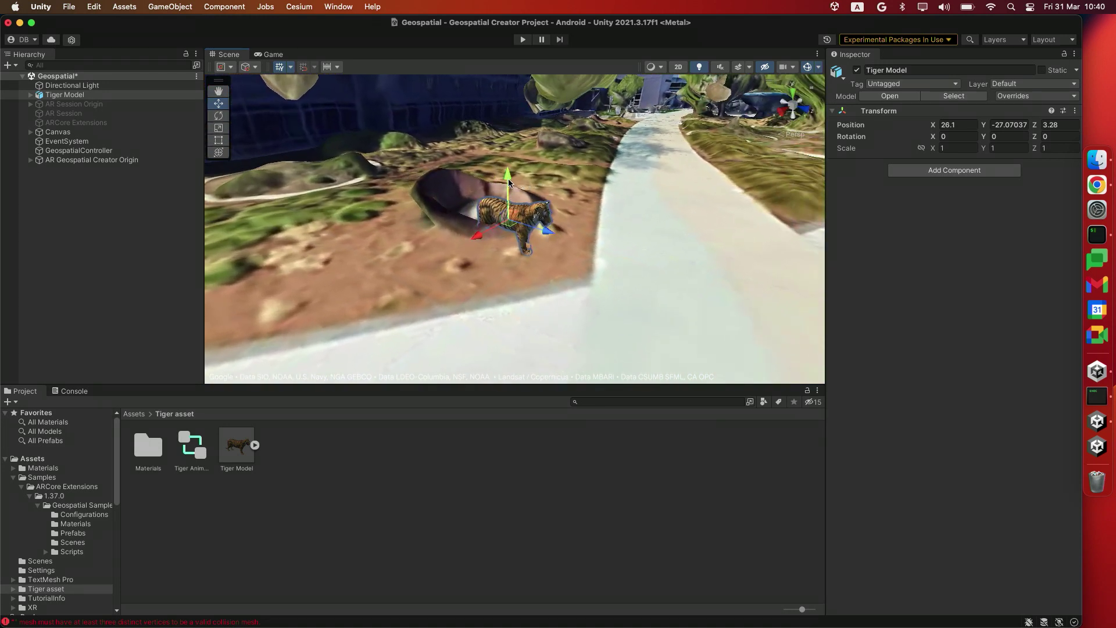
drag(508, 183, 508, 177)
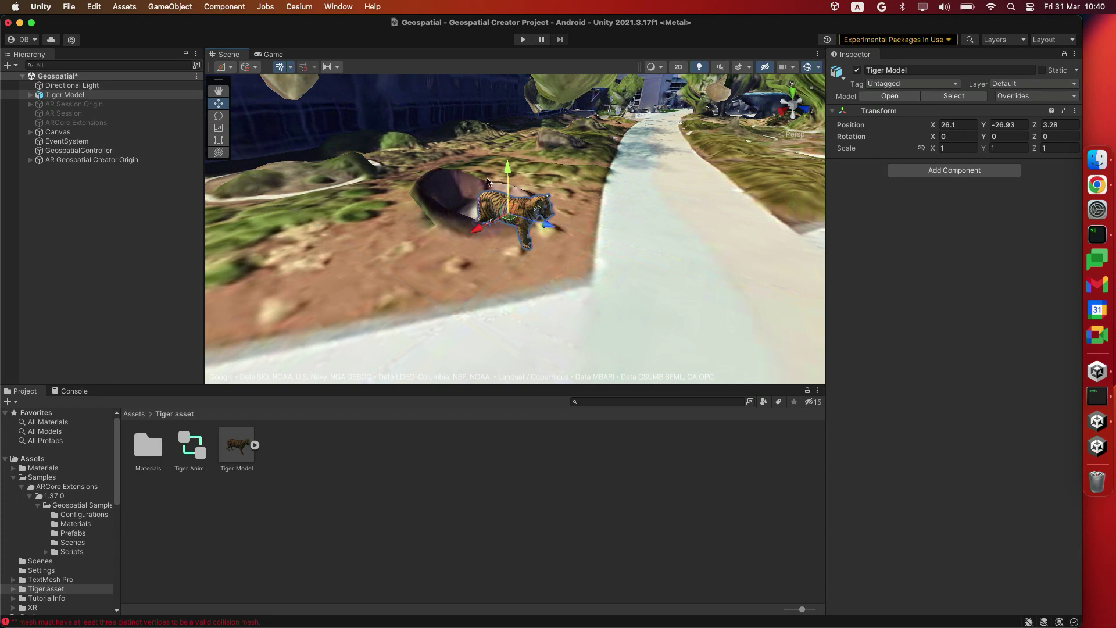
click(218, 128)
Step: Scale the tiger up evenly to about 2.19 and raise it onto the ground
drag(509, 216, 564, 179)
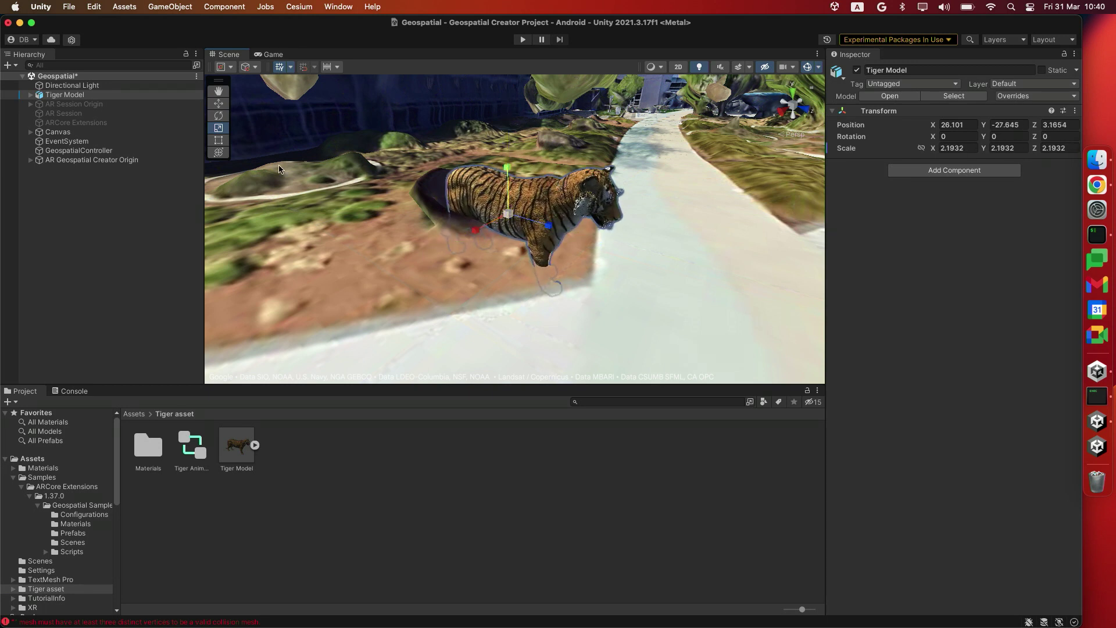
click(219, 104)
click(218, 105)
drag(508, 181, 509, 144)
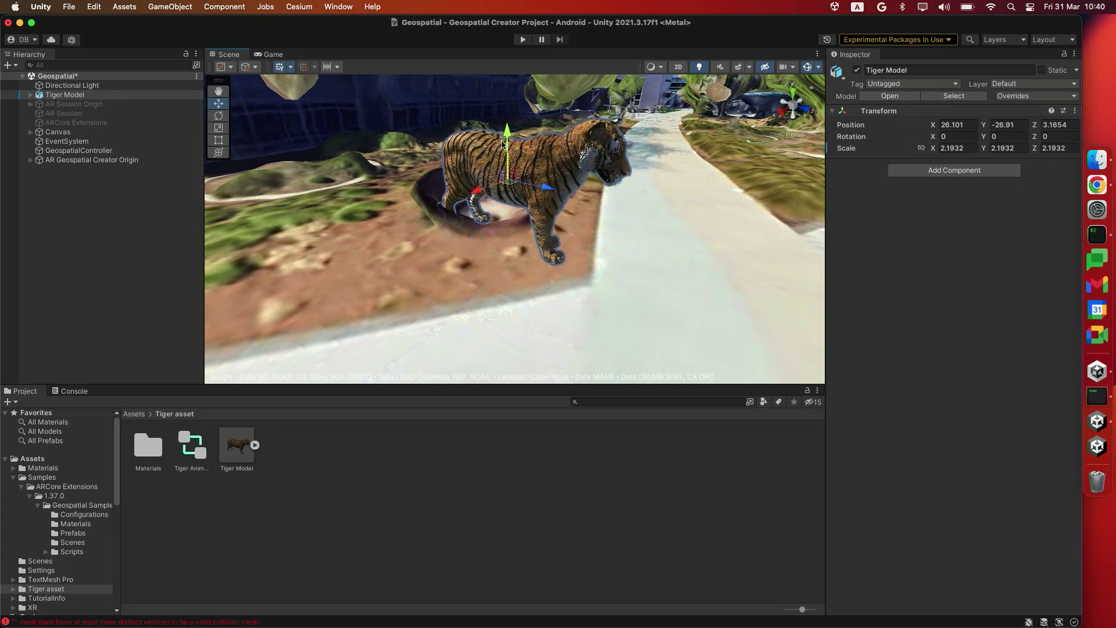
Step: Turn the tiger about 19° on Y toward the camera and orbit in to check it
click(218, 116)
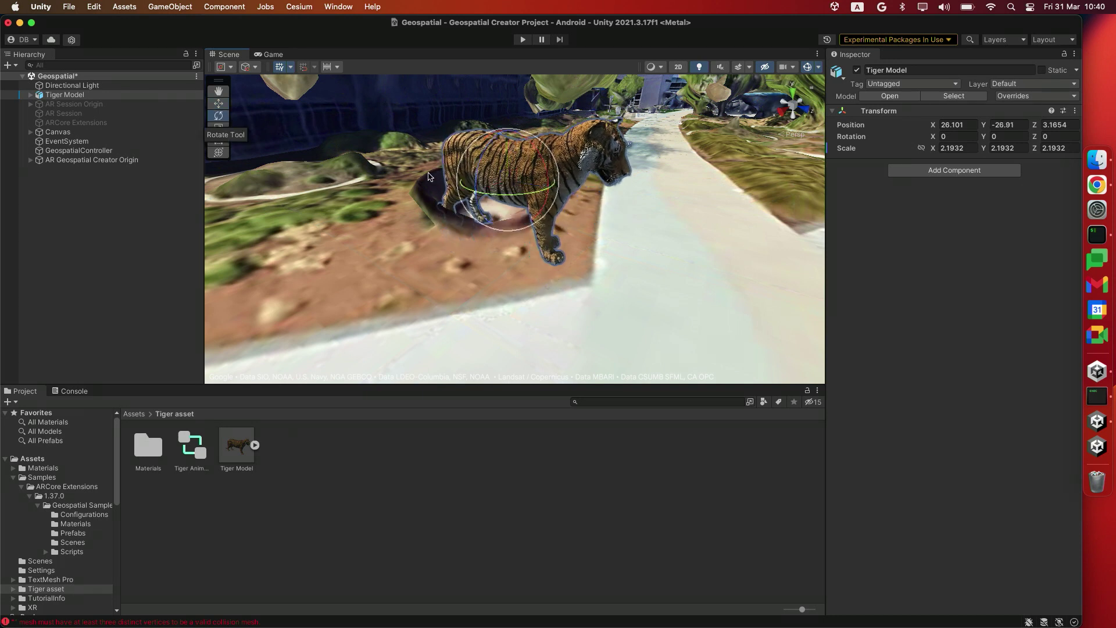
drag(506, 197, 472, 196)
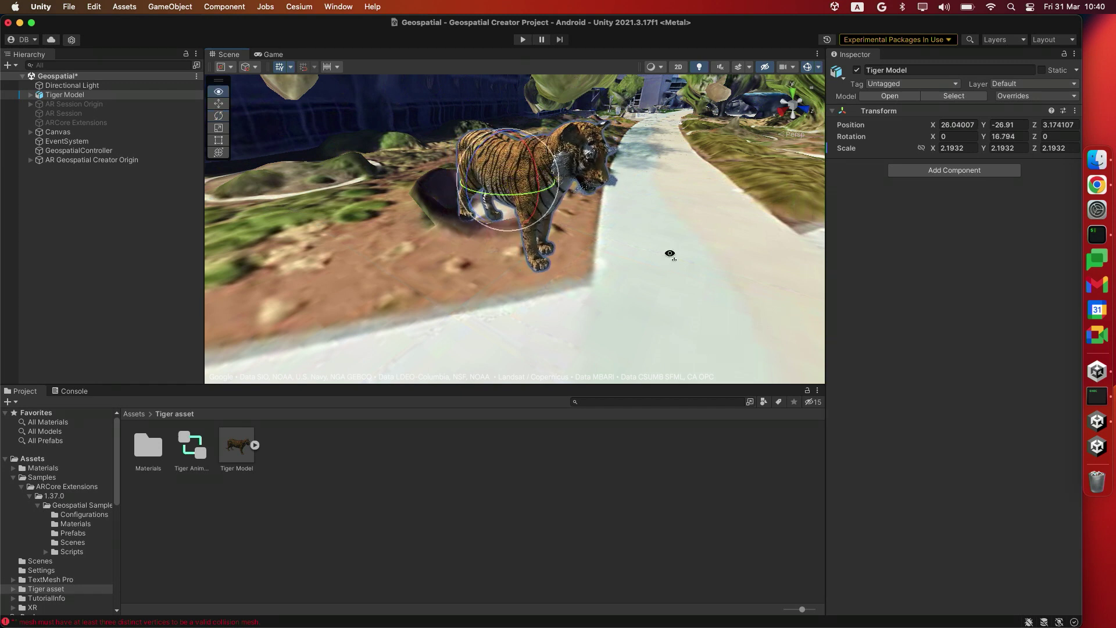
alt+drag(668, 252, 427, 213)
alt+drag(650, 217, 589, 262)
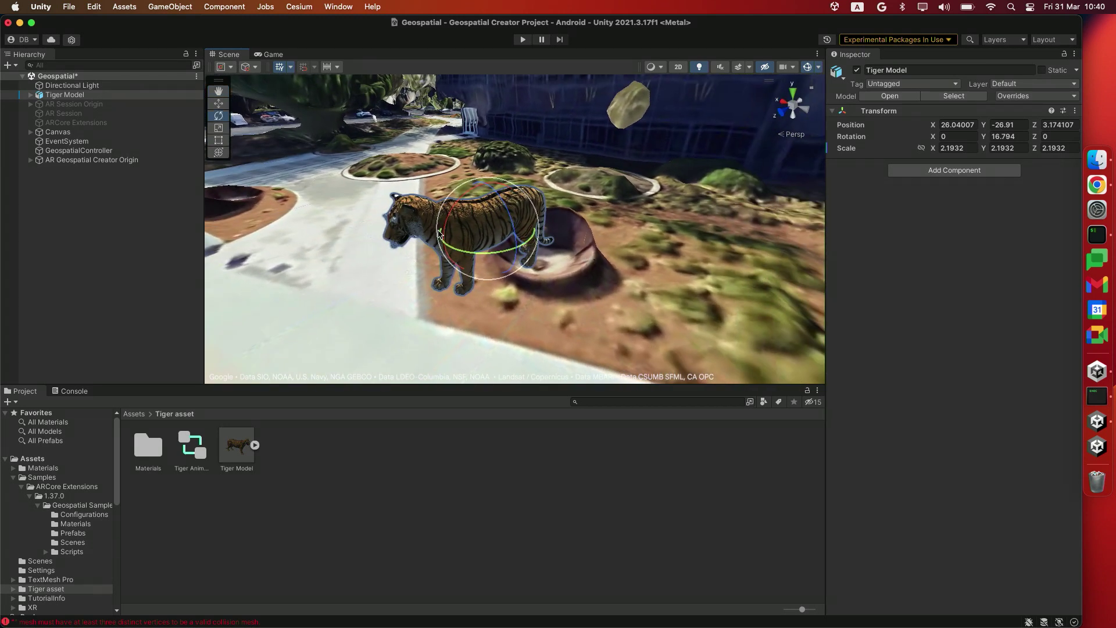
Step: Add an AR Geospatial Creator Anchor component to the Tiger_body_geo mesh
click(480, 227)
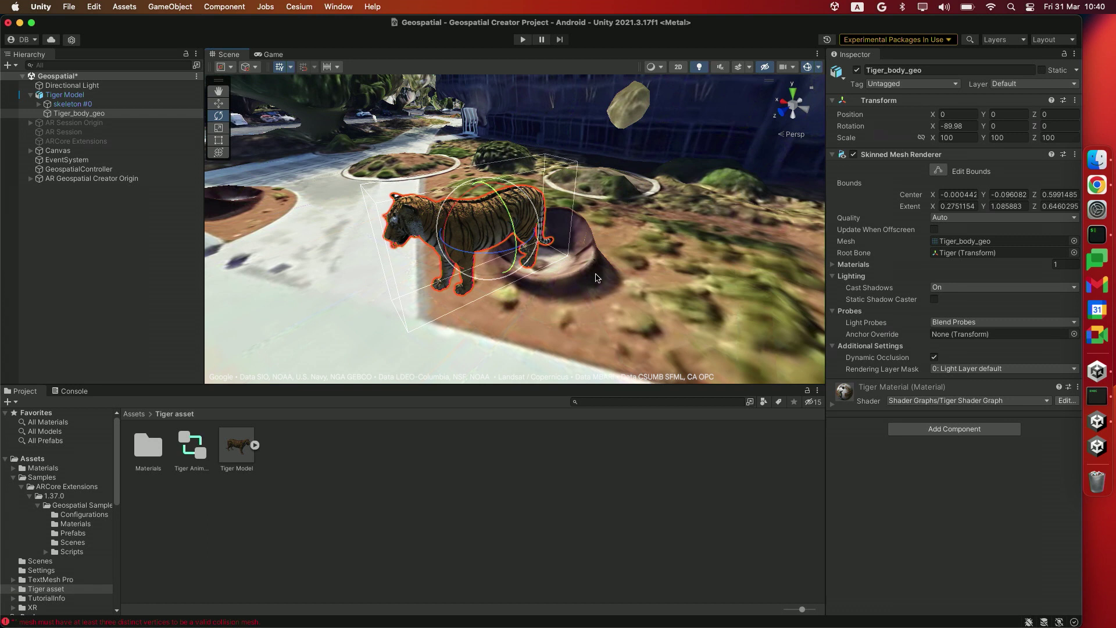
click(834, 154)
click(948, 210)
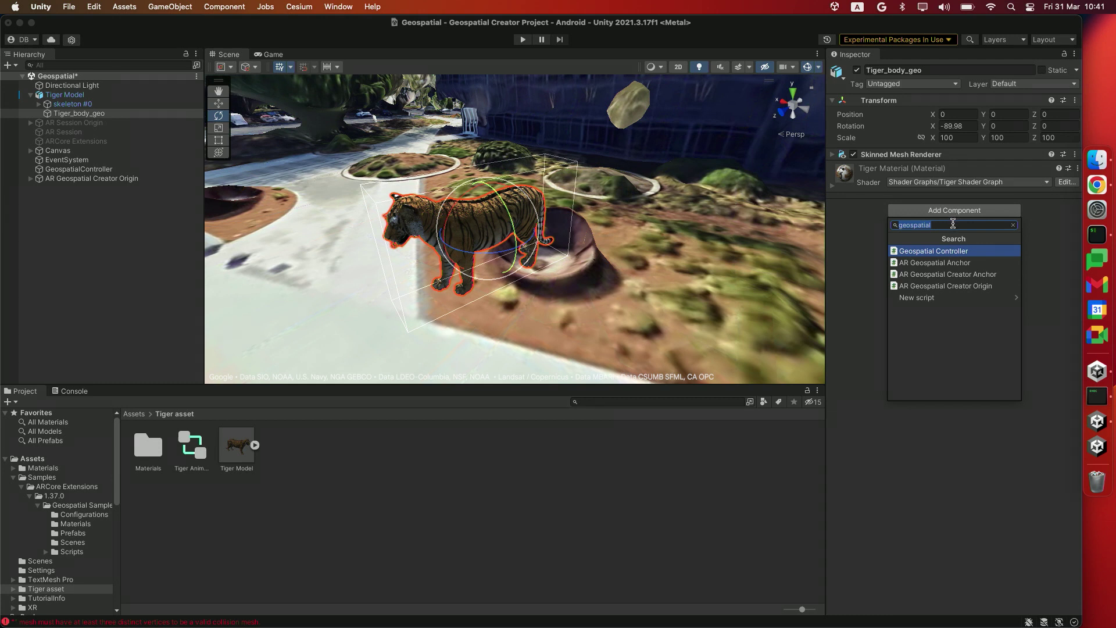
text(geospa)
click(969, 275)
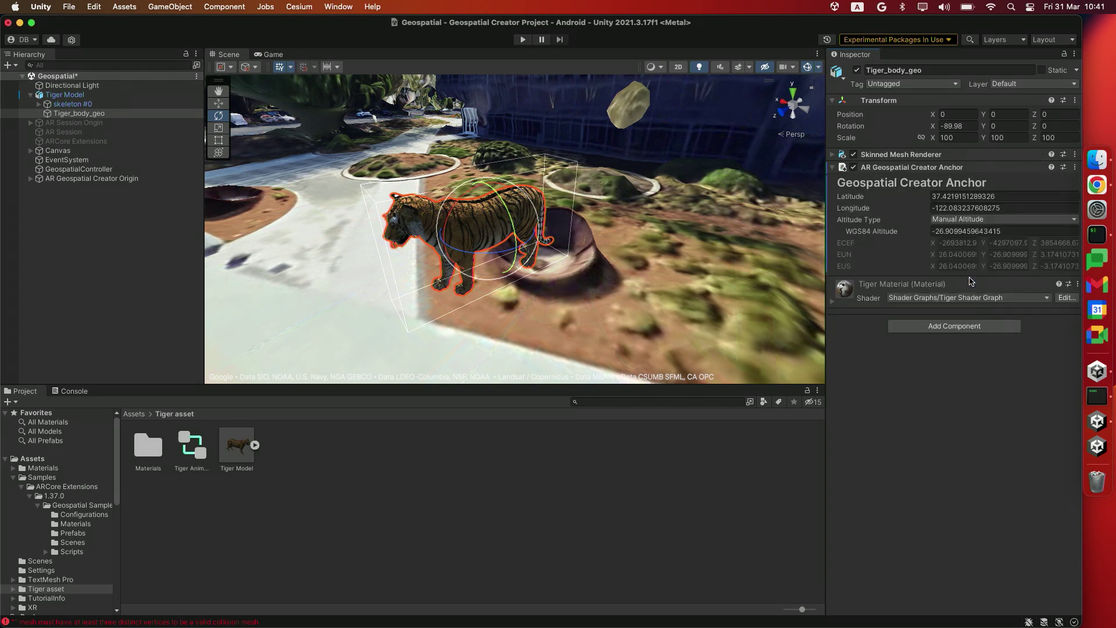
click(968, 224)
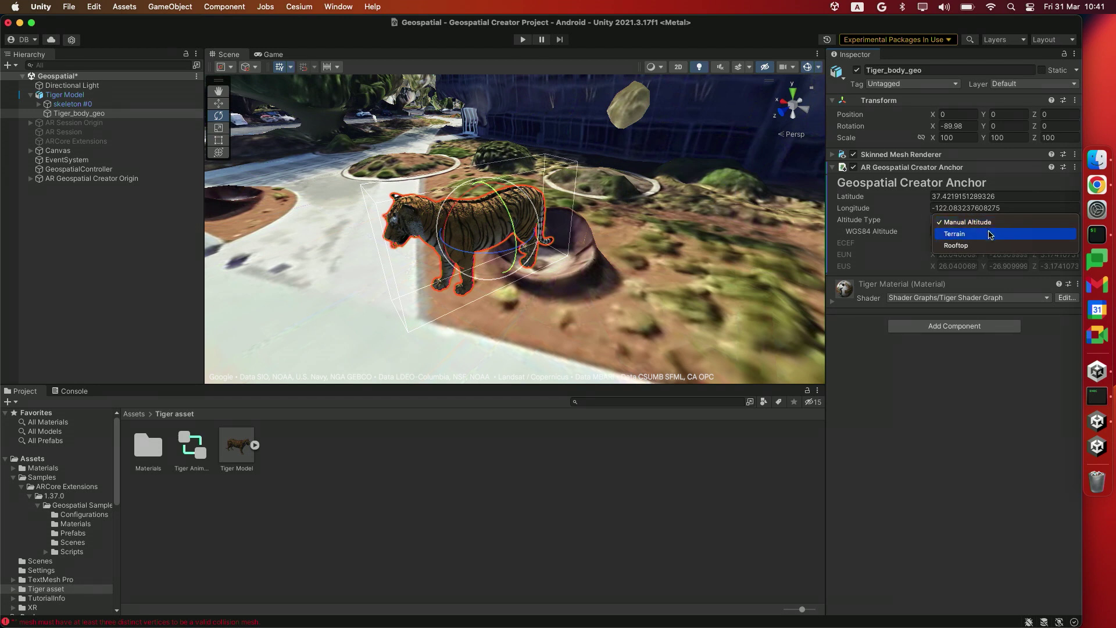
Step: Set the anchor's Altitude Type to Terrain and lower the WGS84 altitude to about -27.9
click(987, 234)
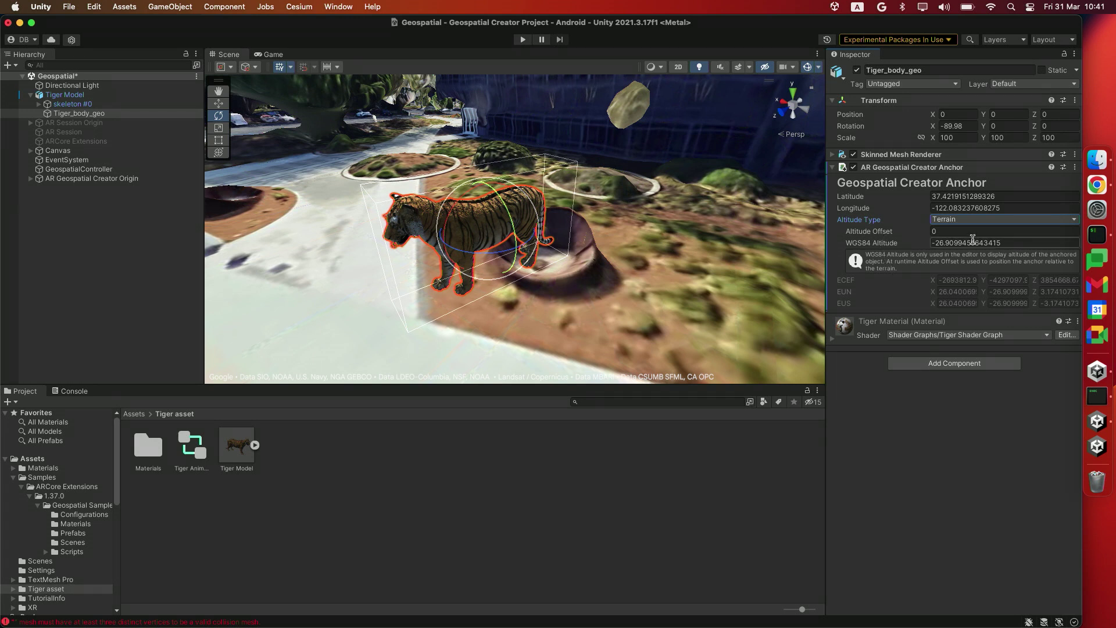
click(906, 244)
drag(906, 244, 882, 245)
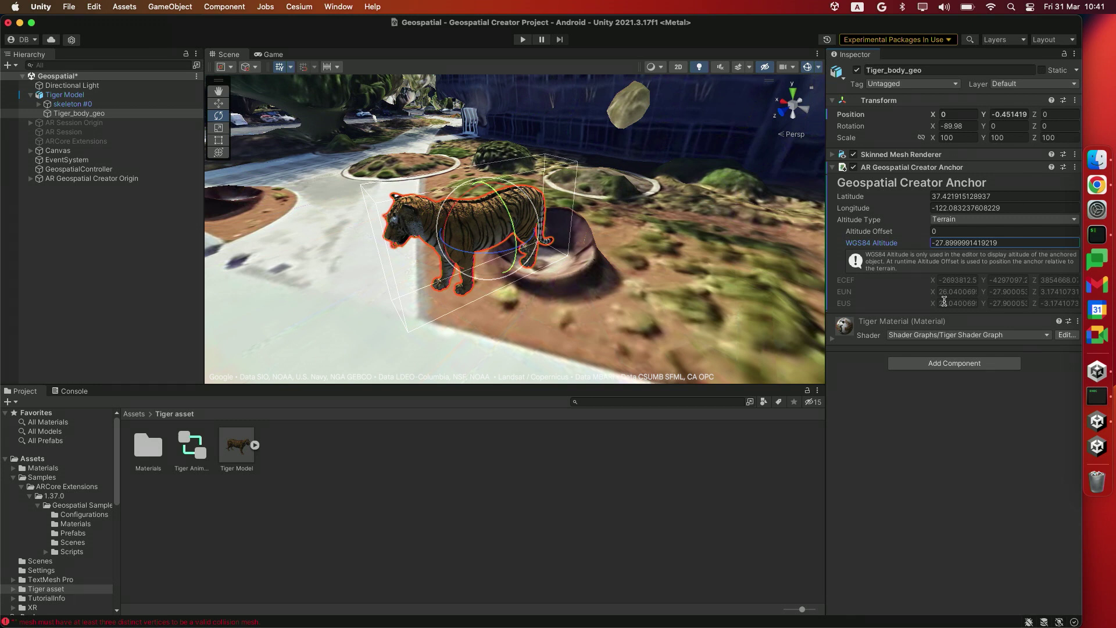
alt+drag(616, 238, 779, 262)
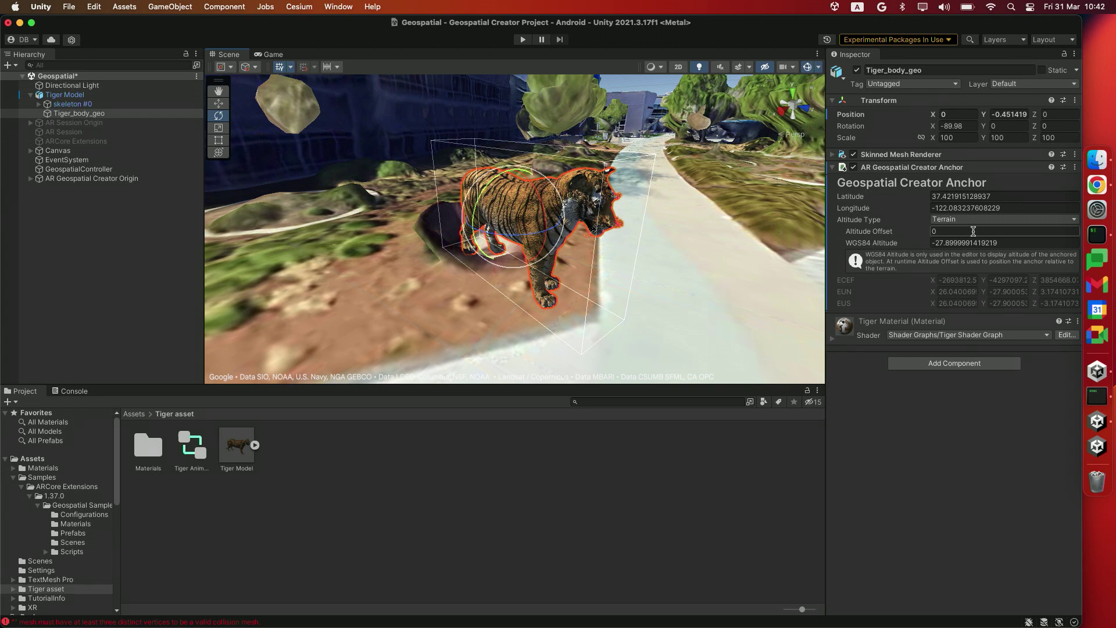
alt+drag(718, 273, 423, 295)
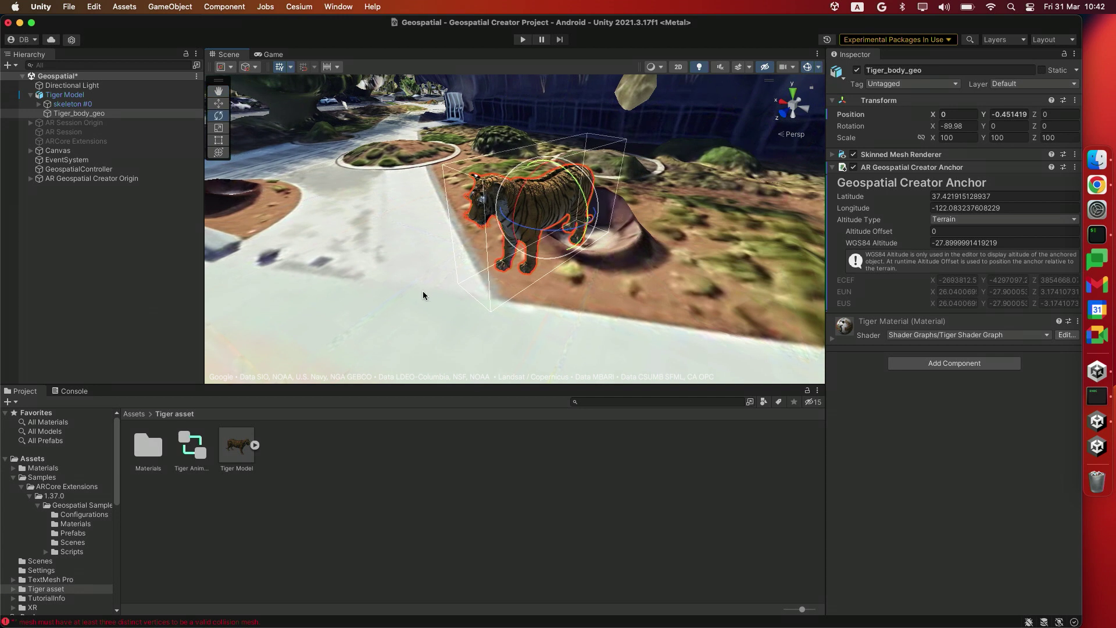
click(132, 94)
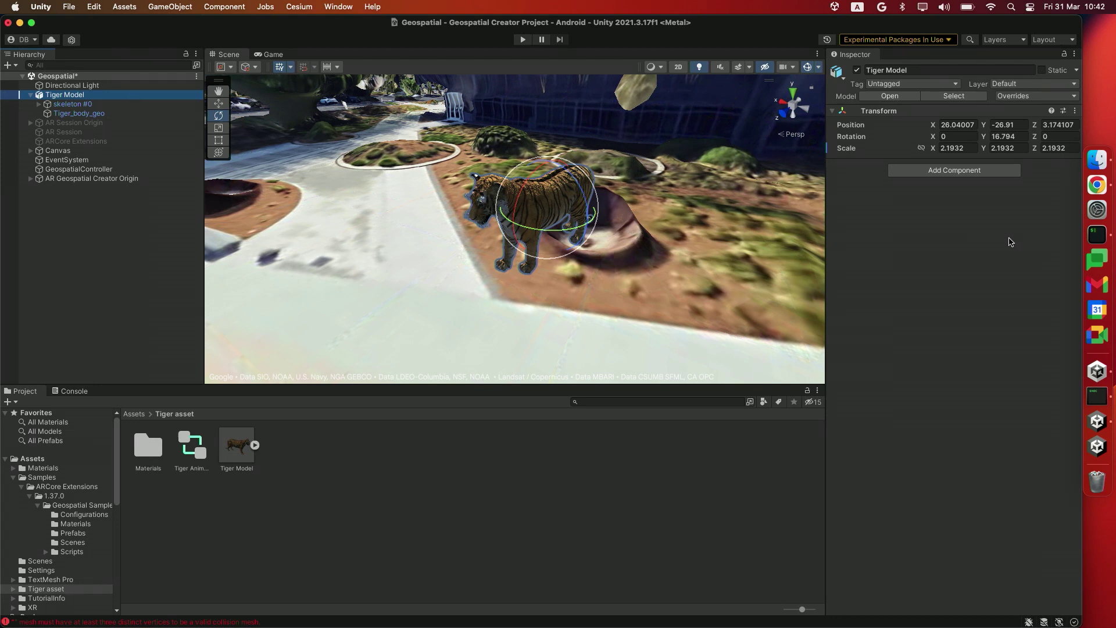
Step: Add an Animator to the Tiger Model that uses the Tiger Animator Controller
click(970, 176)
text(ani)
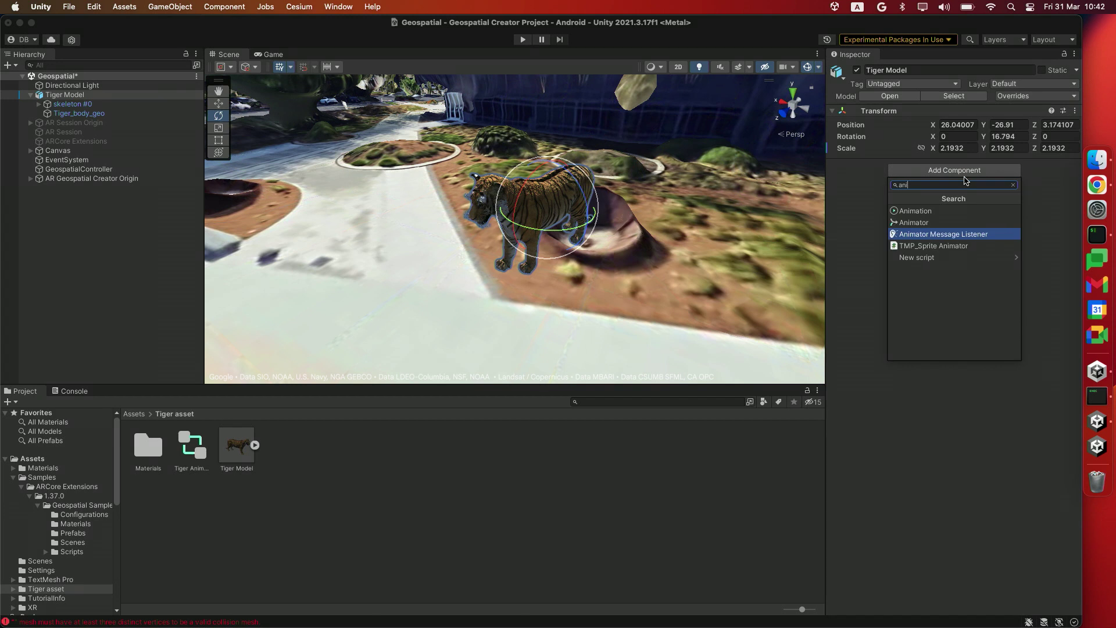
click(934, 223)
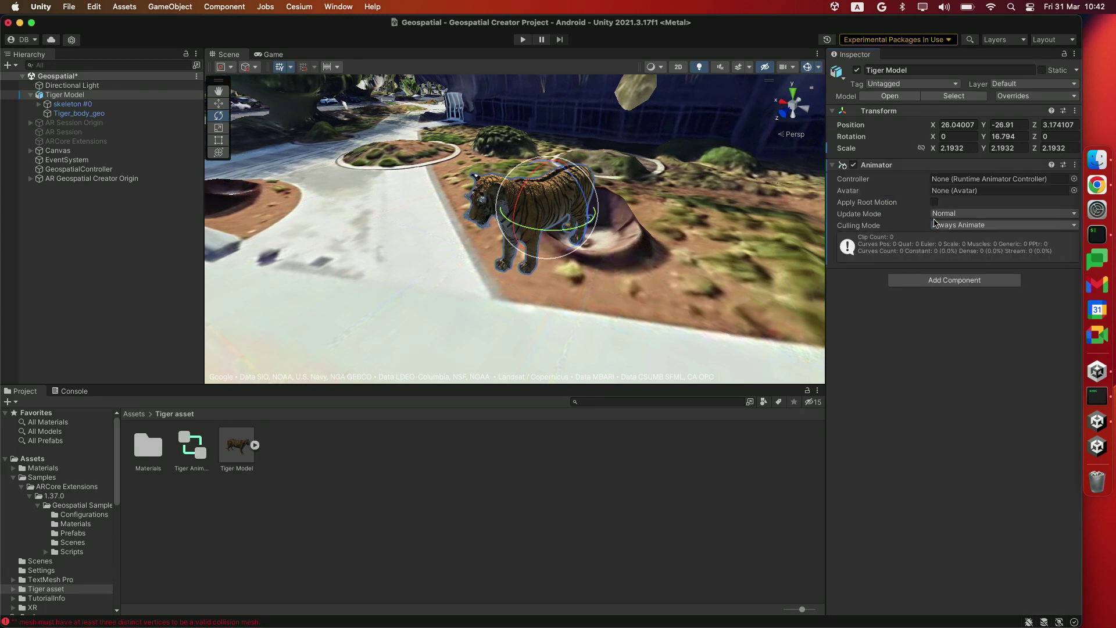
click(1074, 179)
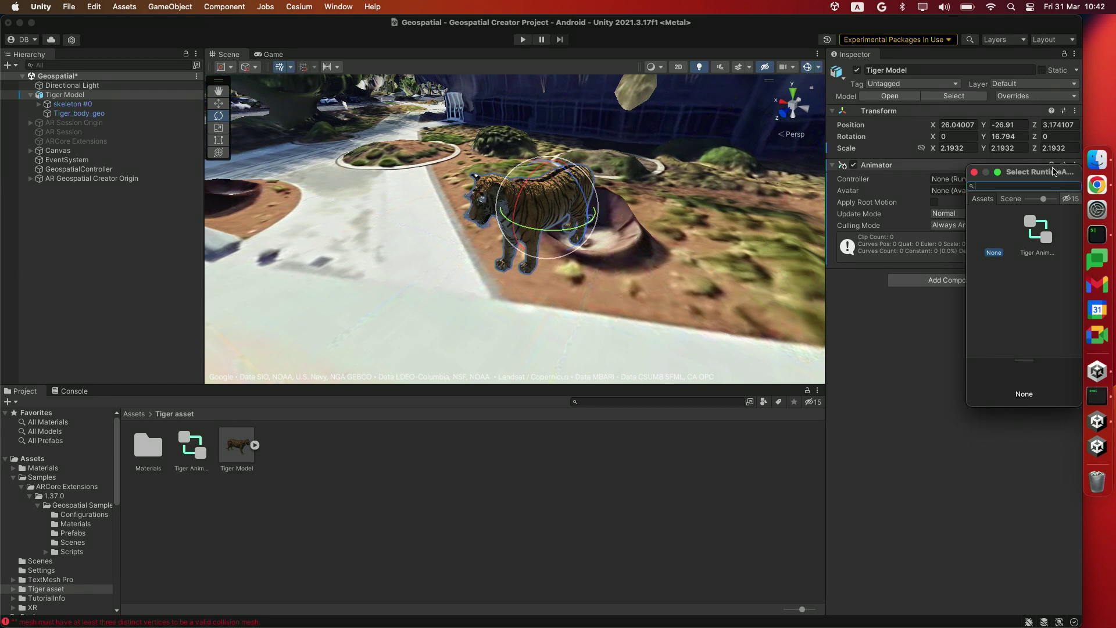
drag(1063, 171, 986, 170)
click(973, 234)
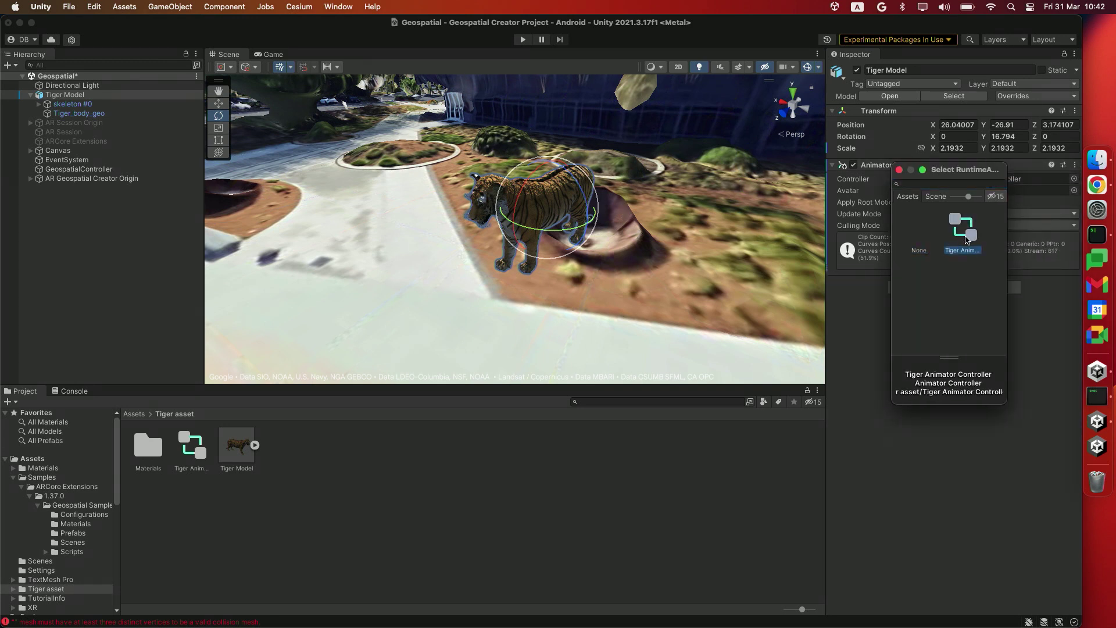
double_click(967, 240)
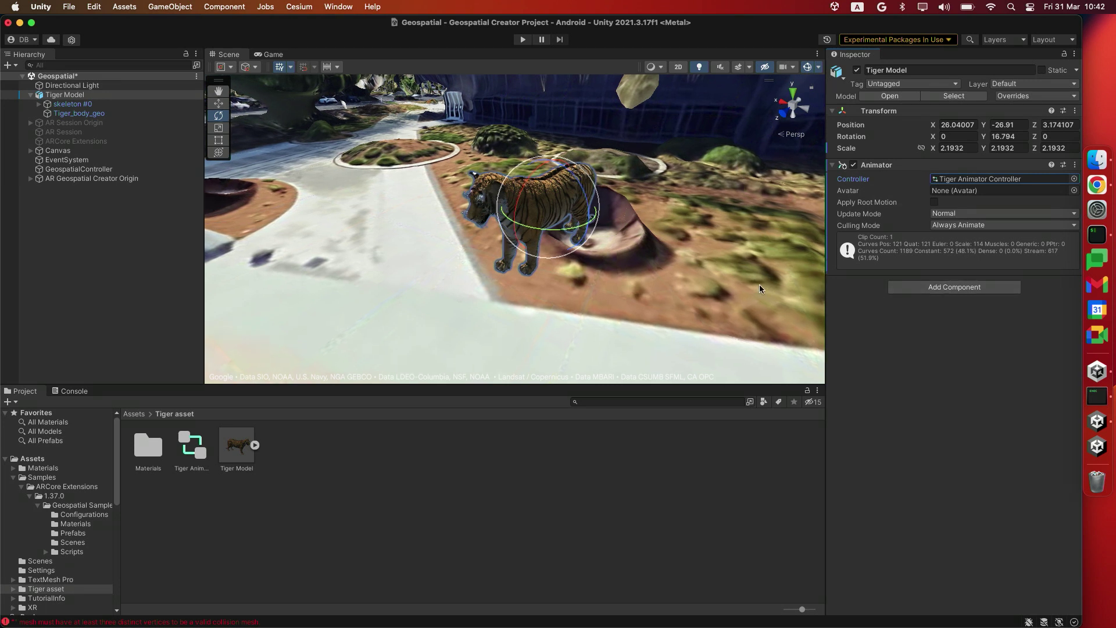
right_drag(696, 226, 532, 249)
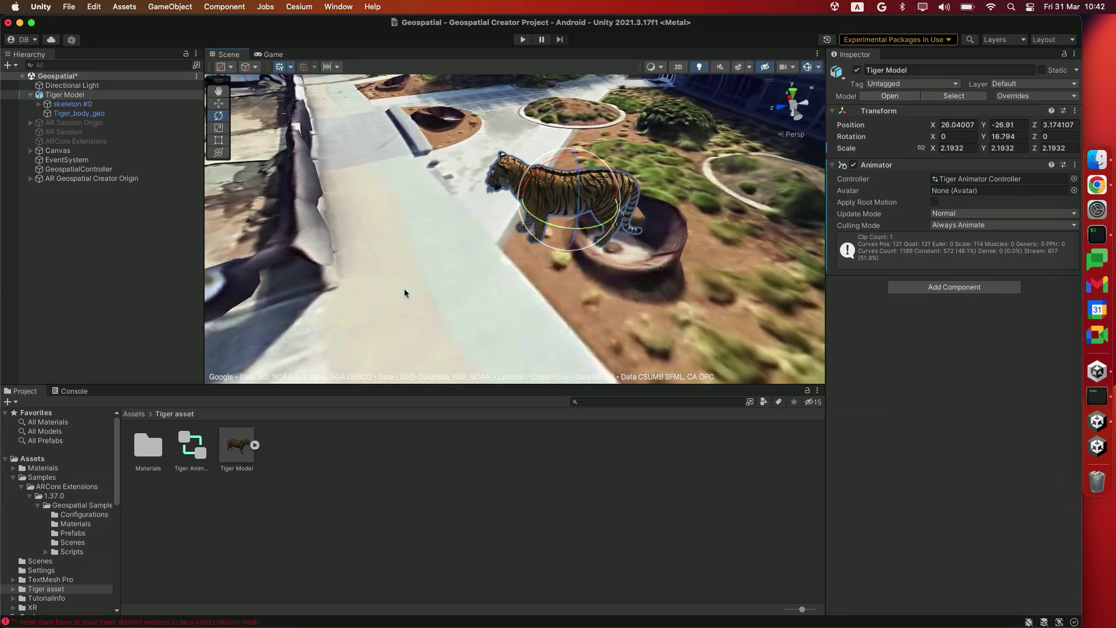
Step: Save the scene and build the Android app, naming the build file 'tie…'
key(super+s)
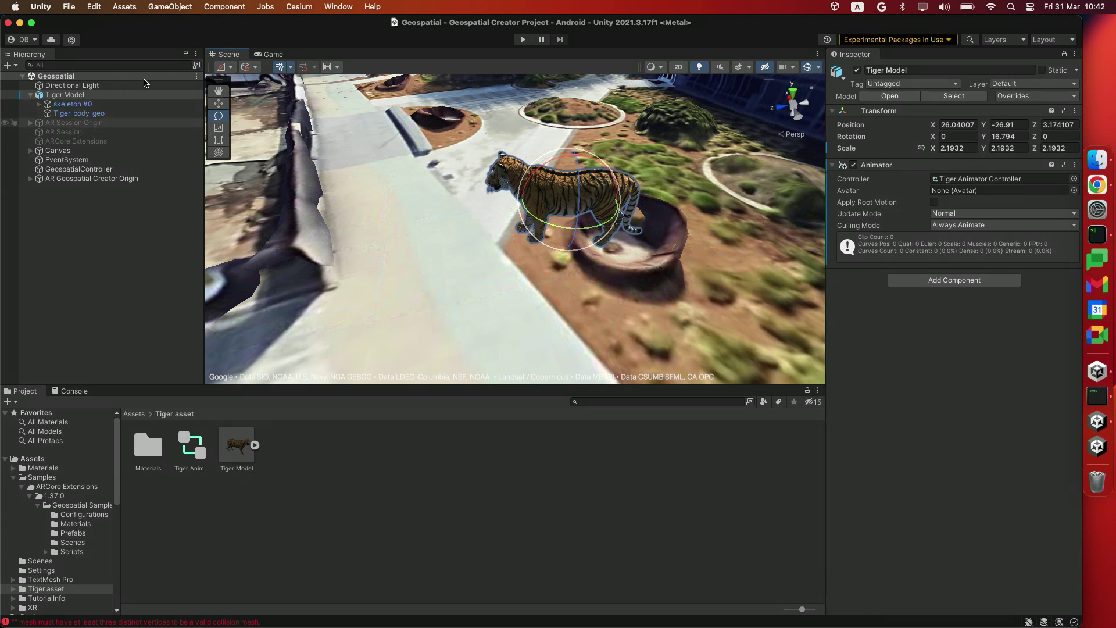
click(69, 7)
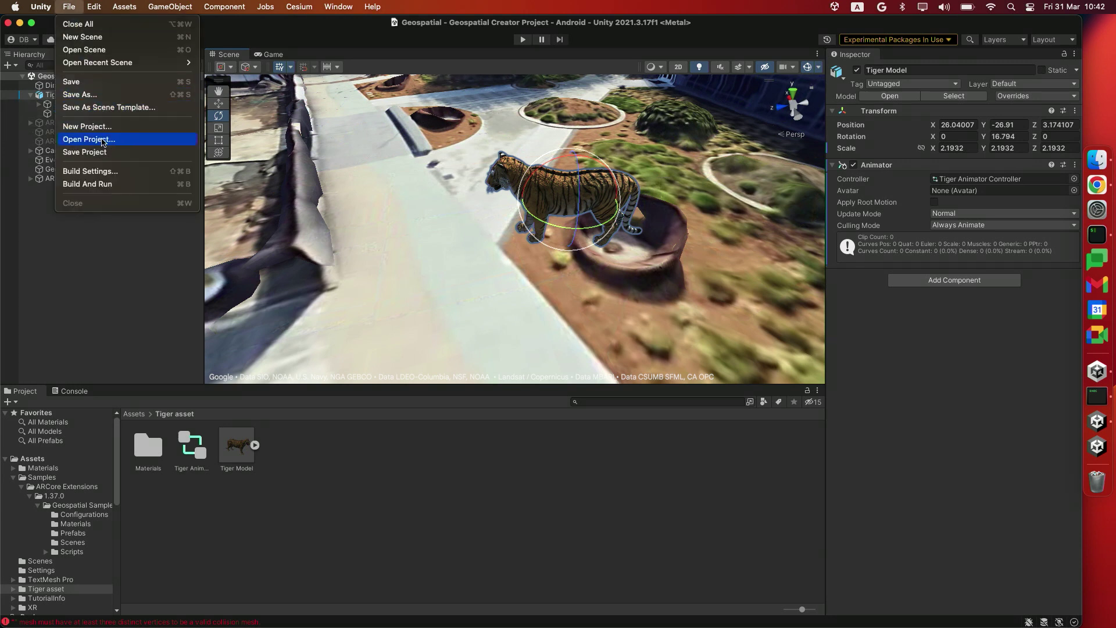
click(96, 171)
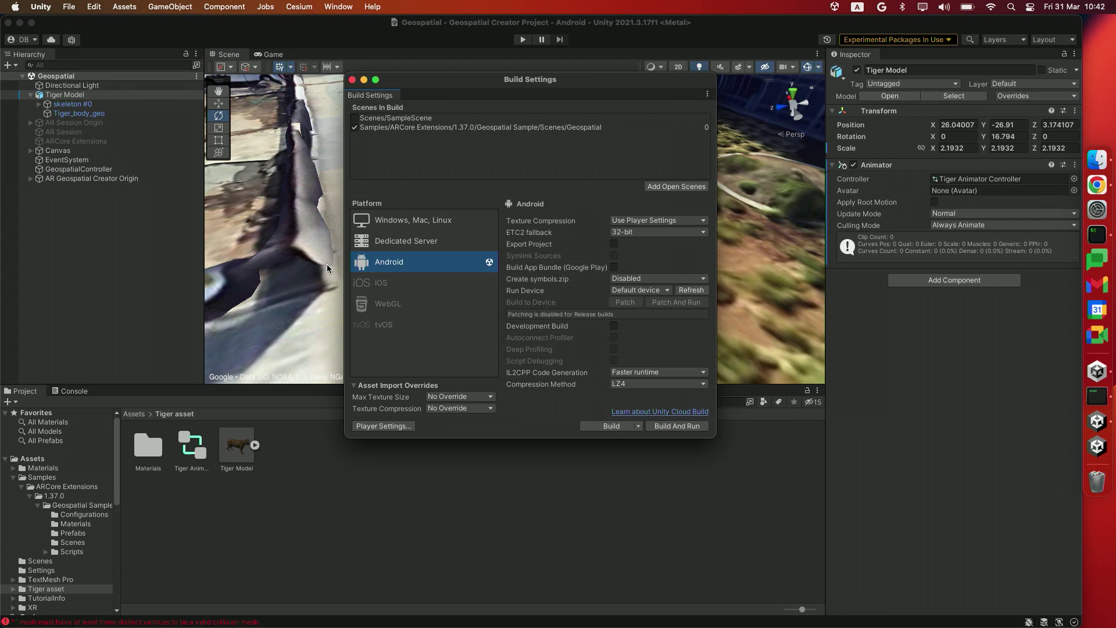
click(607, 427)
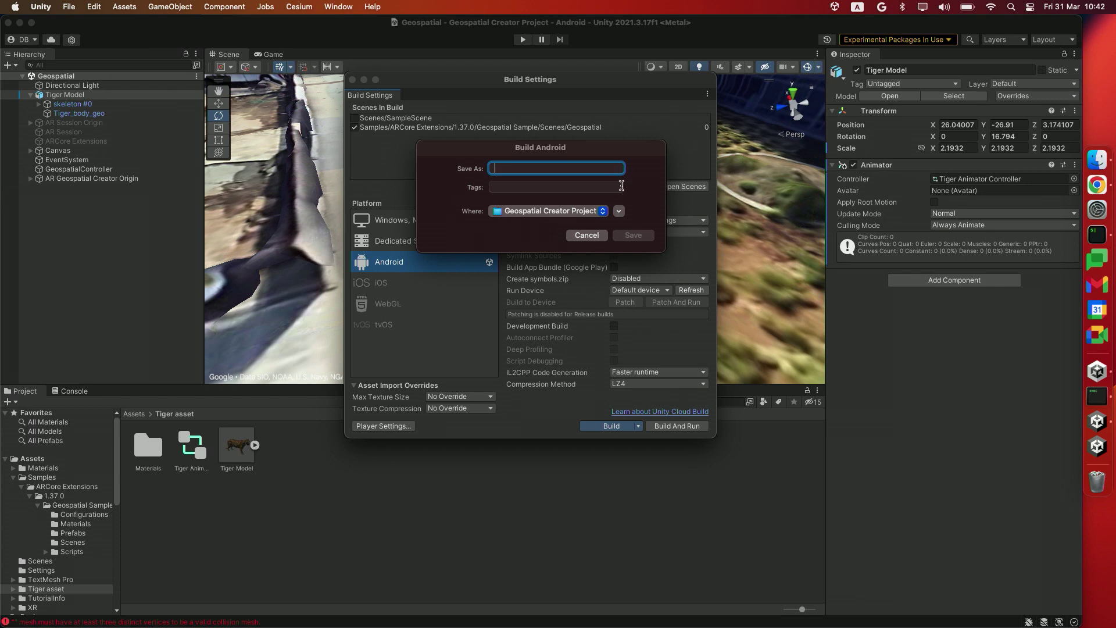
text(tie)
click(633, 236)
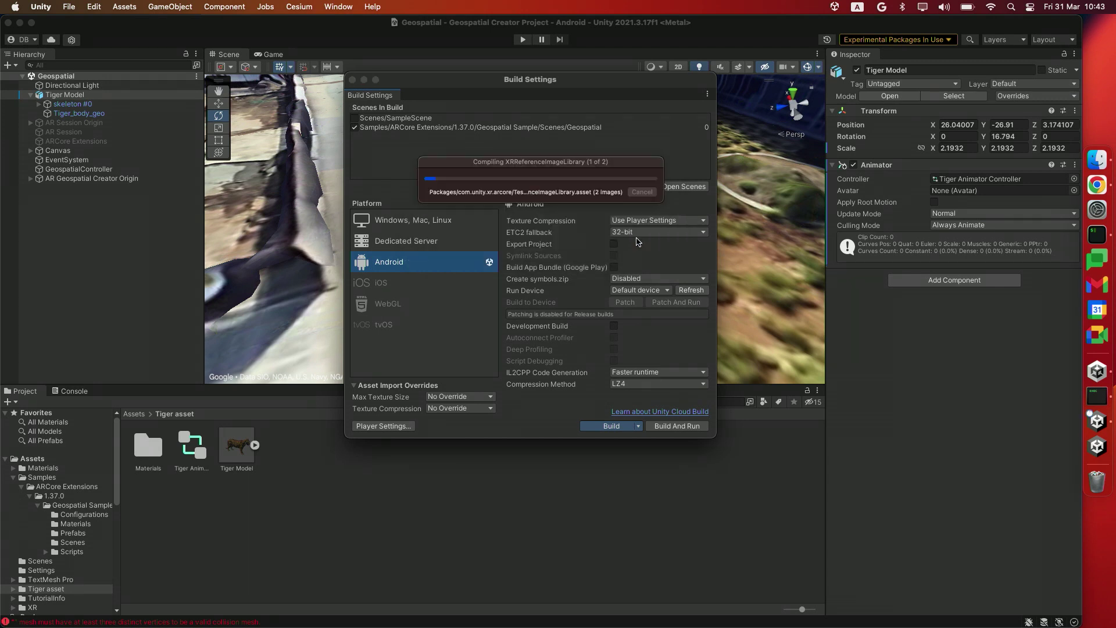